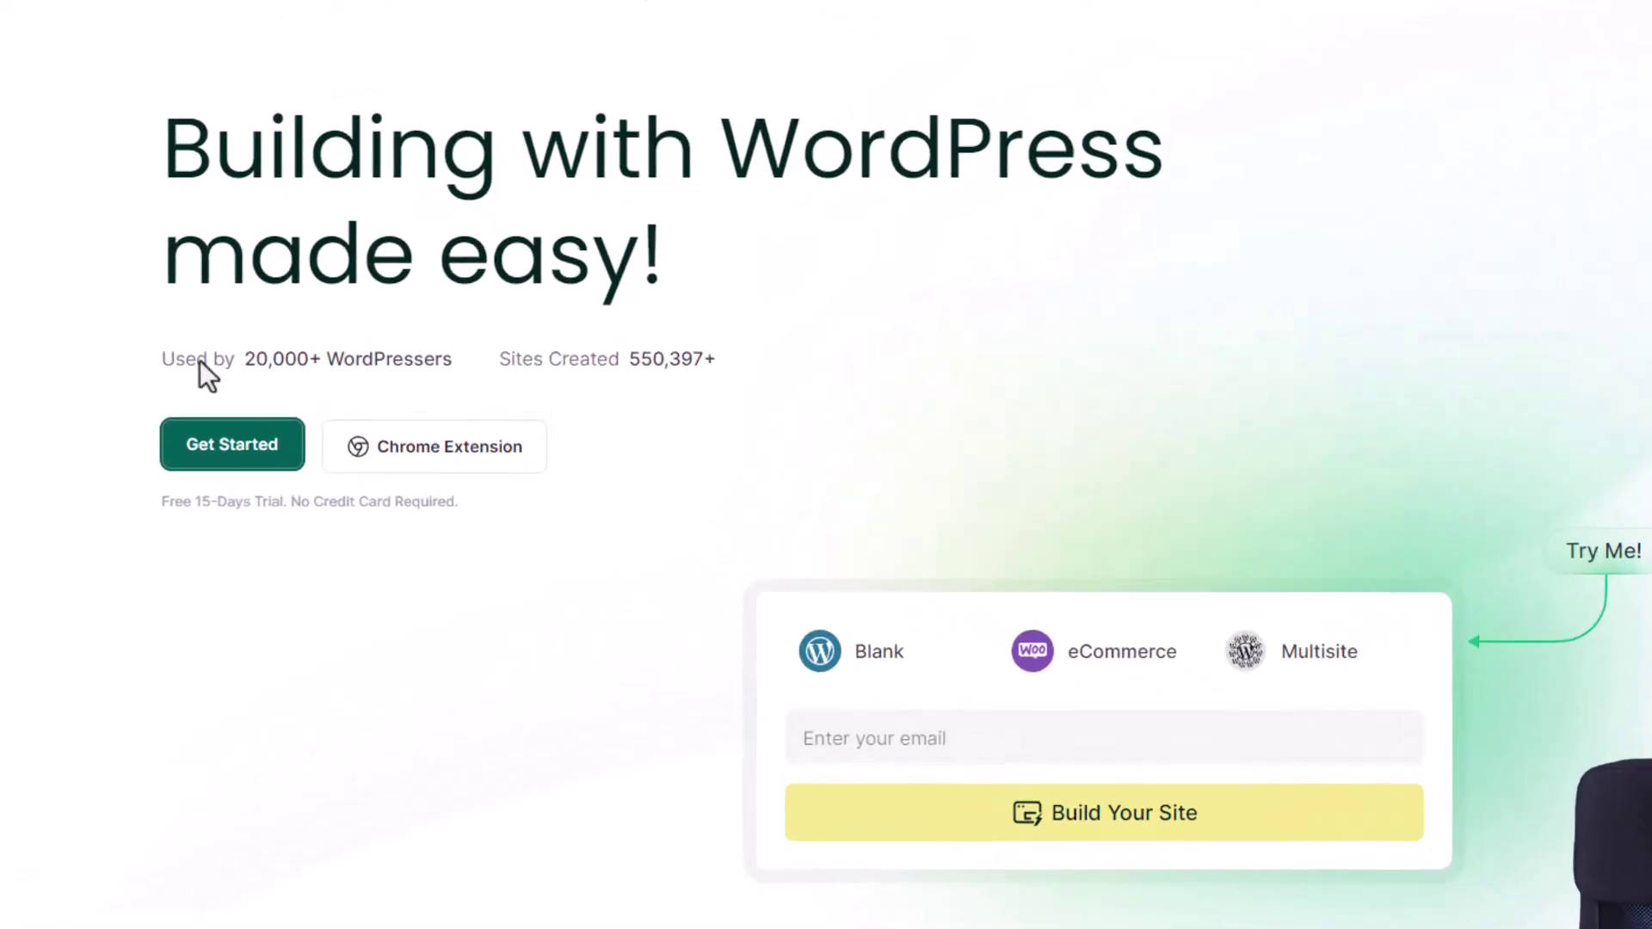
- Start a free sign-up with the Get Started button on the InstaWP homepage
click(303, 428)
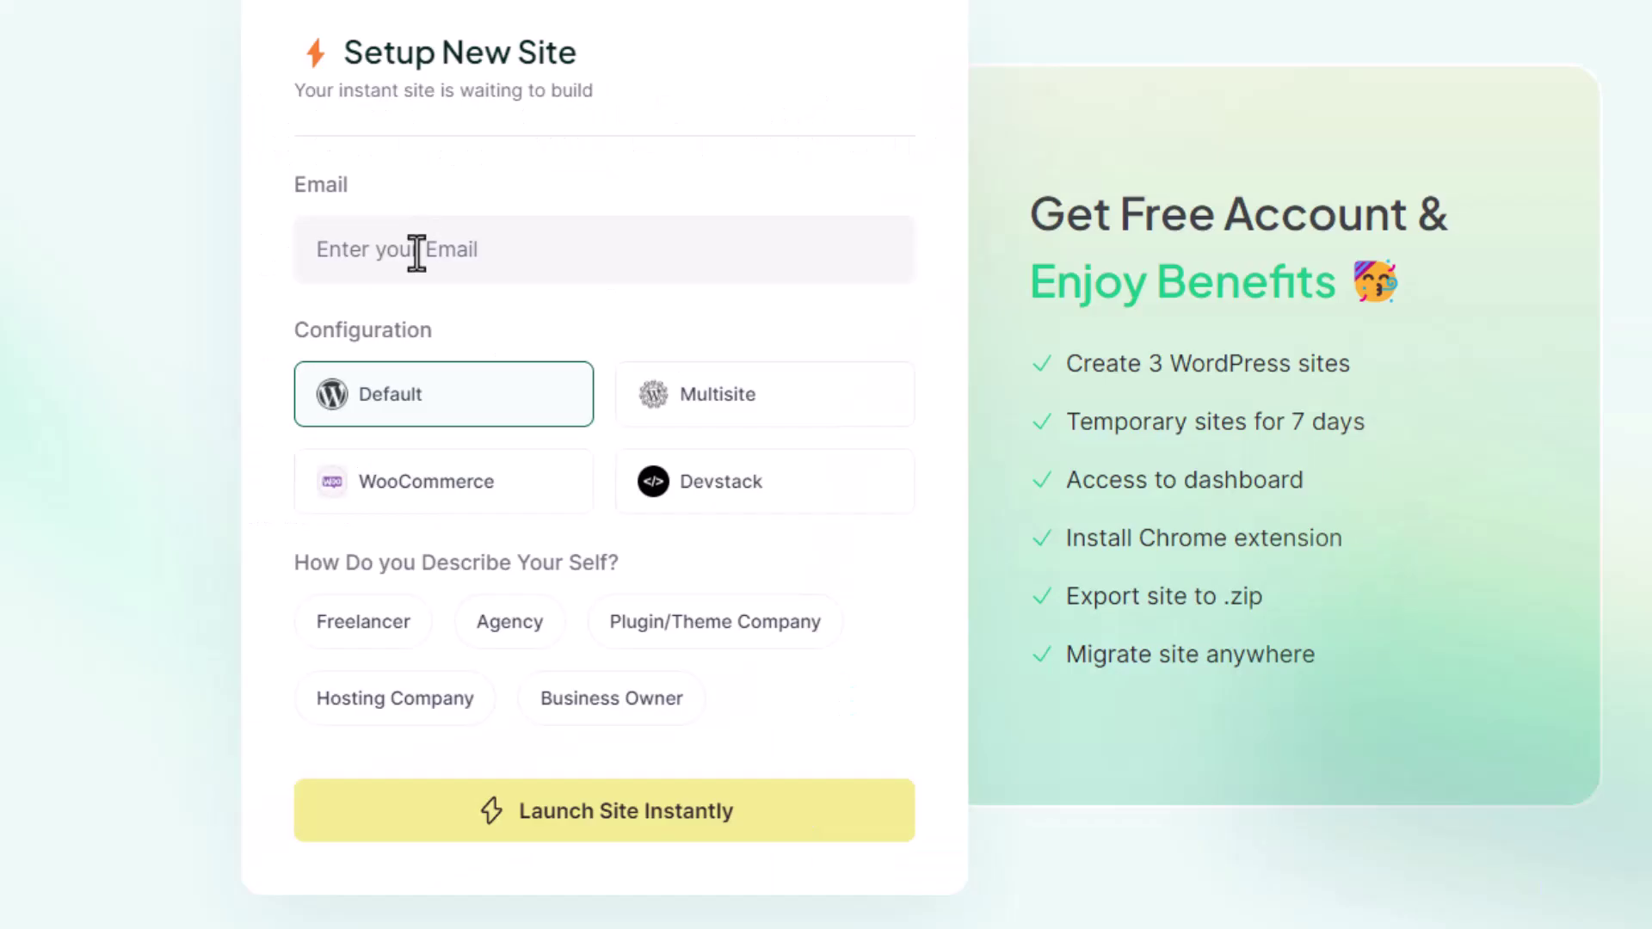
- Enter the account e-mail, choose Freelancer, launch the Default site and magic-login to WordPress
click(416, 252)
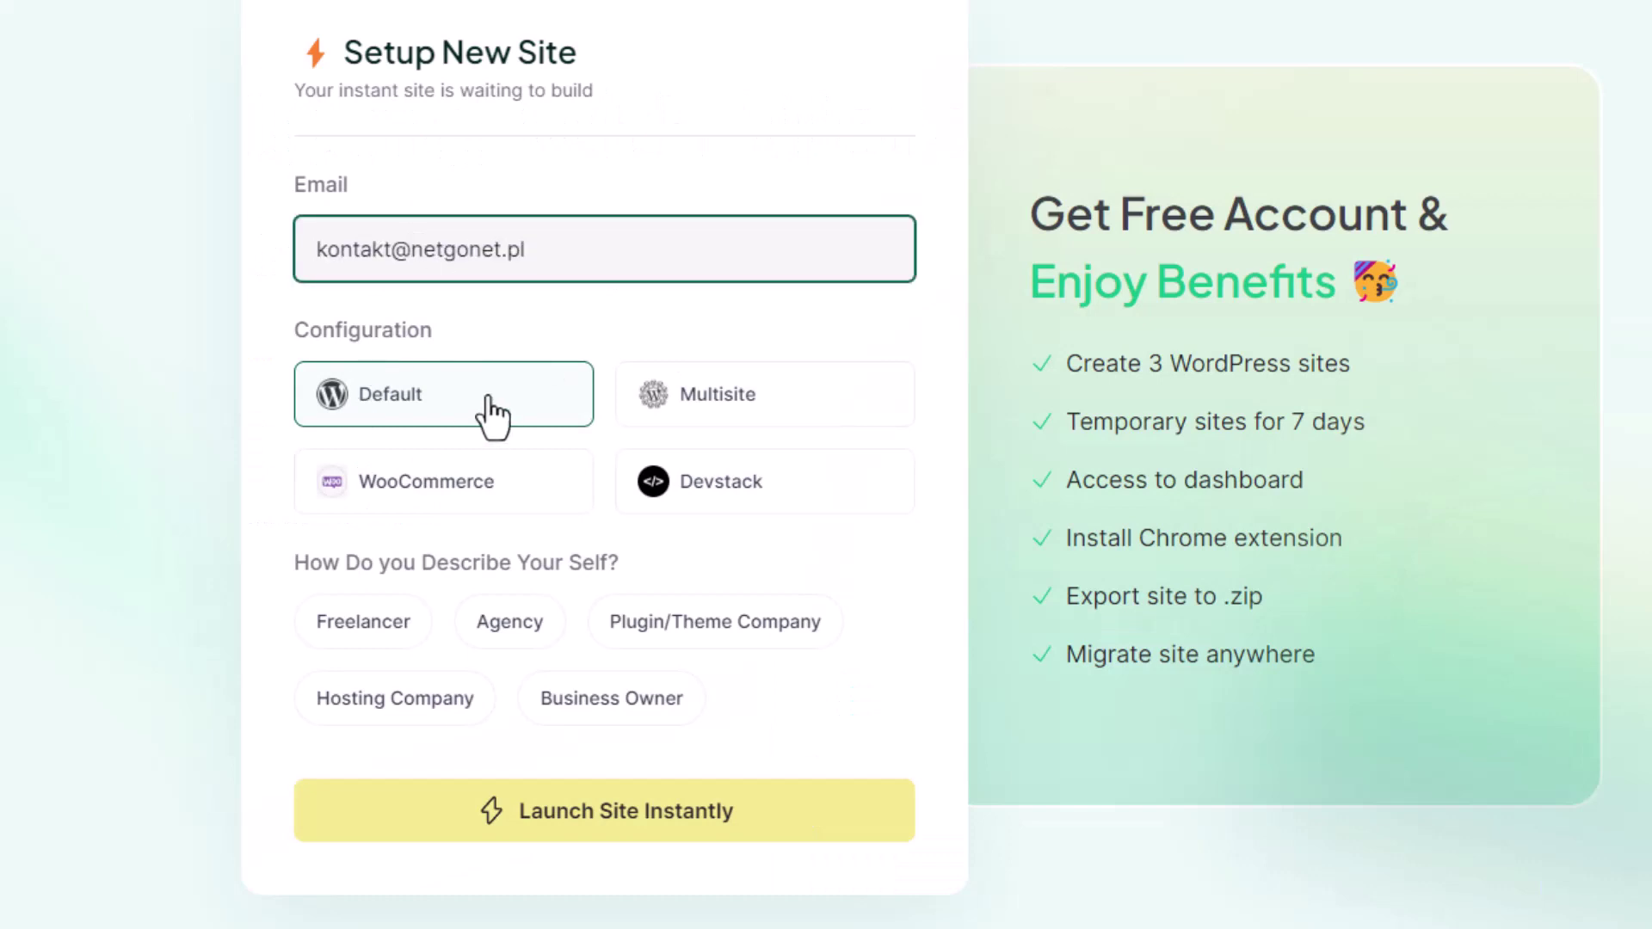
click(378, 628)
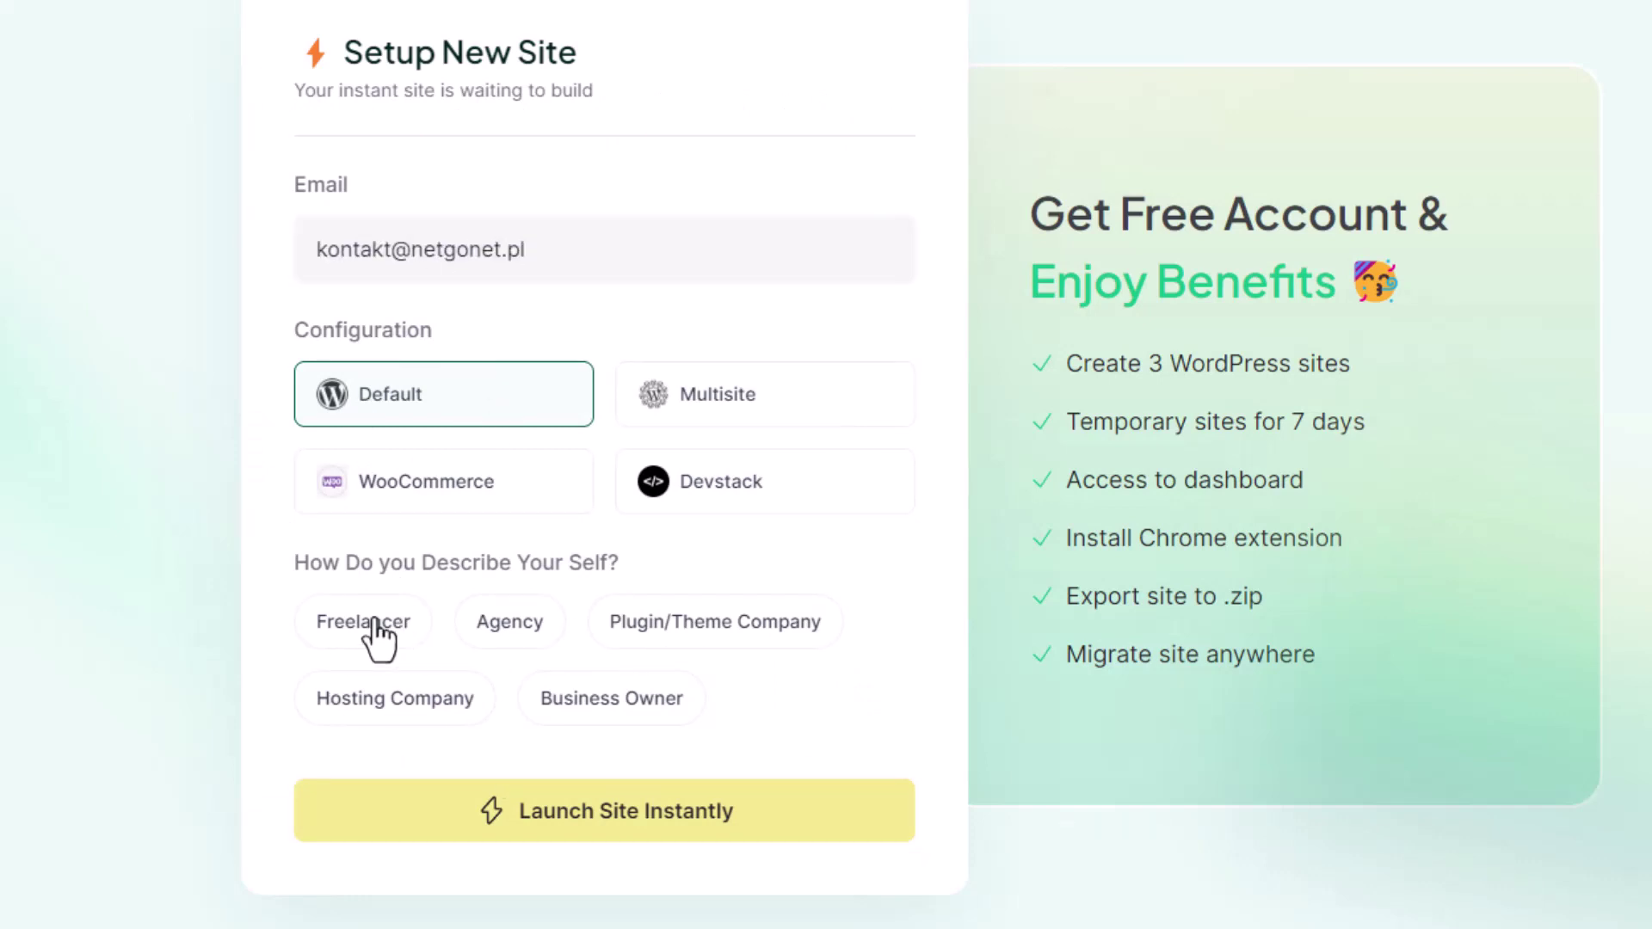
click(621, 822)
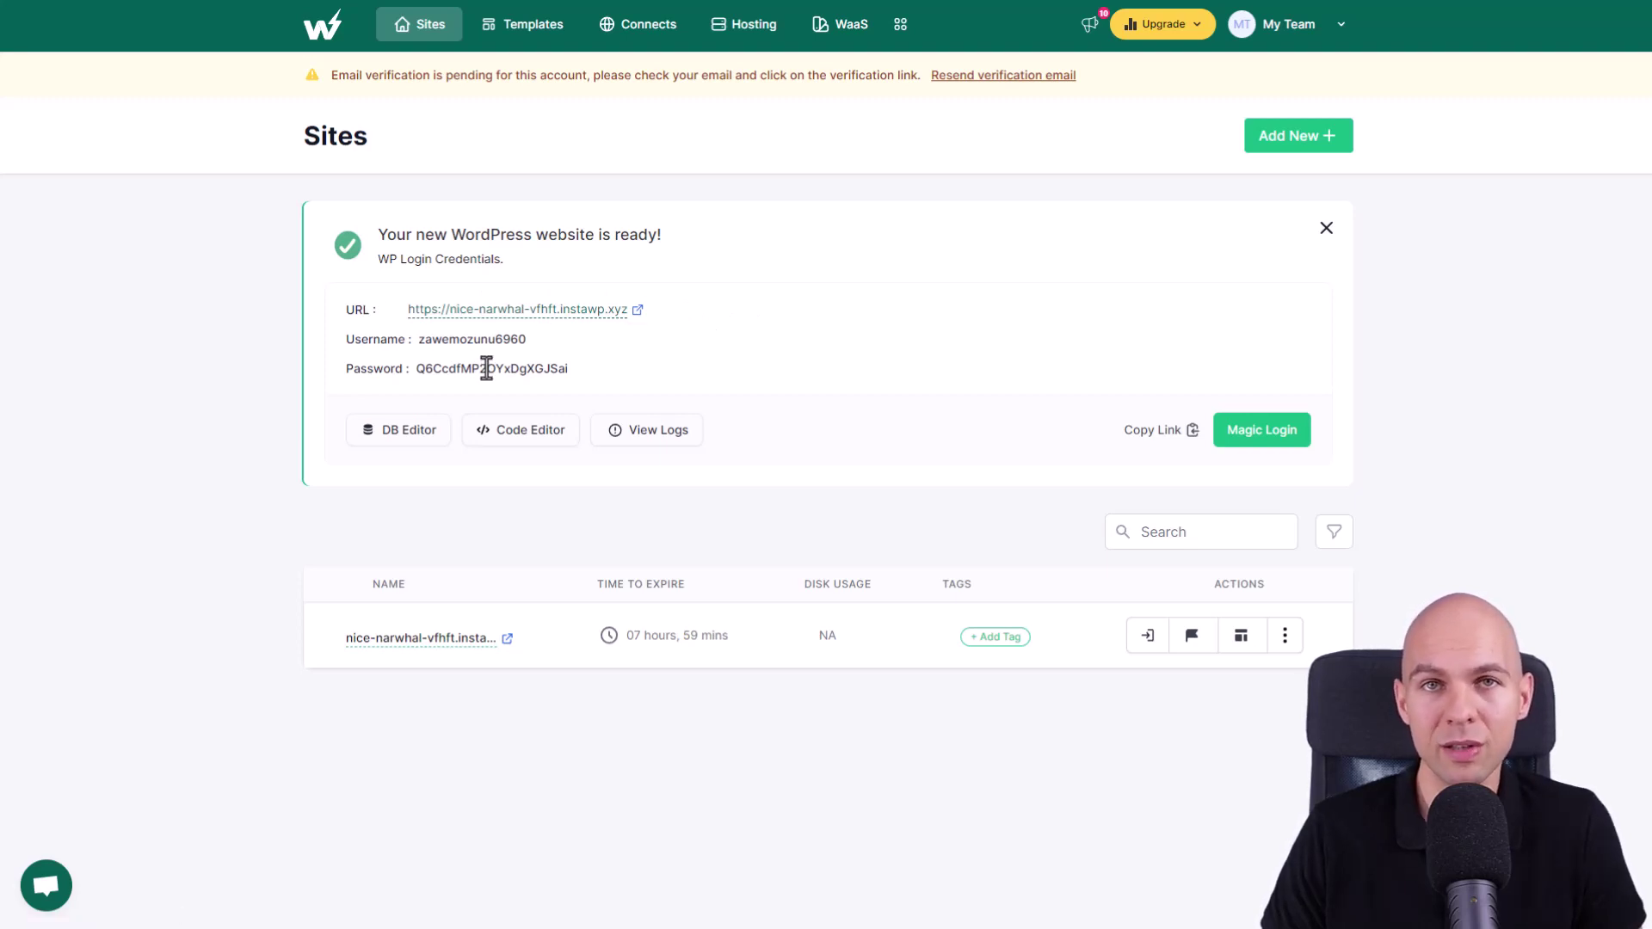
click(1290, 442)
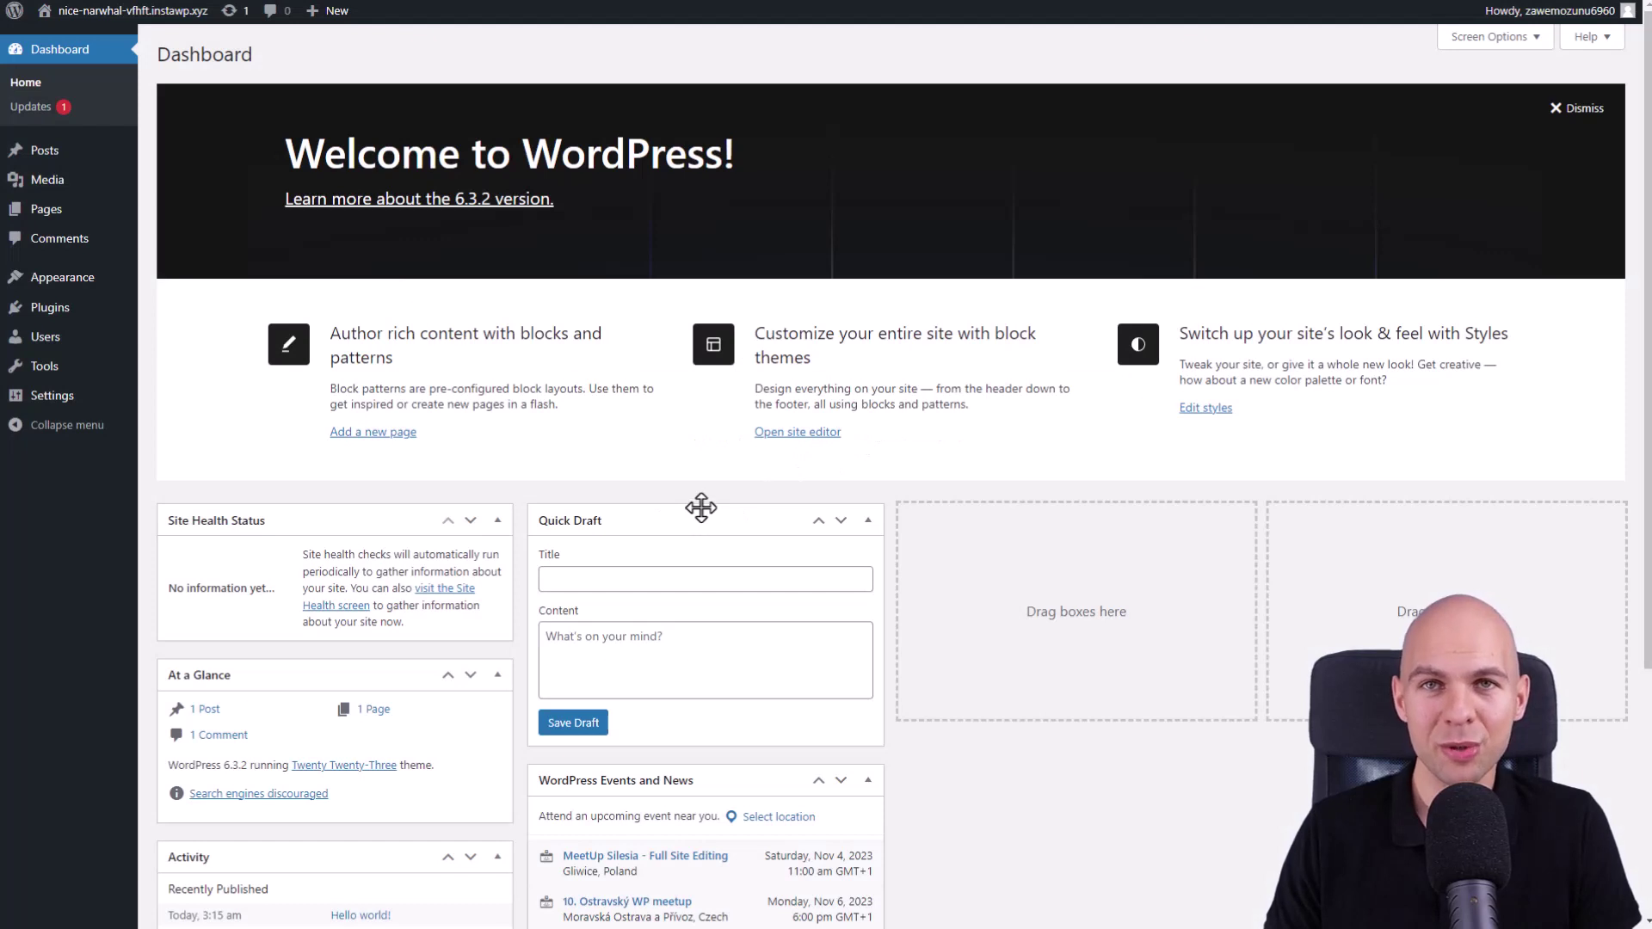
- Check the empty Installed Plugins list and the Twenty Twenty-Three theme, then return to InstaWP Sites
mouse_move(86, 307)
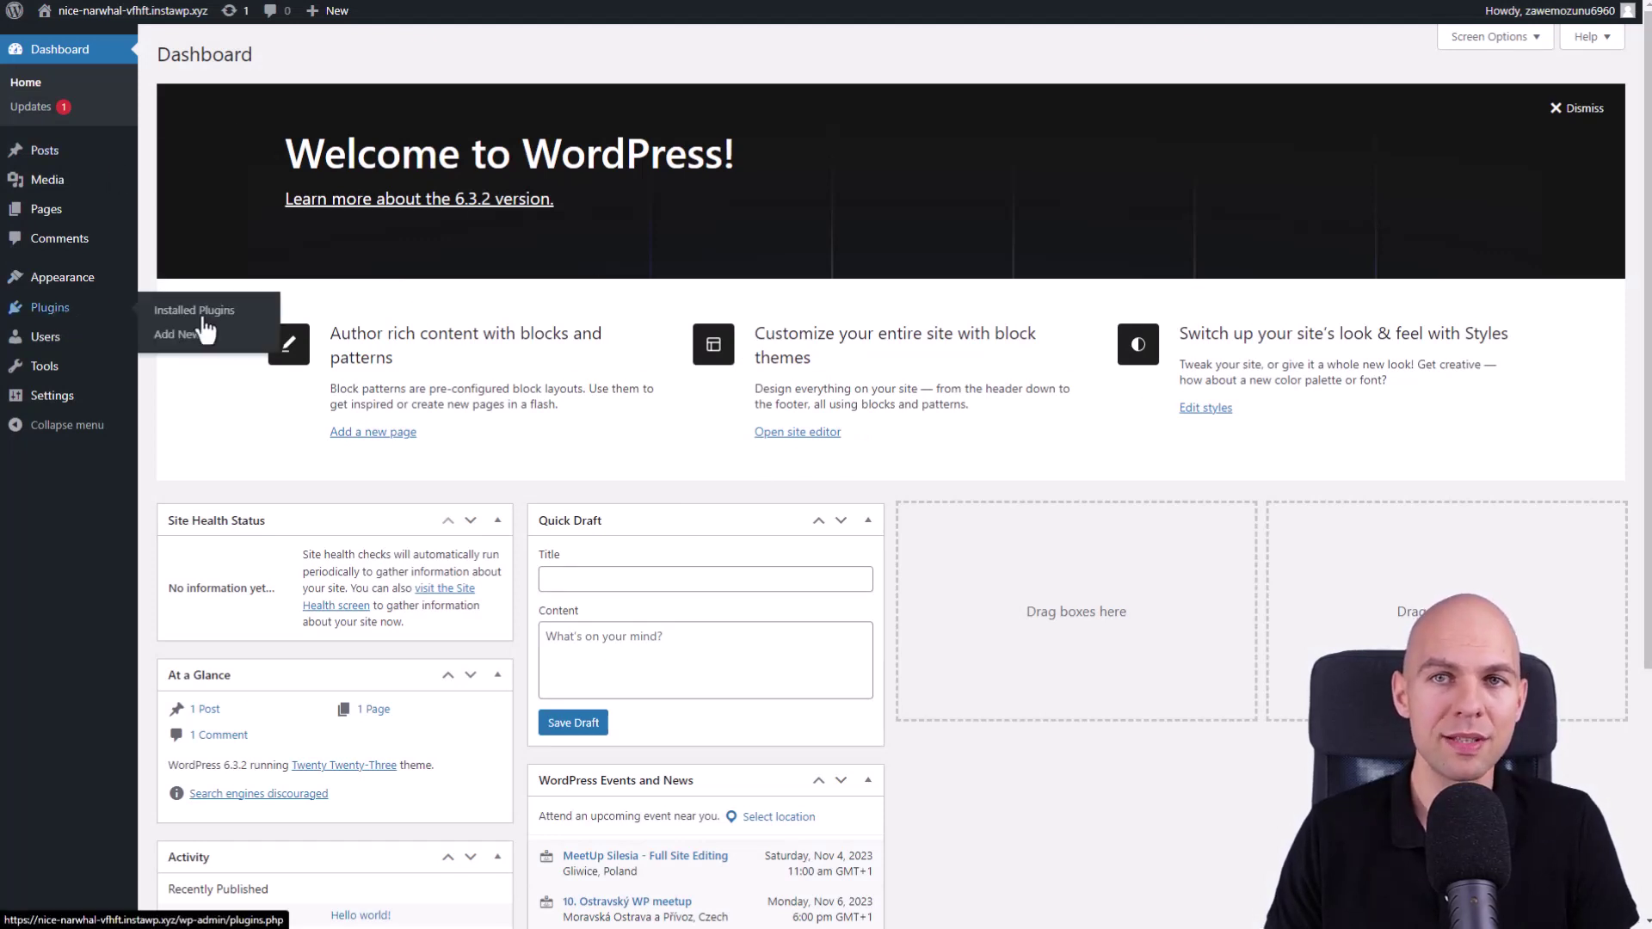
click(203, 315)
mouse_move(67, 225)
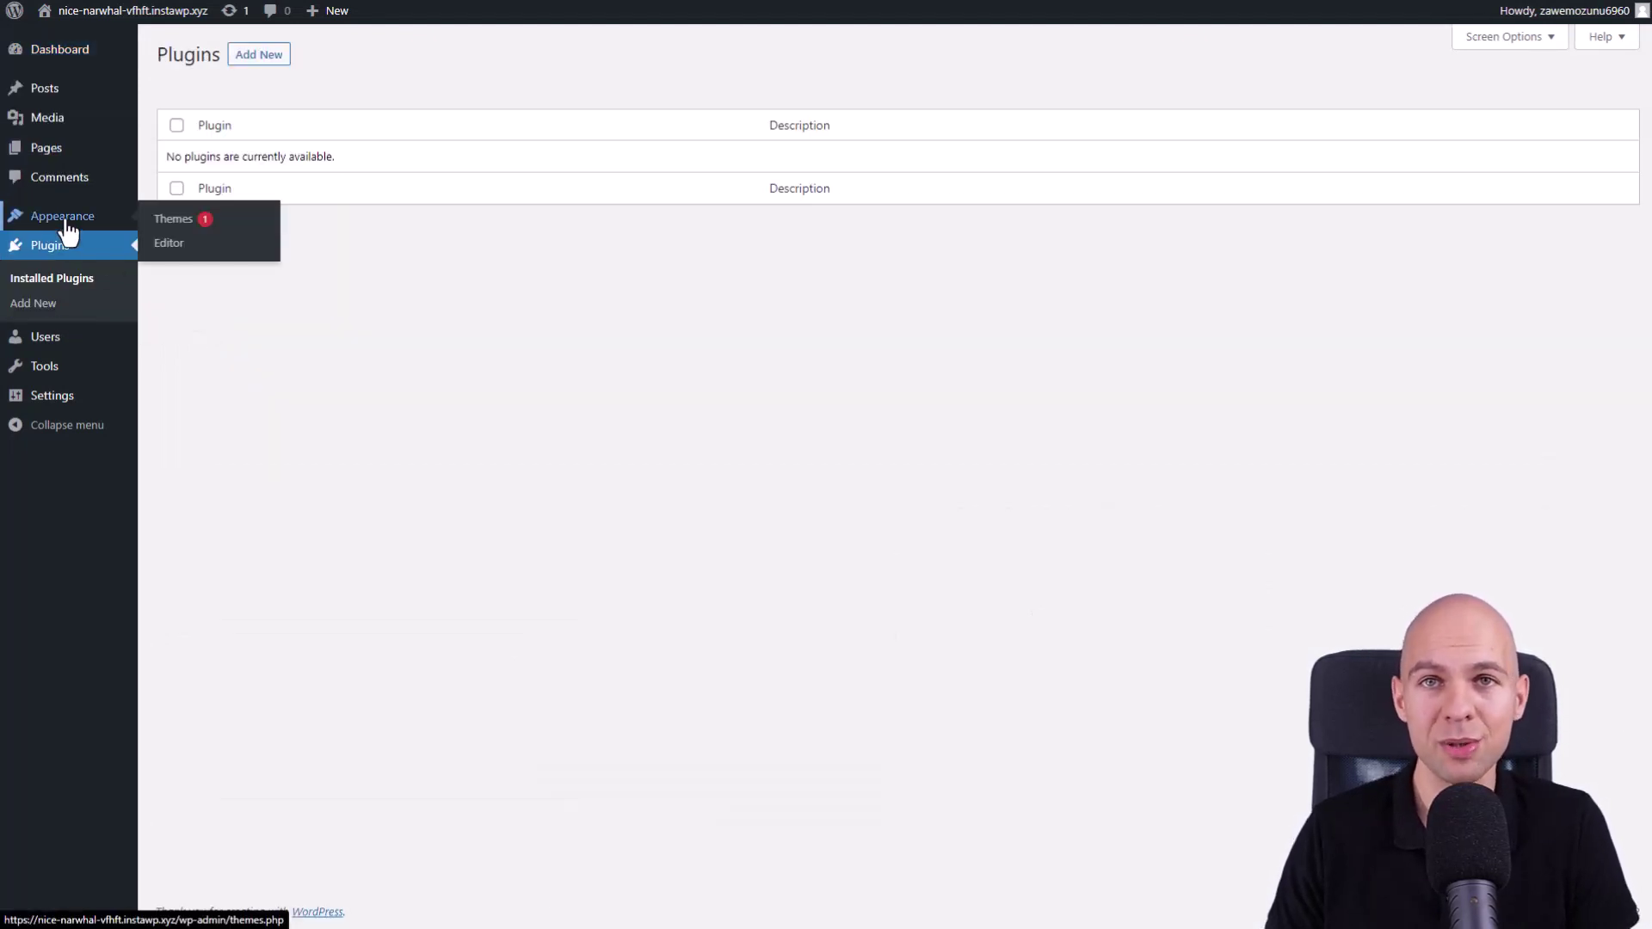
click(206, 220)
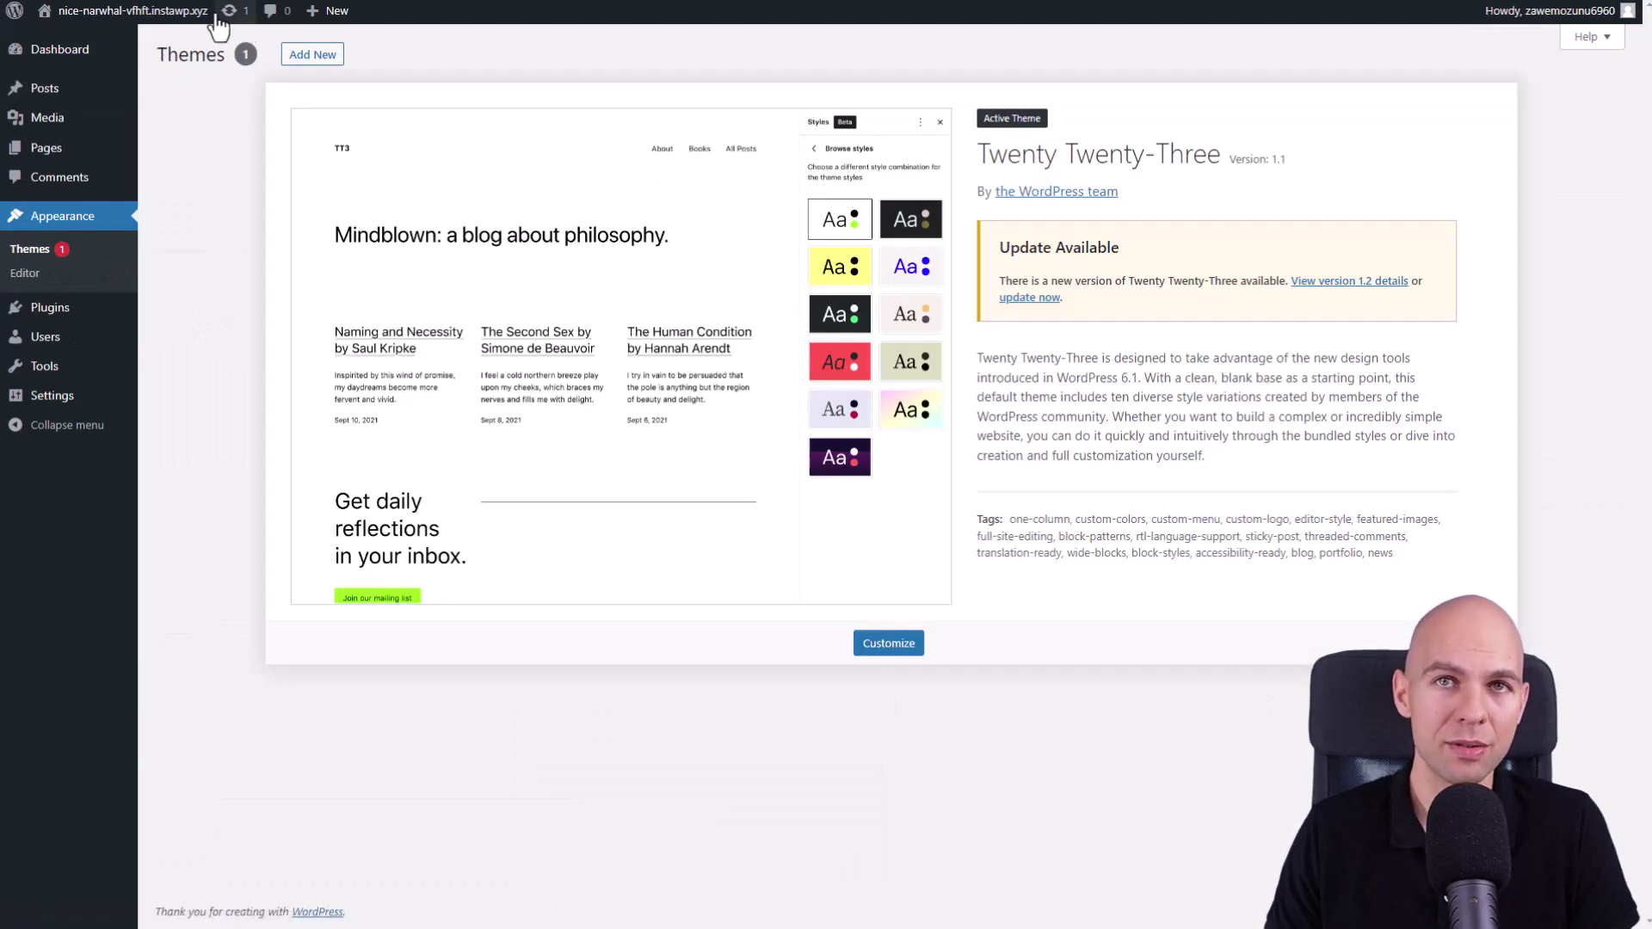
mouse_move(95, 365)
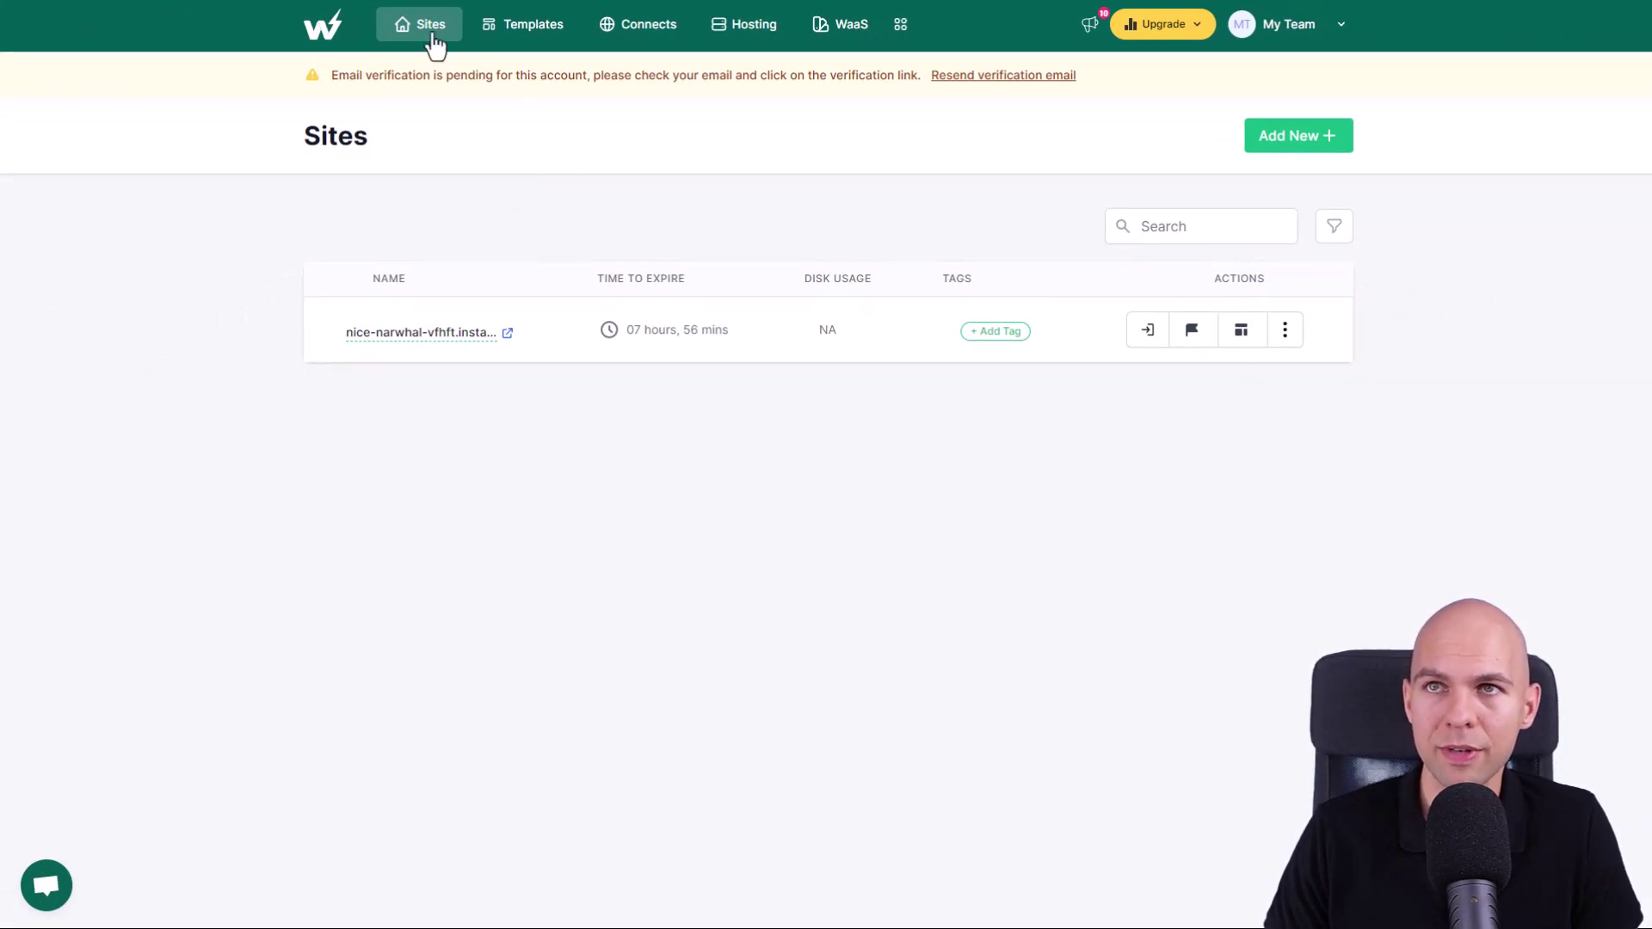
- Start a new site with Yoast SEO instead of SEOPress, plus WPForms
click(1304, 146)
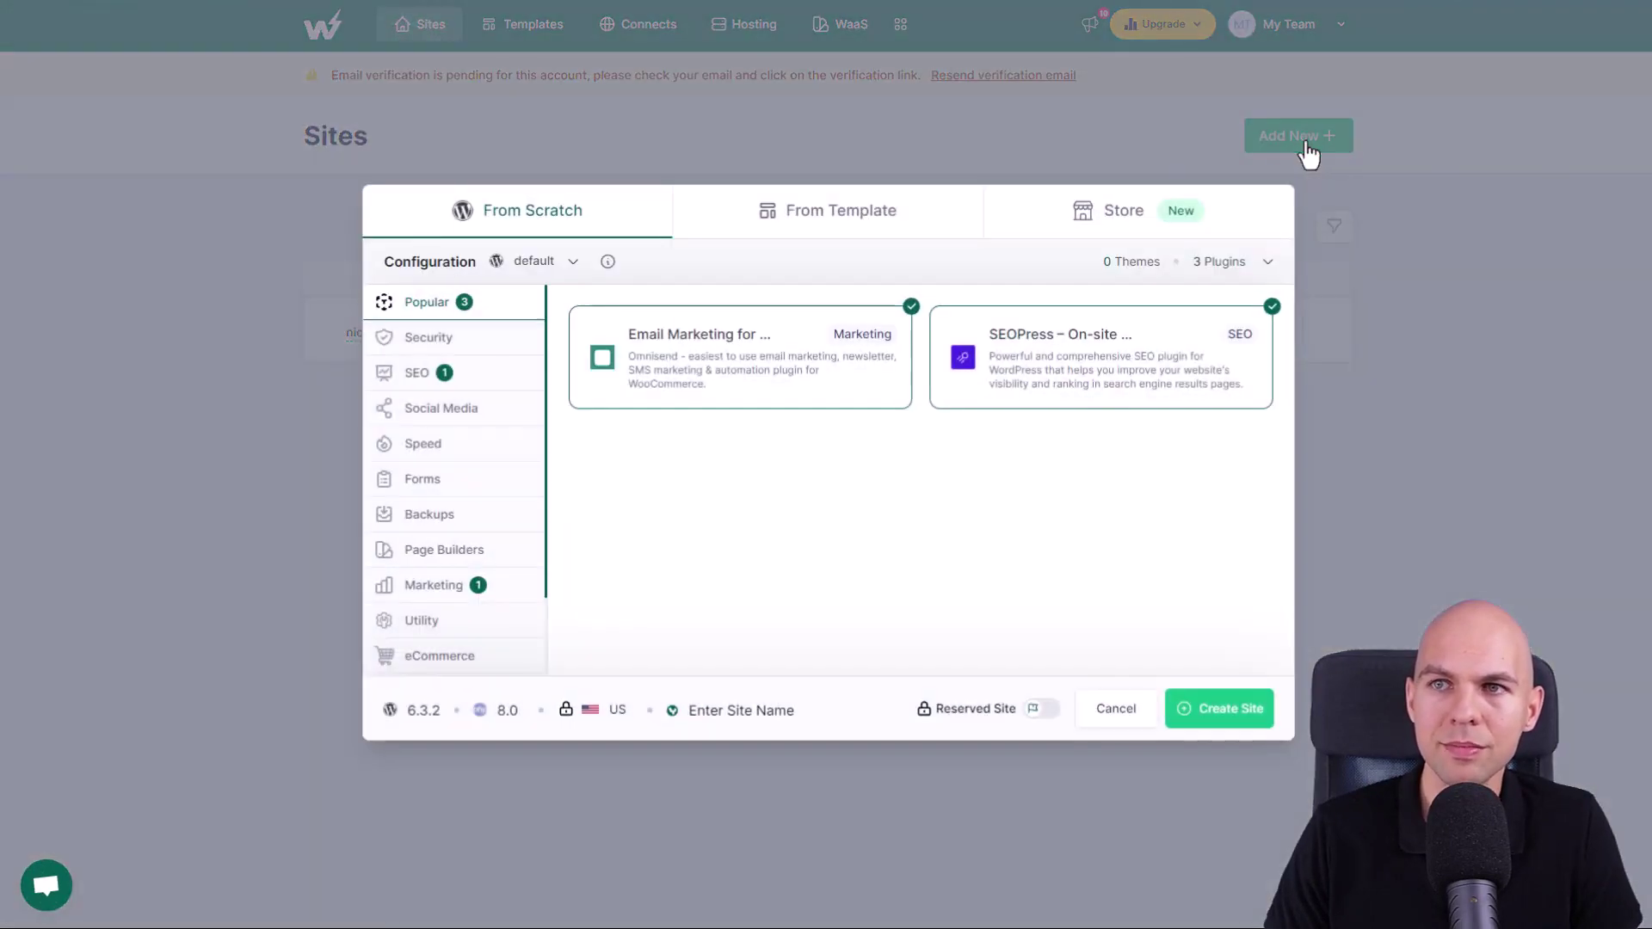
click(479, 387)
click(756, 349)
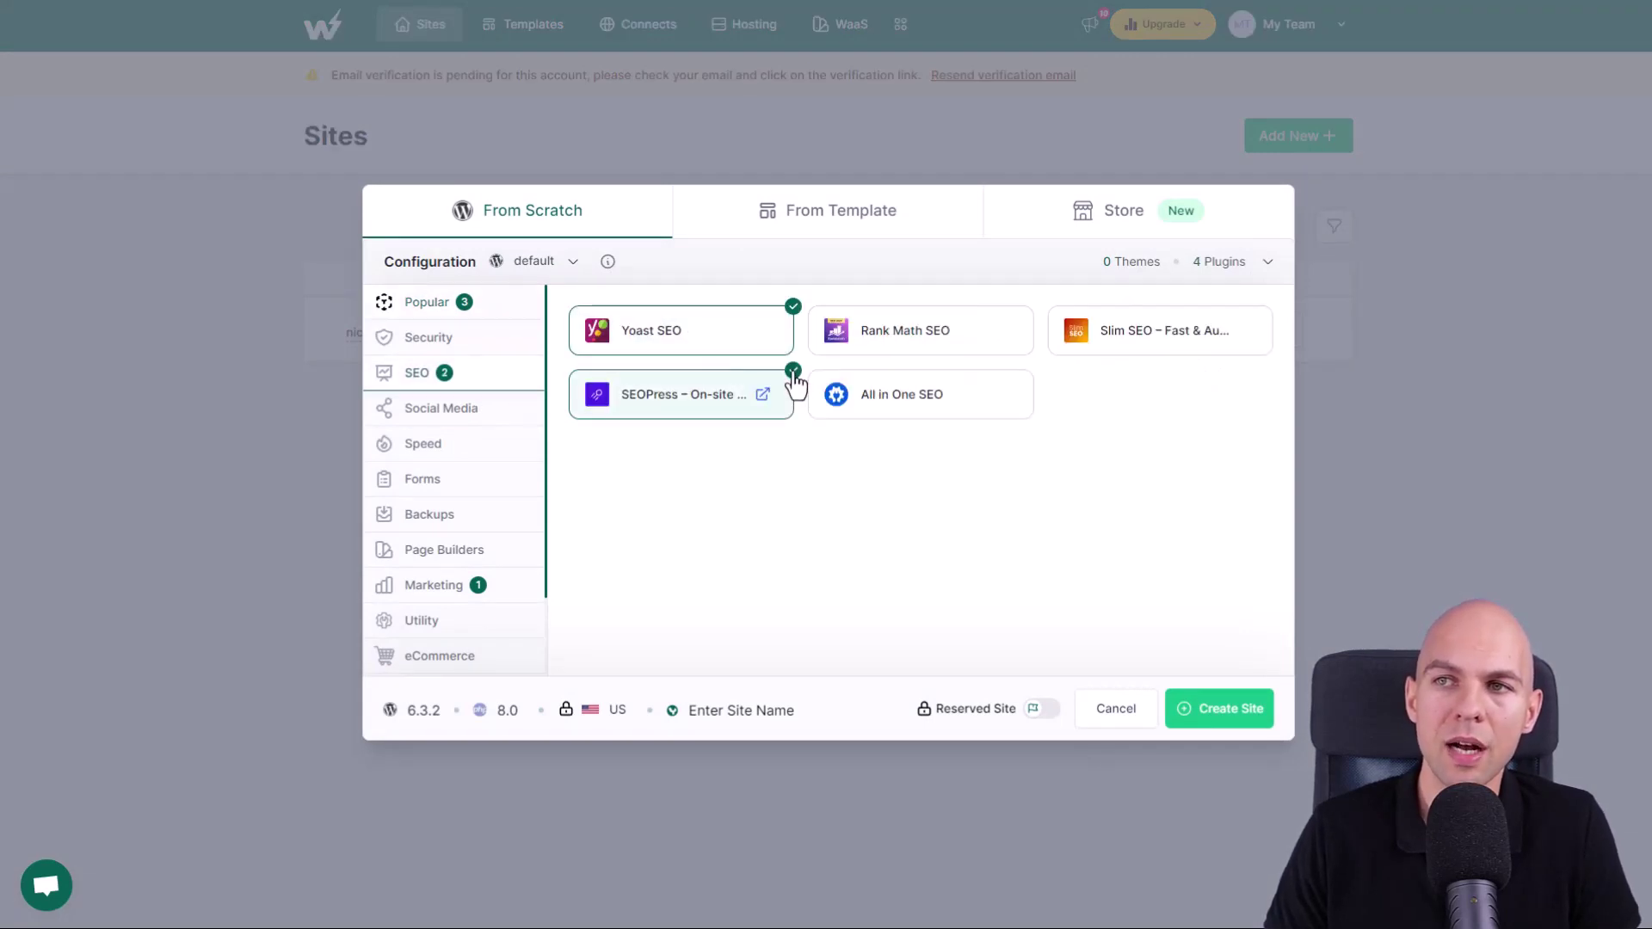
click(764, 387)
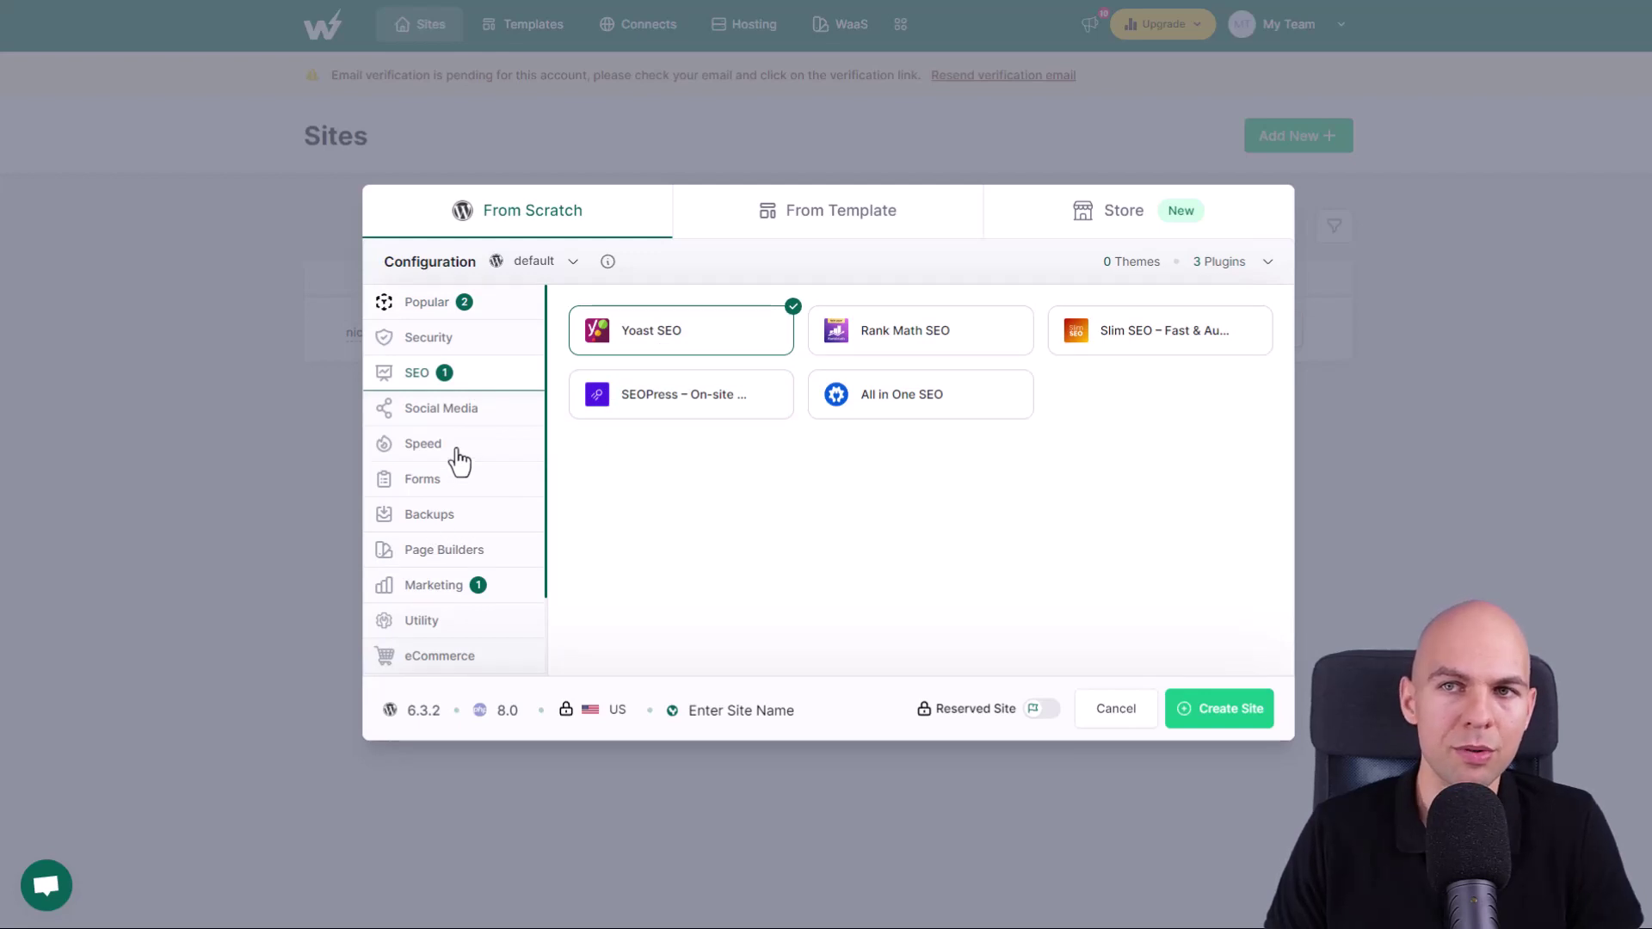
click(462, 482)
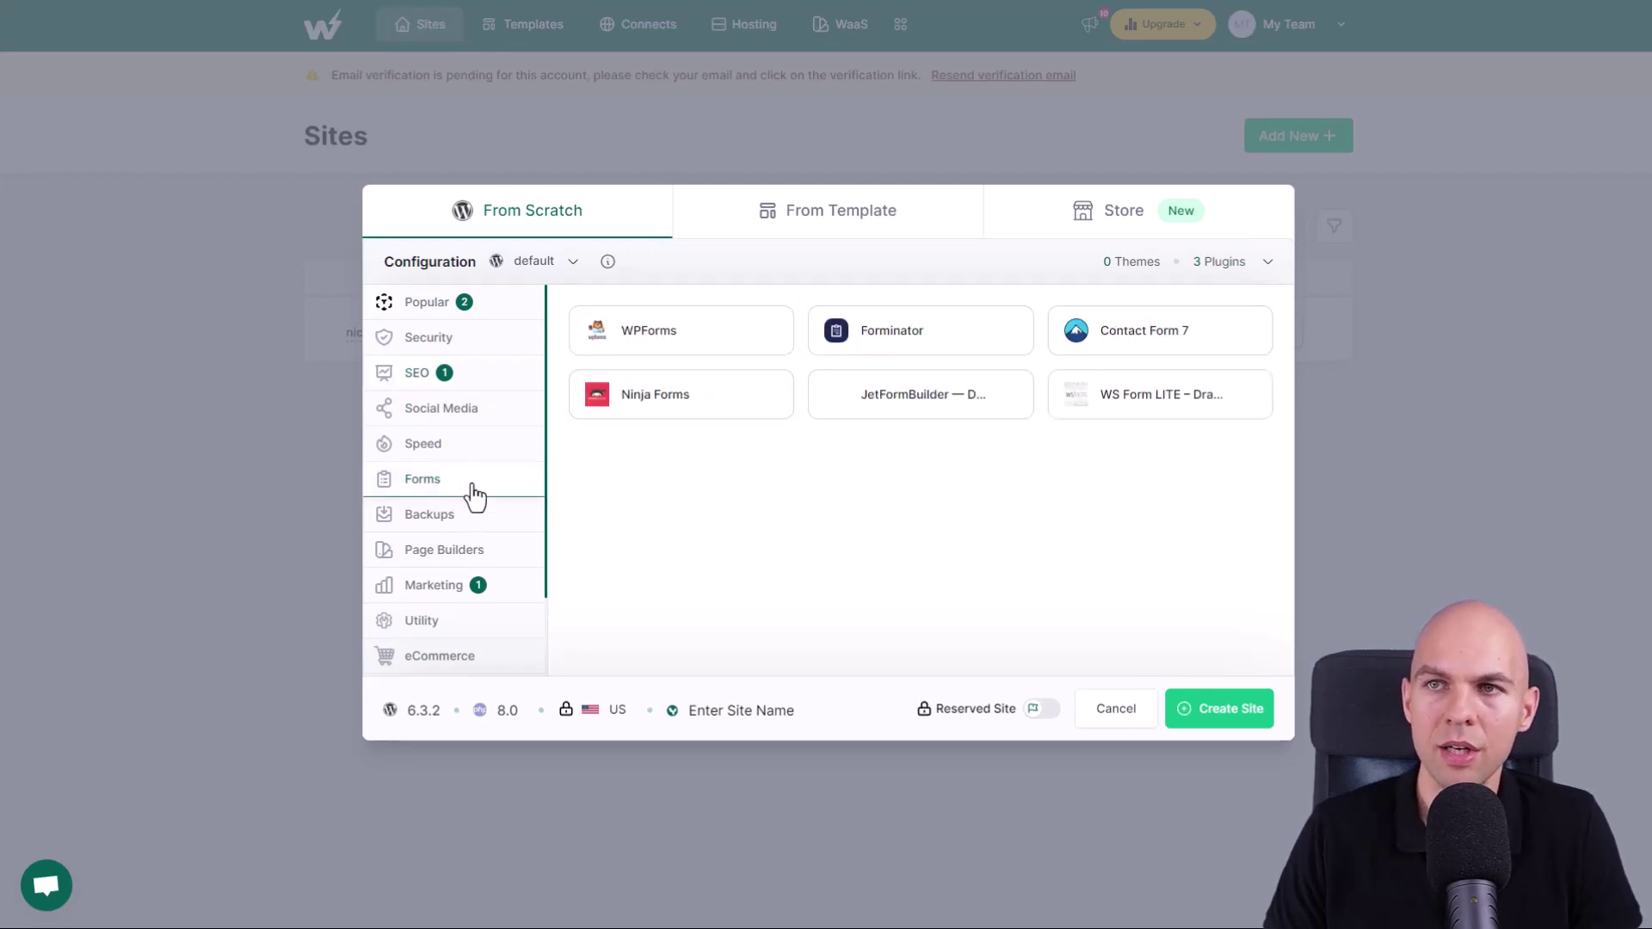
click(693, 344)
- Add Elementor as page builder and WooCommerce for eCommerce
scroll(437, 551, down, 1)
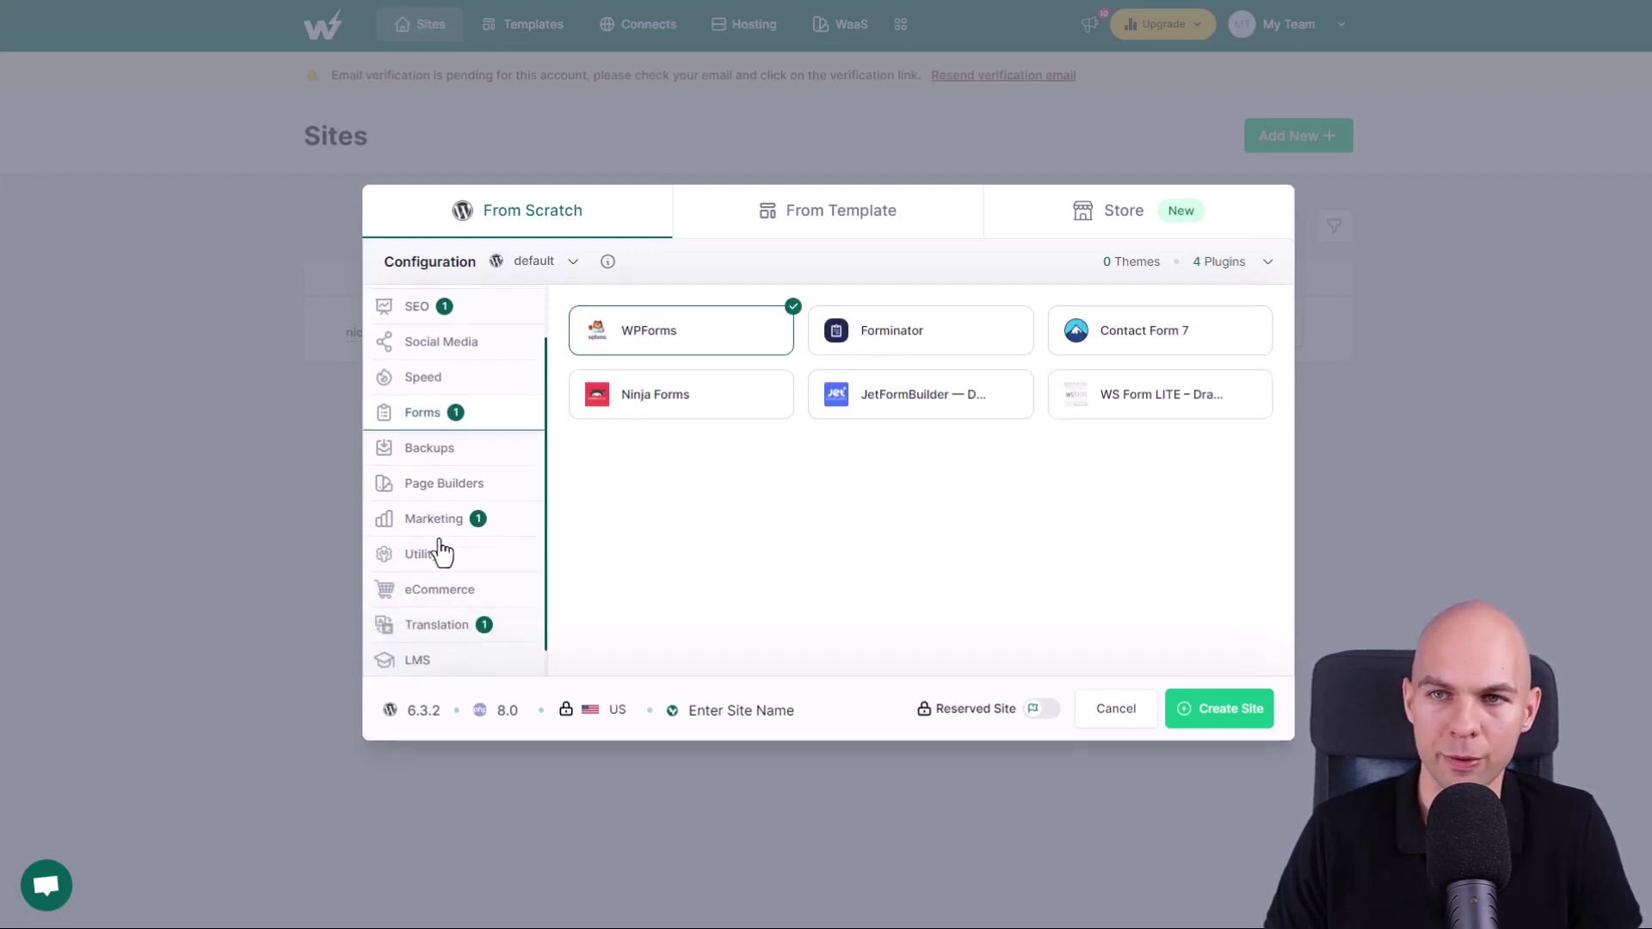
click(449, 469)
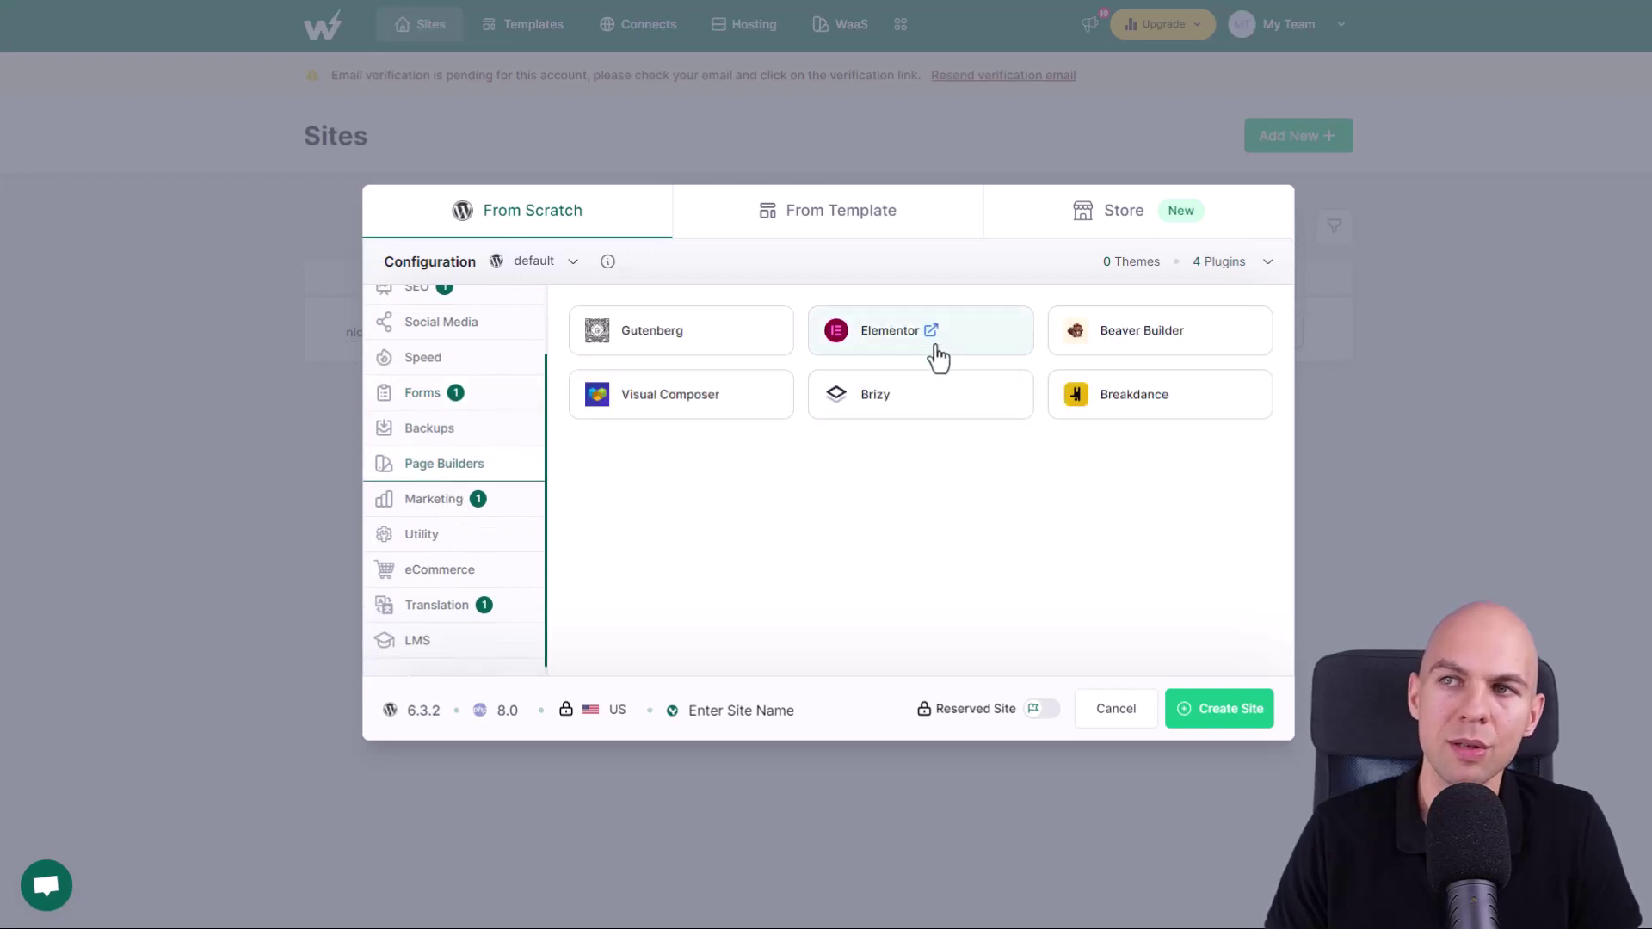
click(936, 348)
click(479, 570)
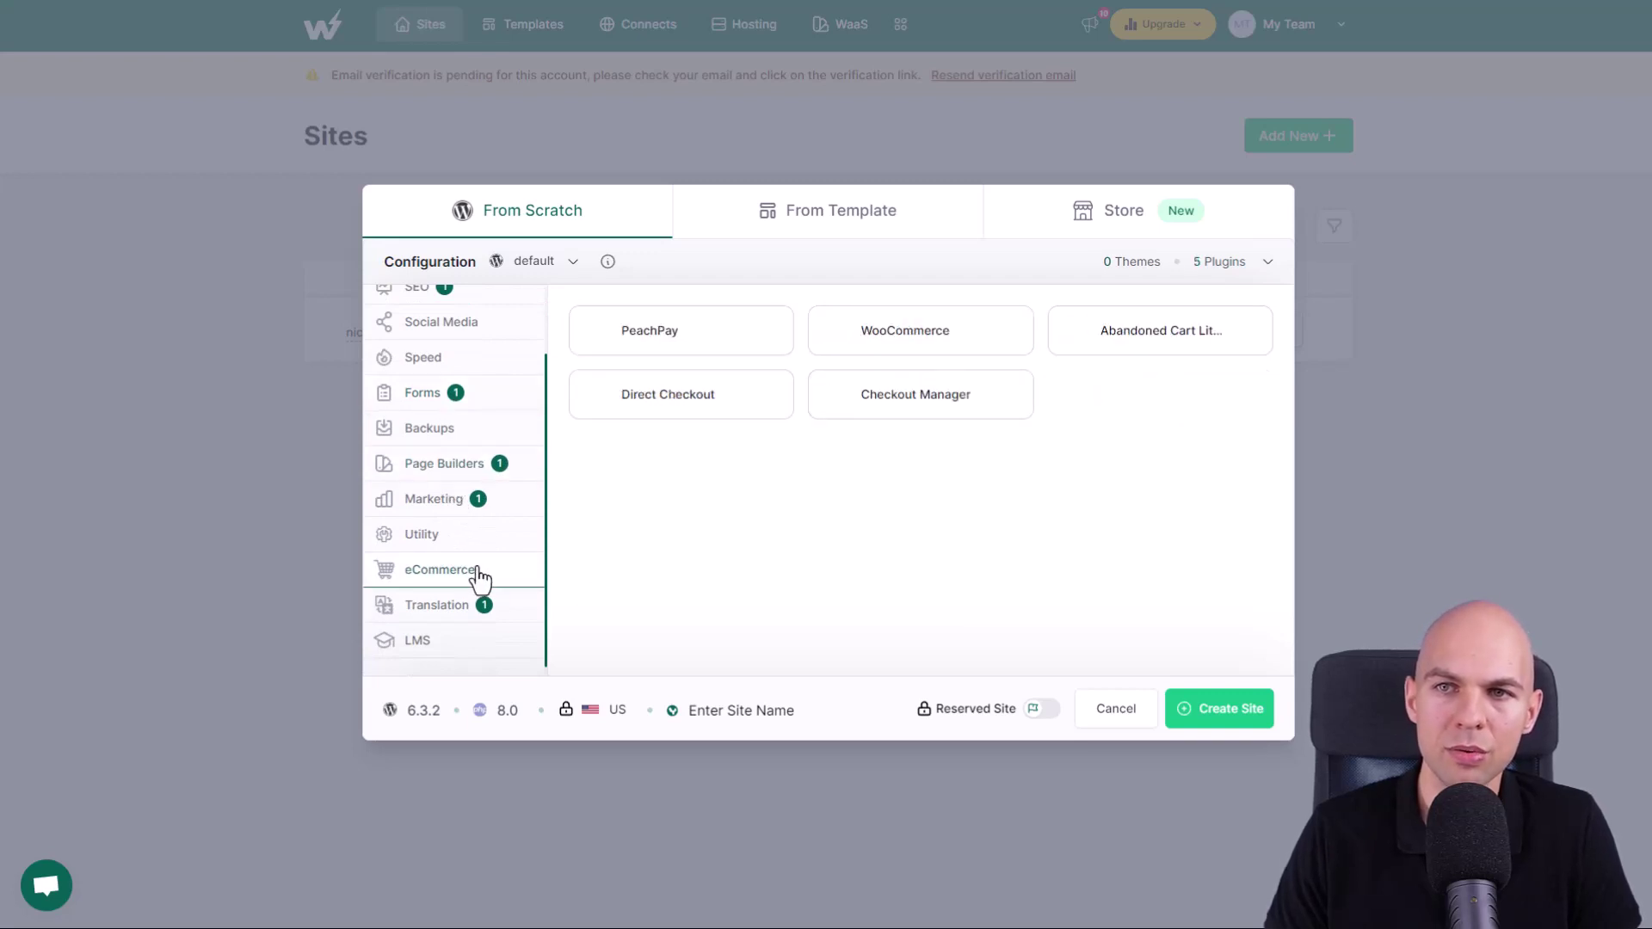
click(869, 345)
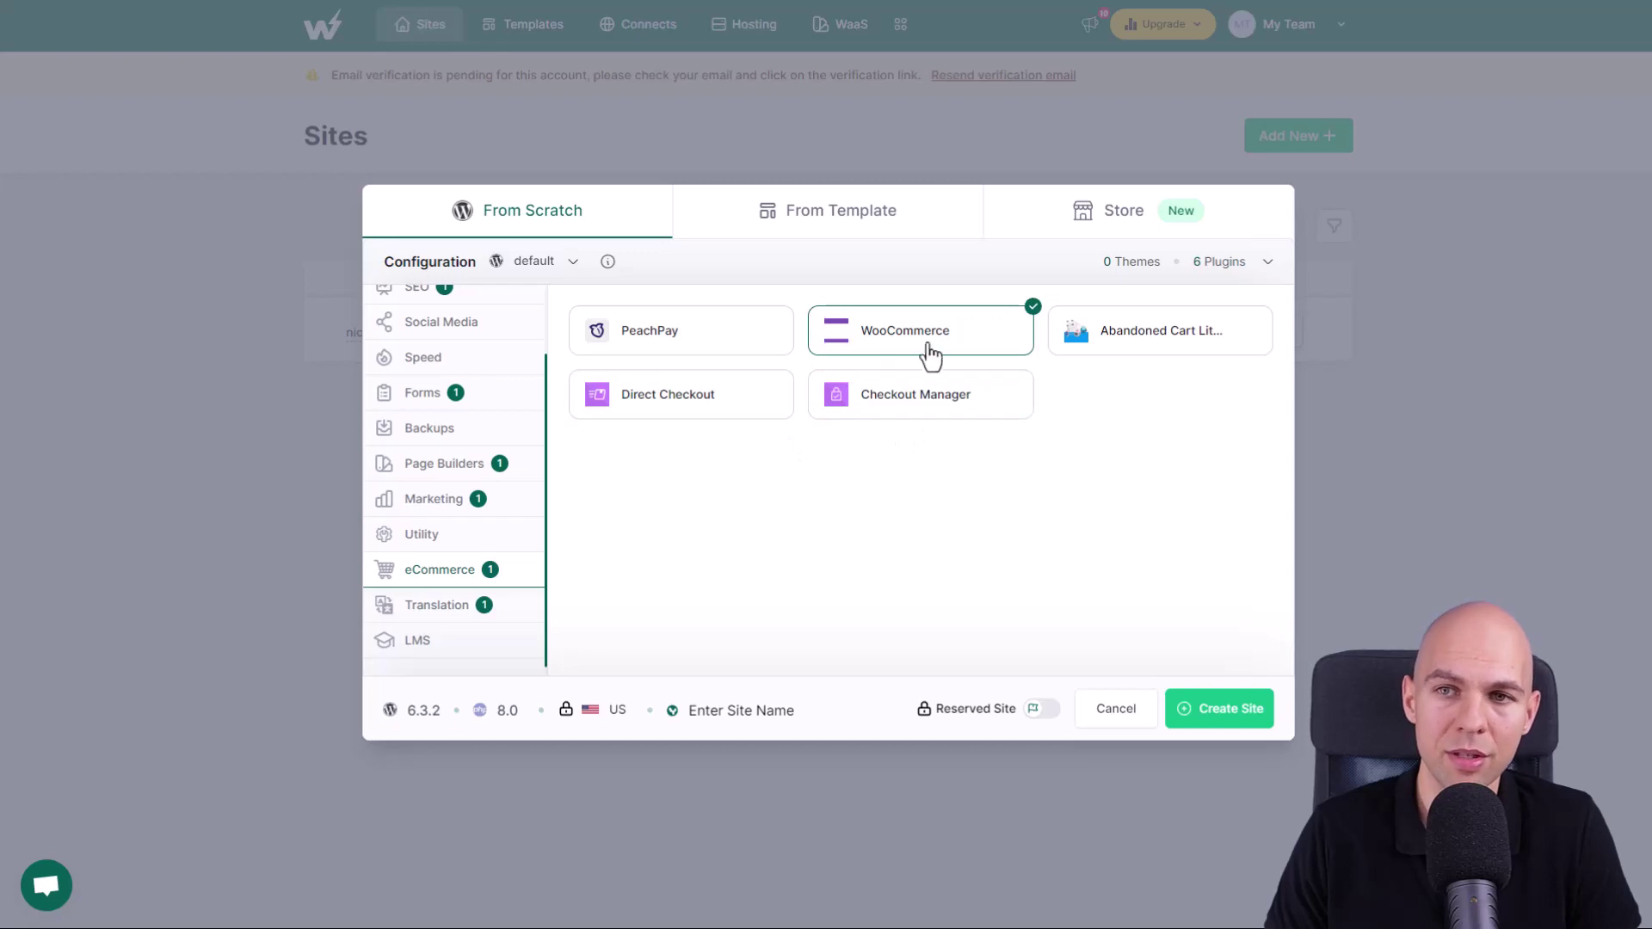
- Set PHP to 8.2 and check From Template, which shows no saved templates
click(507, 716)
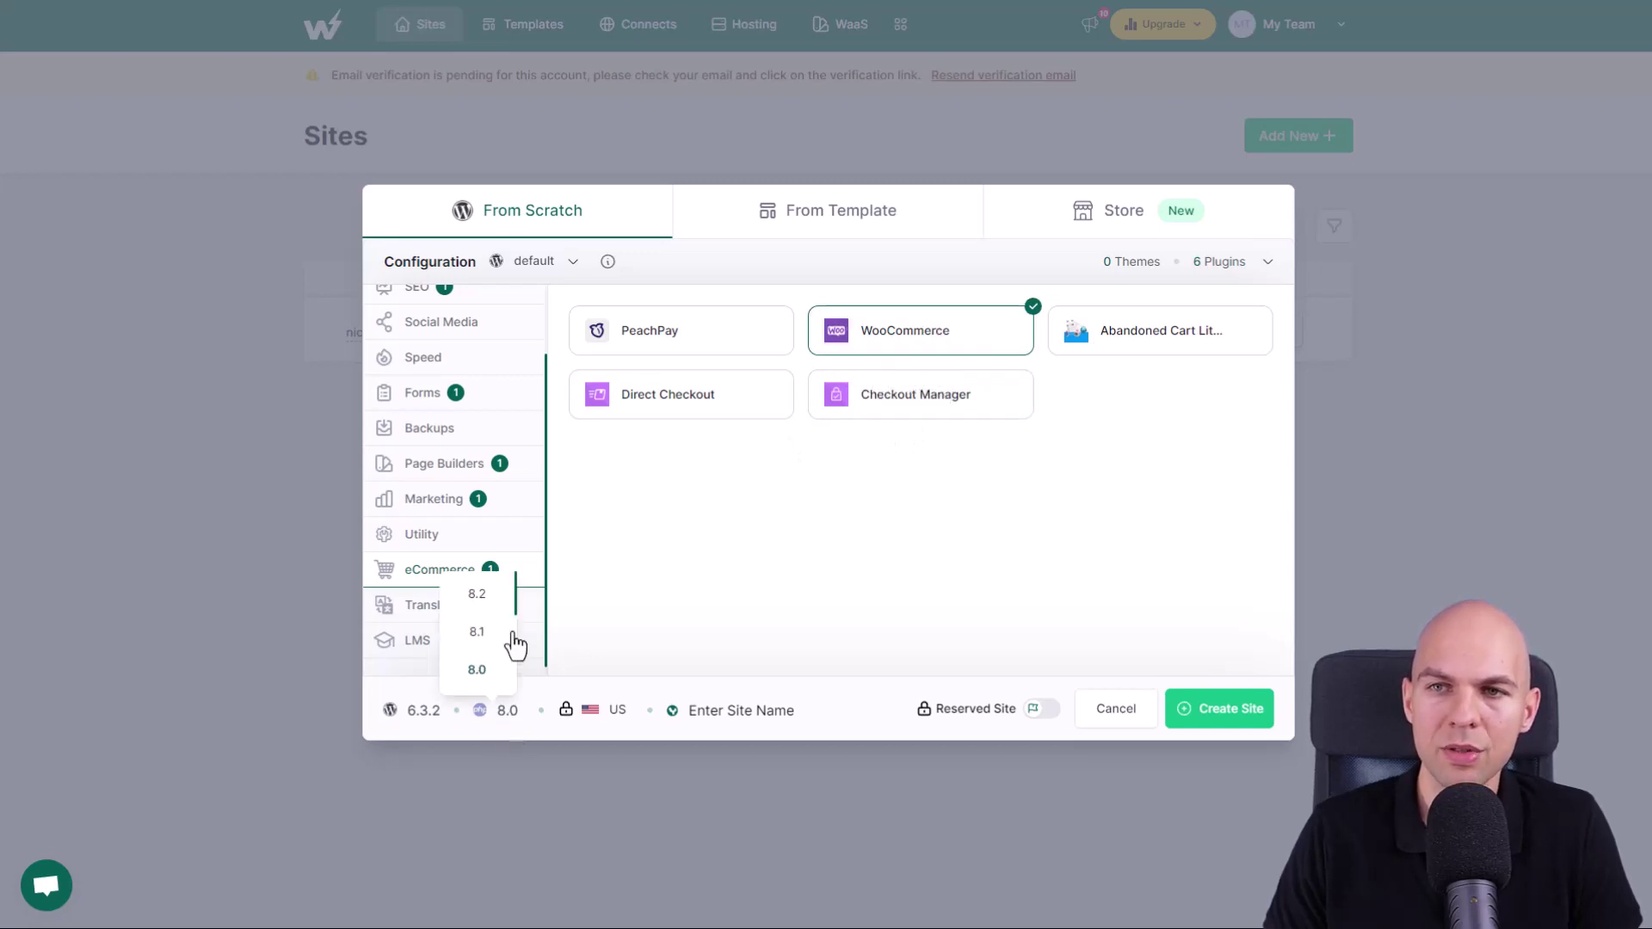
click(477, 595)
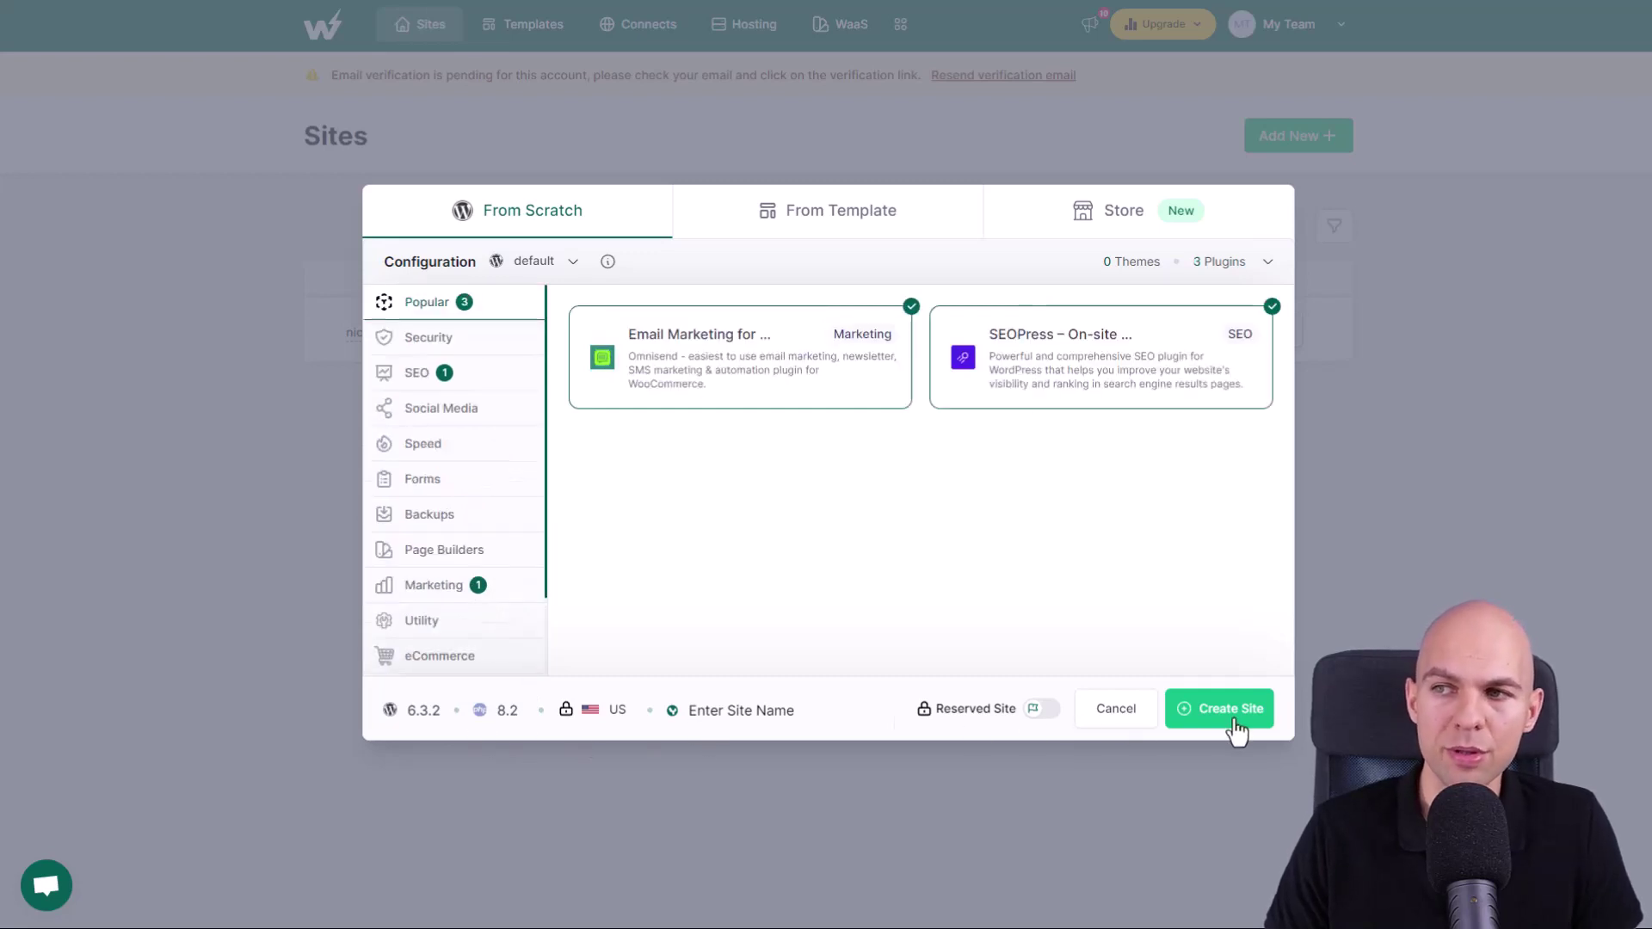
scroll(502, 457, down, 1)
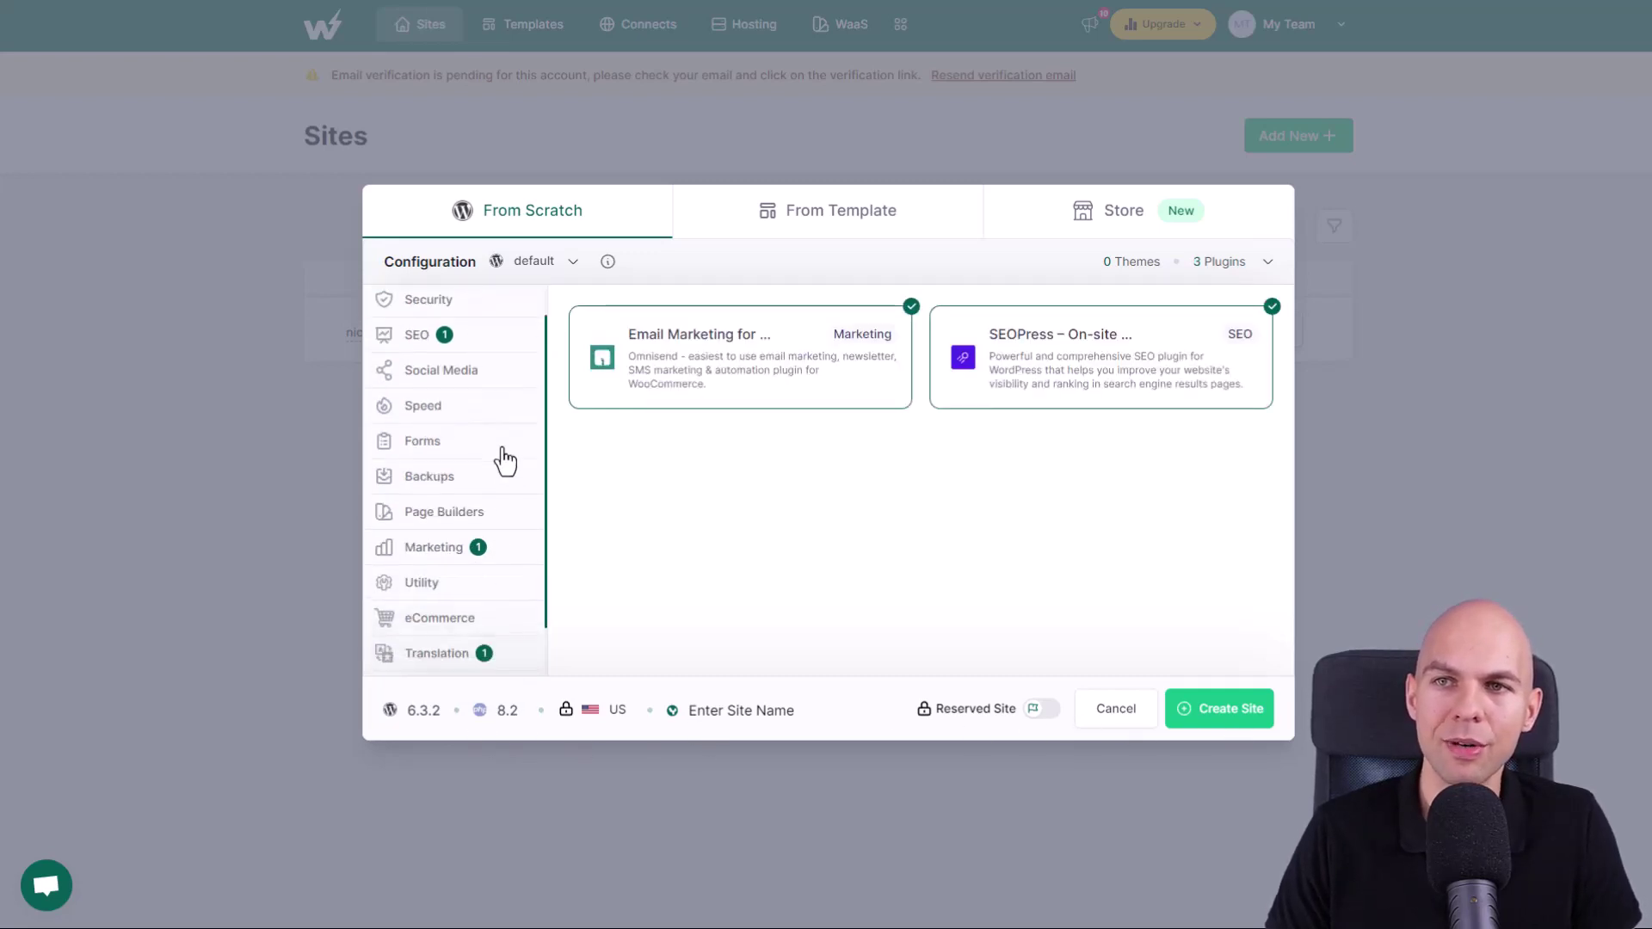
click(828, 212)
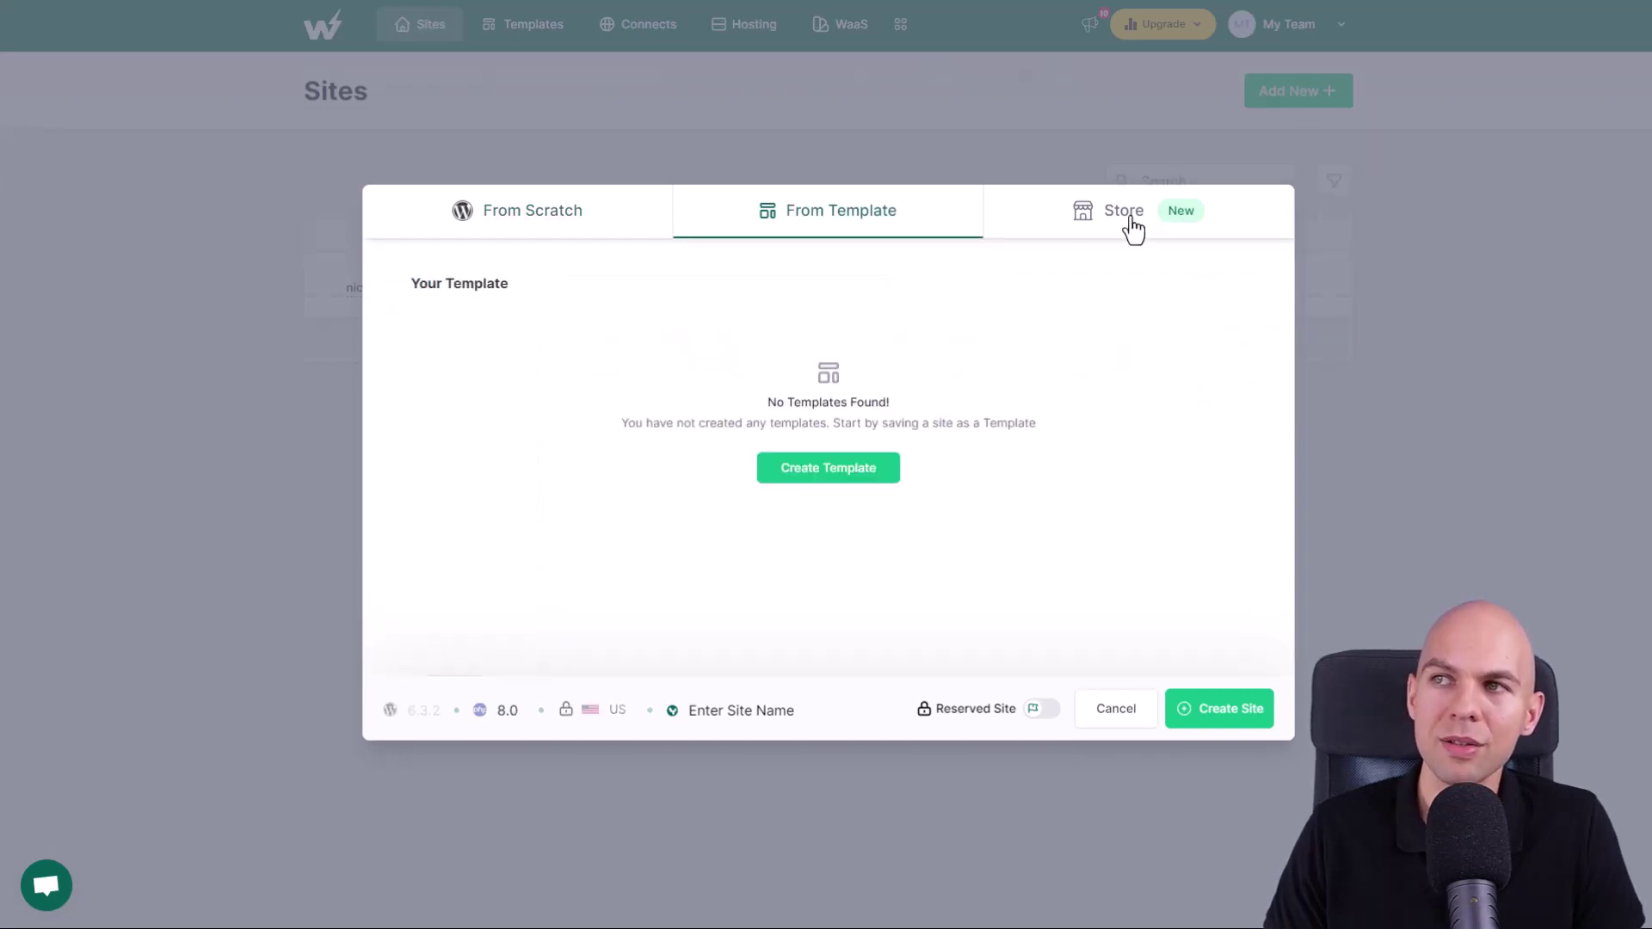
- Create a site from the Store's Online Course template and open its Kadence Store homepage
click(1129, 222)
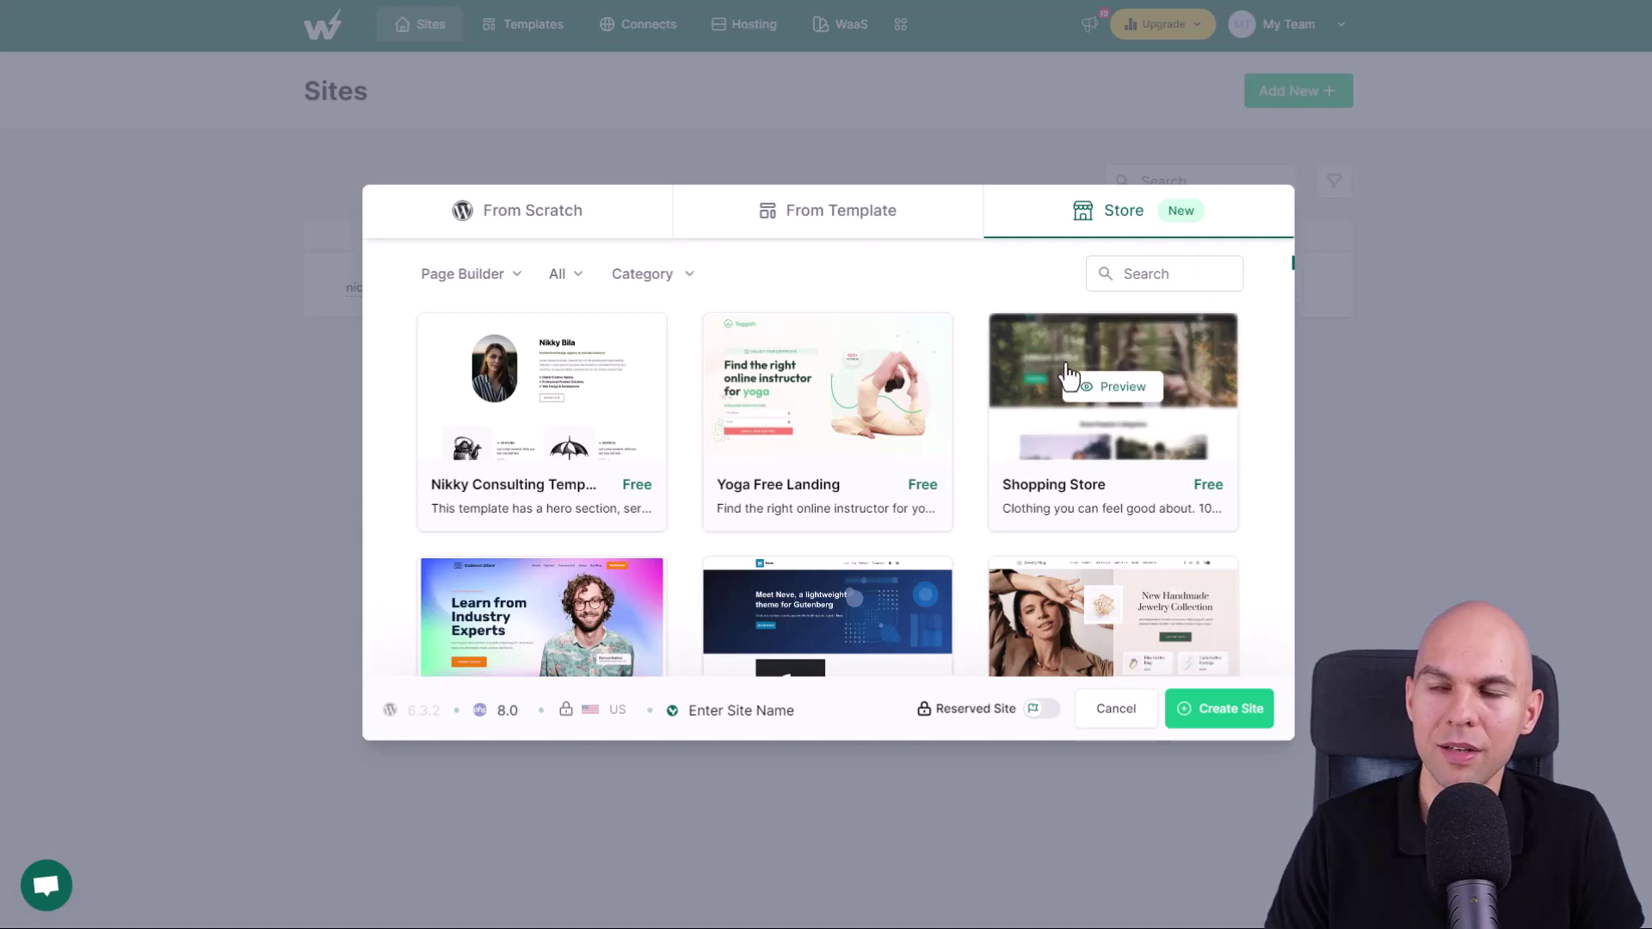
scroll(544, 388, down, 3)
scroll(544, 387, up, 1)
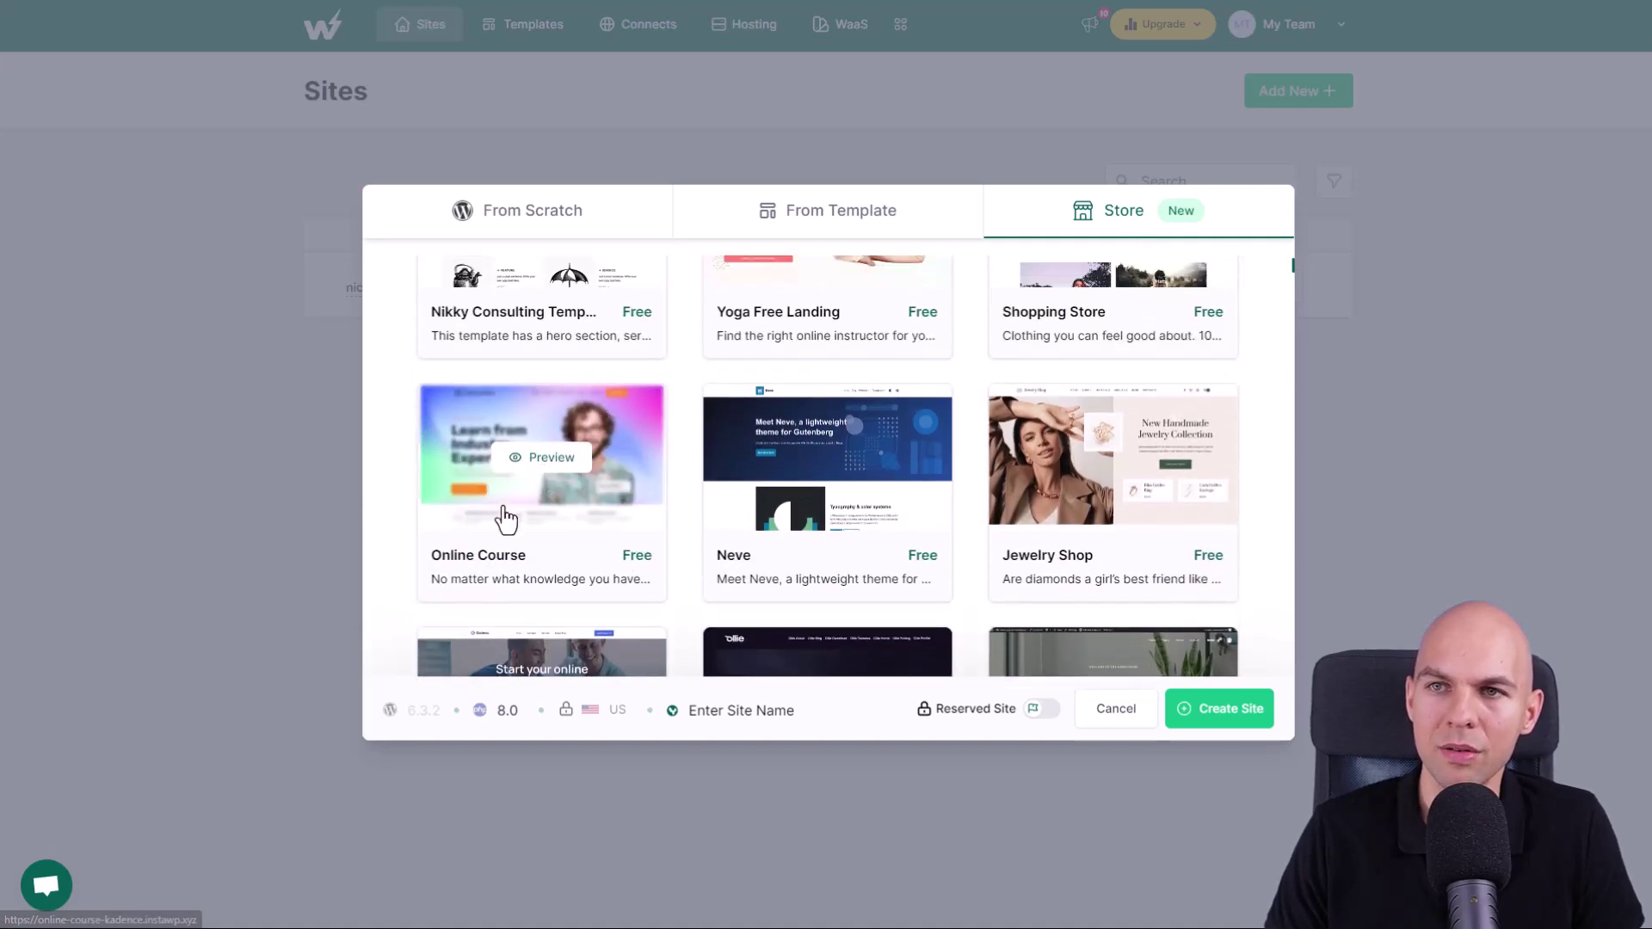
click(576, 514)
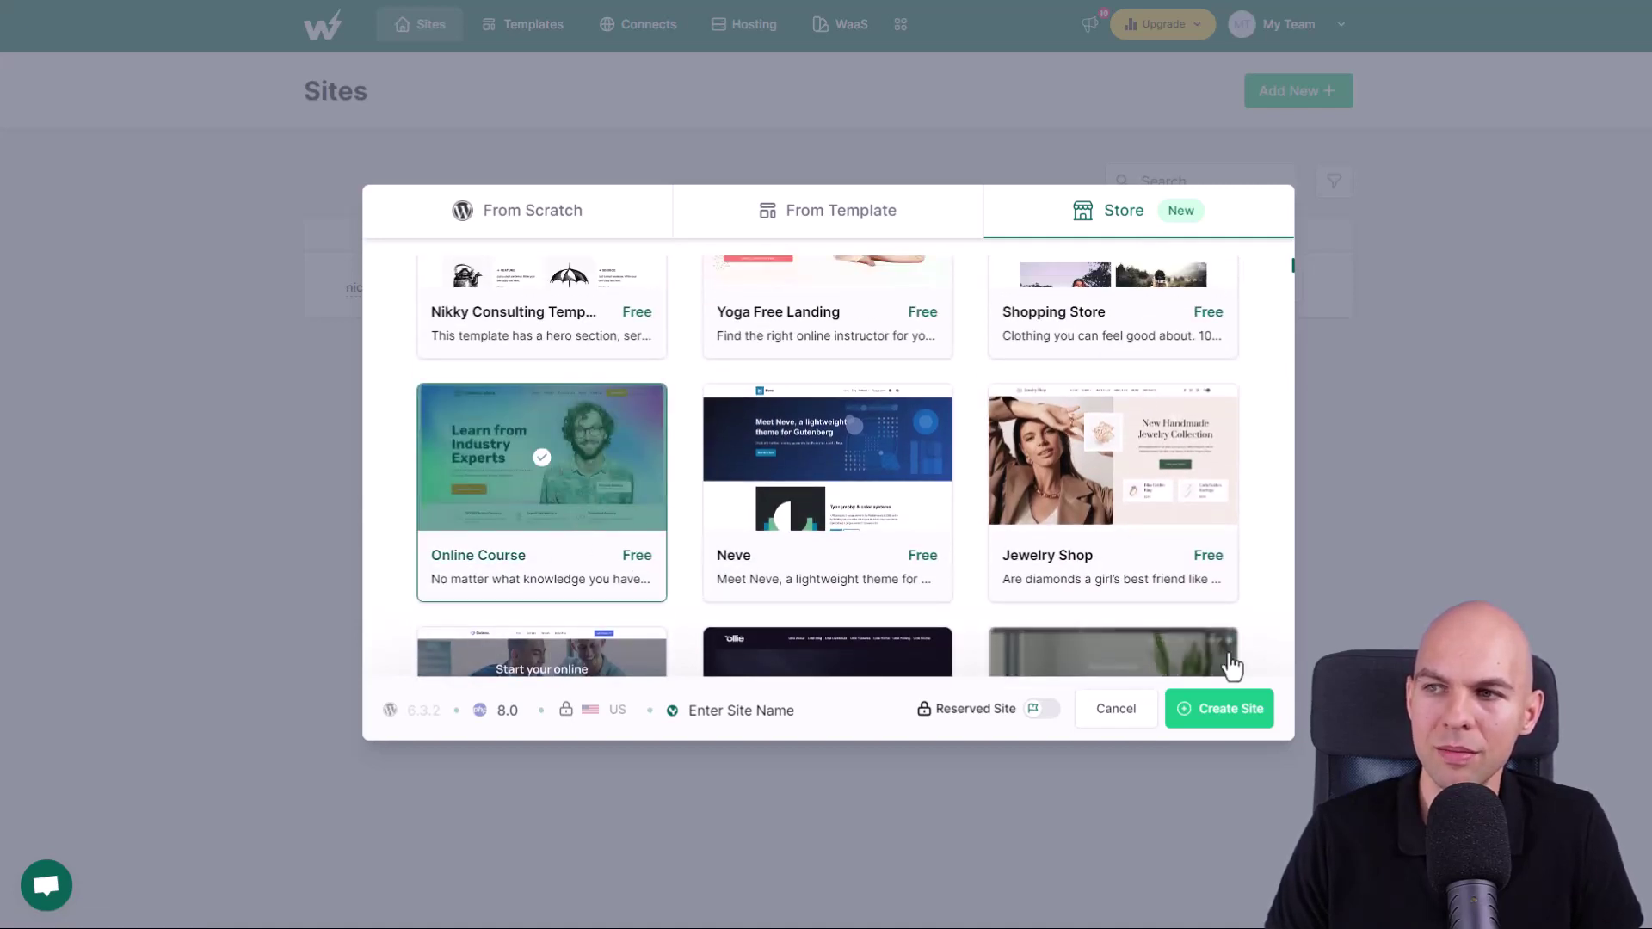
click(1249, 722)
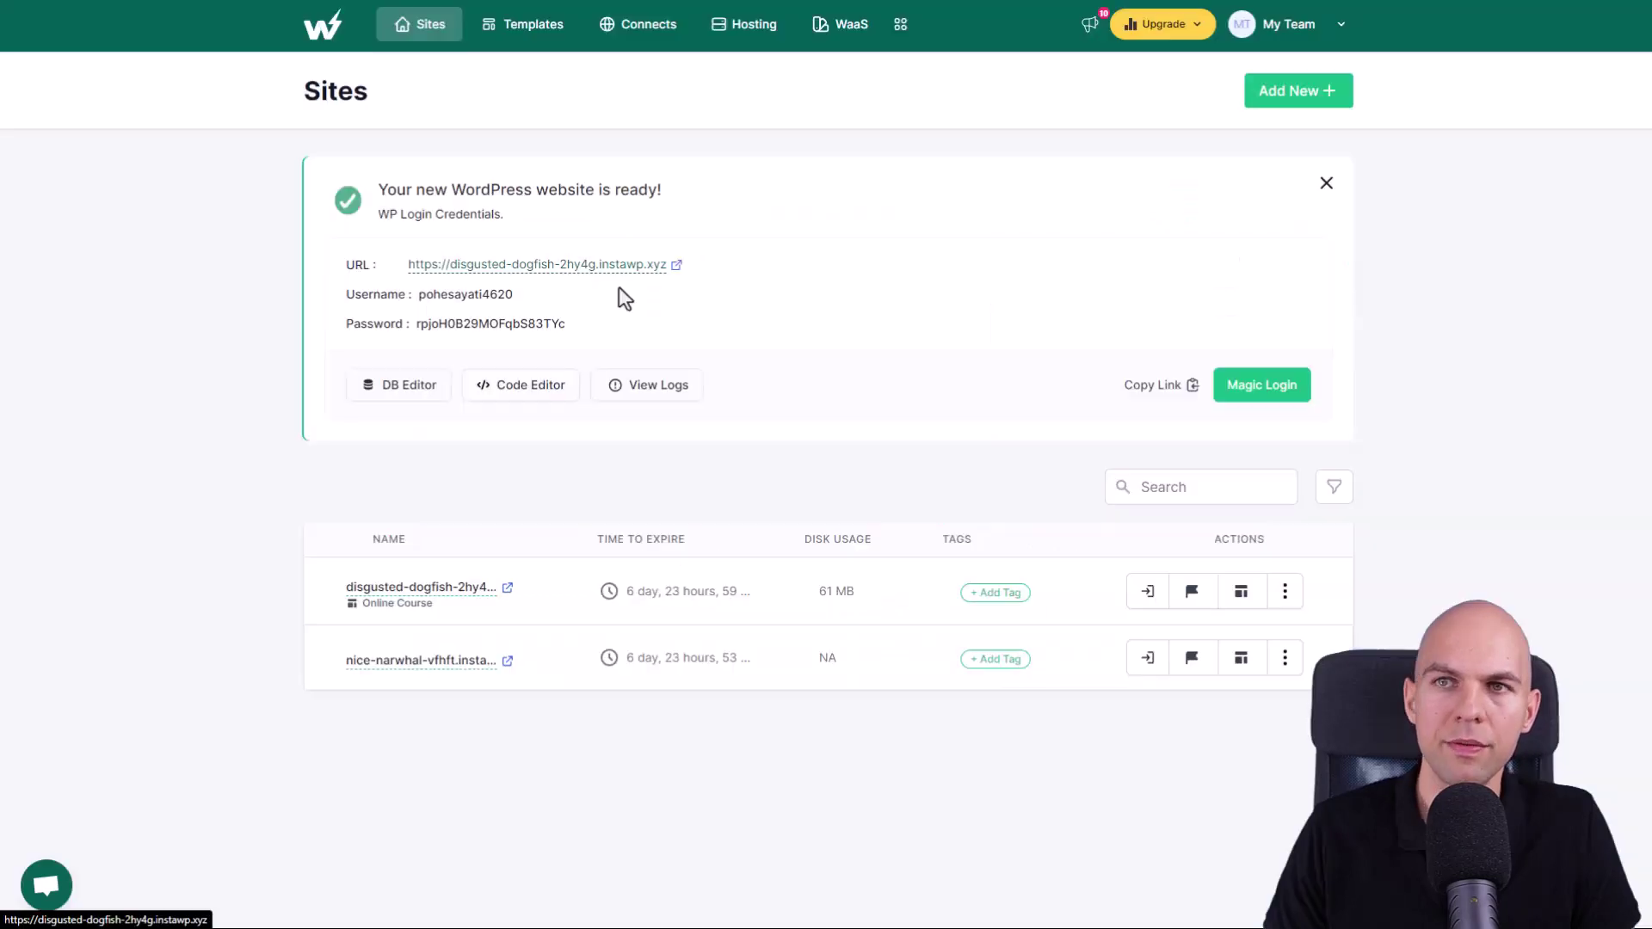
click(673, 274)
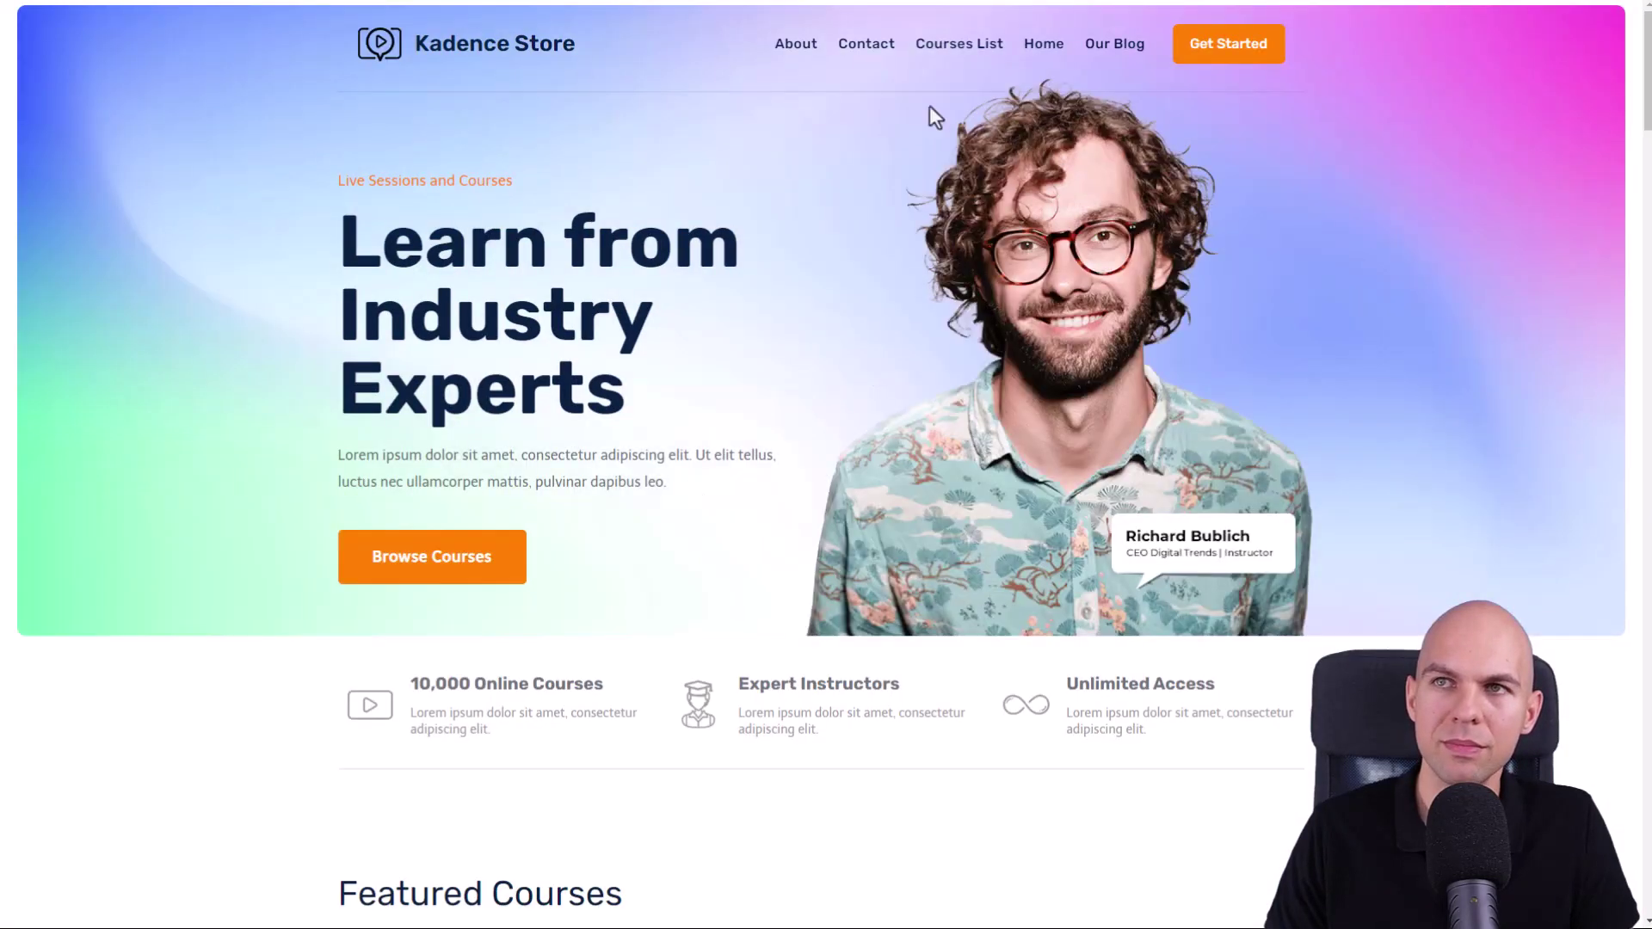
- Visit Contact, then Courses List, and scroll down to the List of Courses grid
click(871, 53)
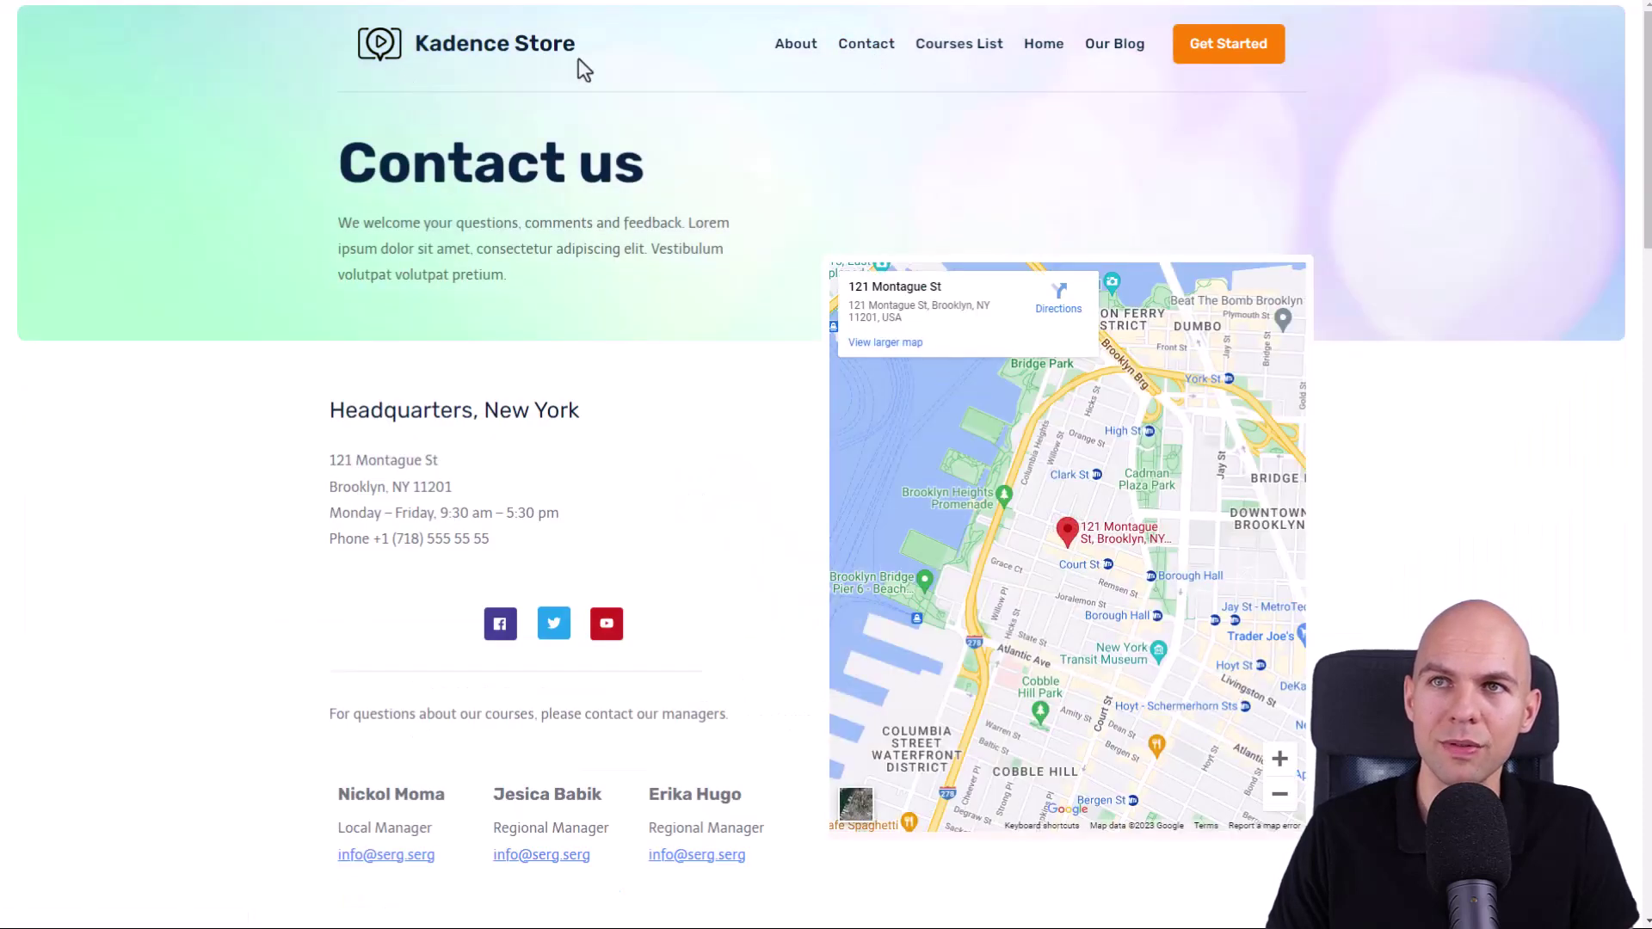
click(961, 66)
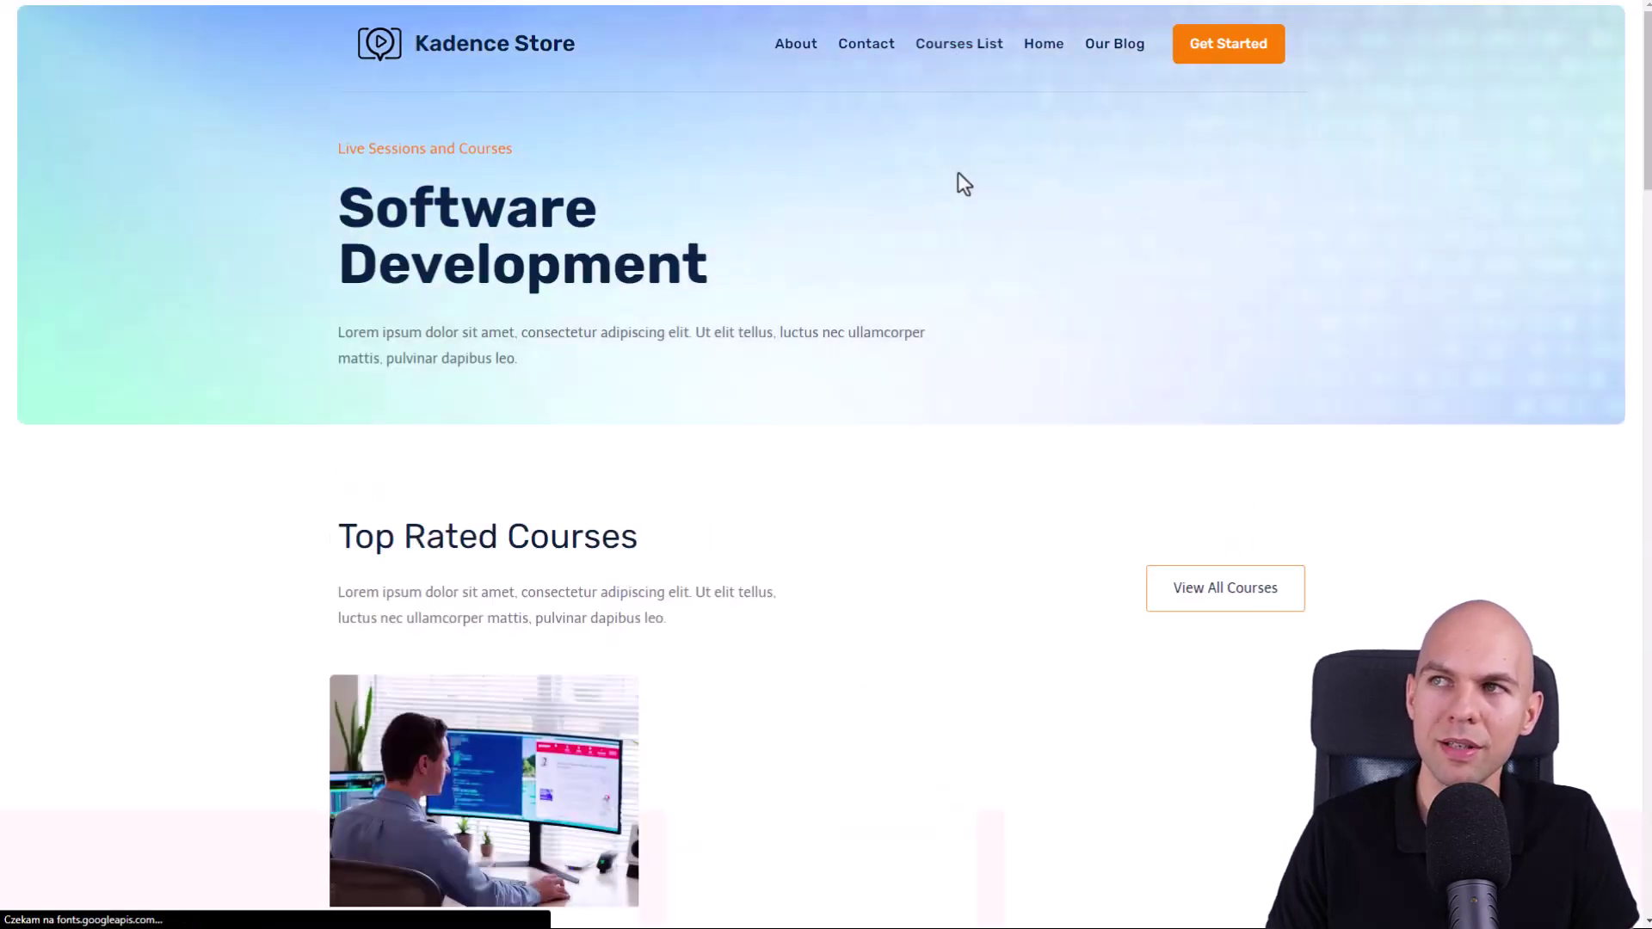
scroll(691, 339, down, 10)
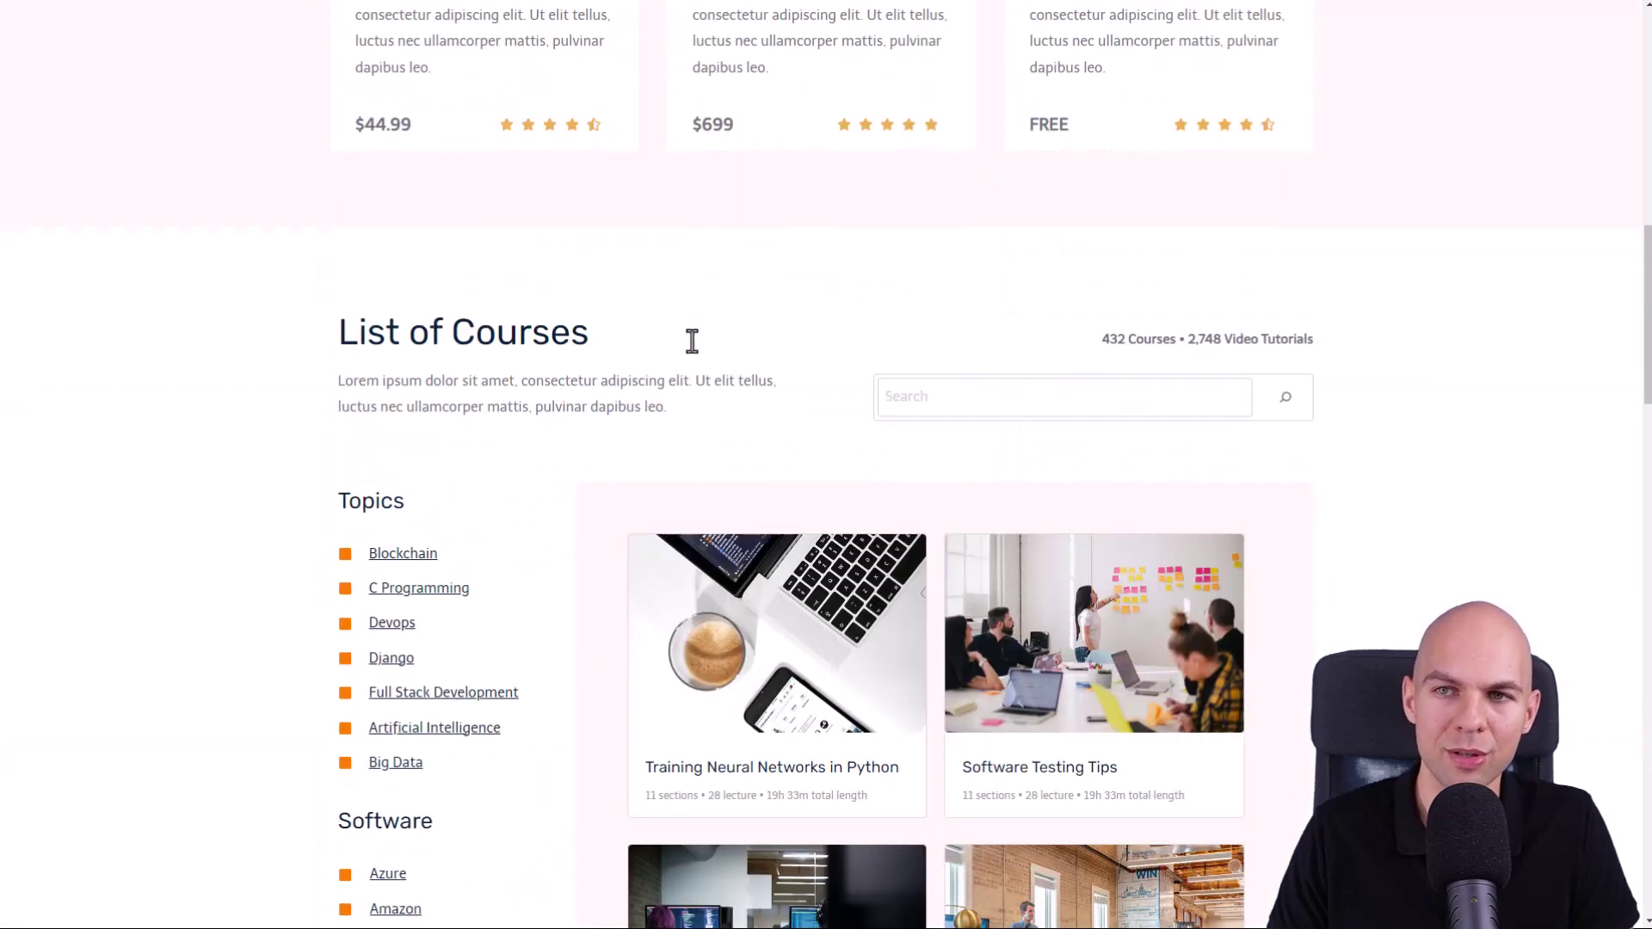
scroll(692, 339, down, 5)
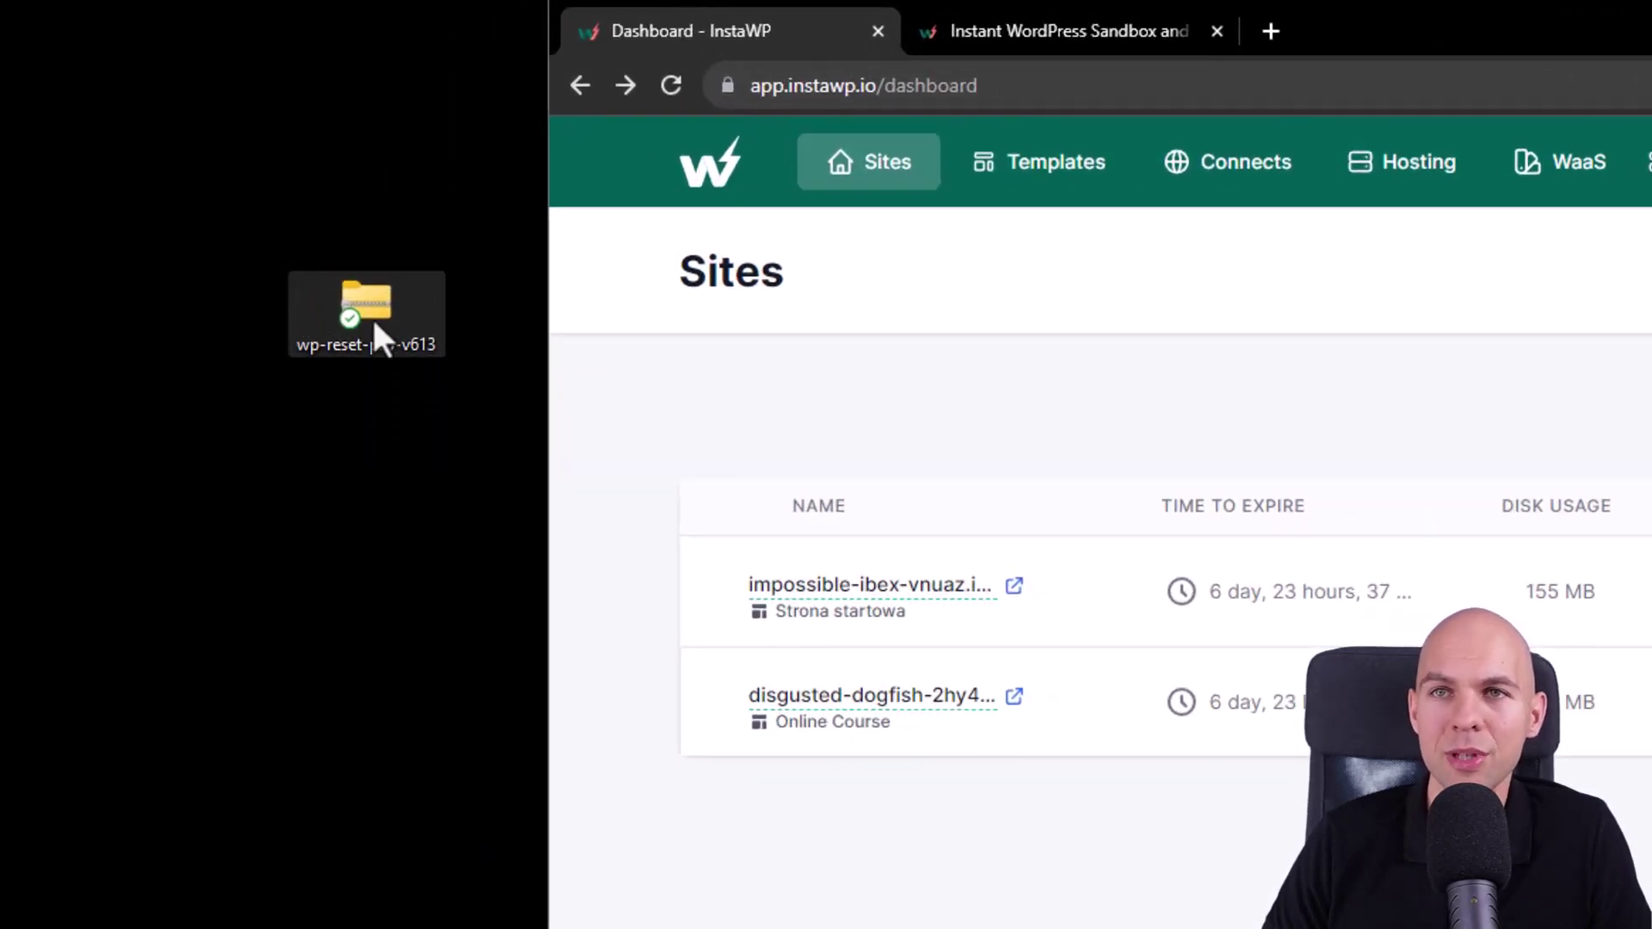
- Drop the wp-reset-pro-v613 zip onto the Online Course site and dismiss the installation notice
drag(374, 323, 1251, 442)
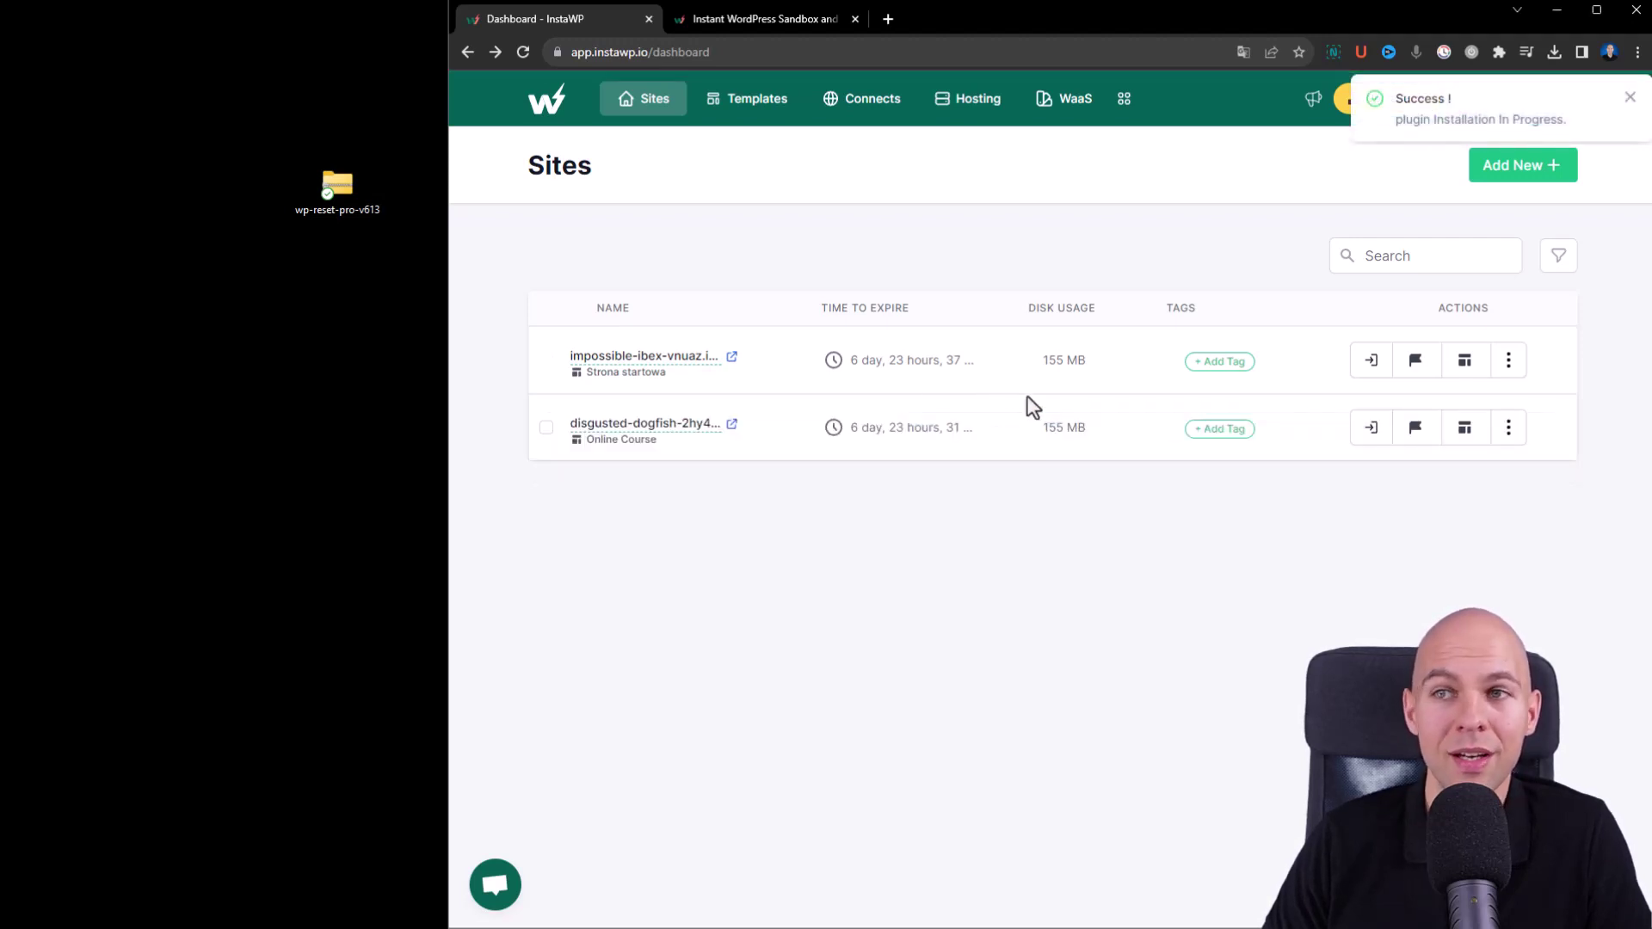
click(1630, 97)
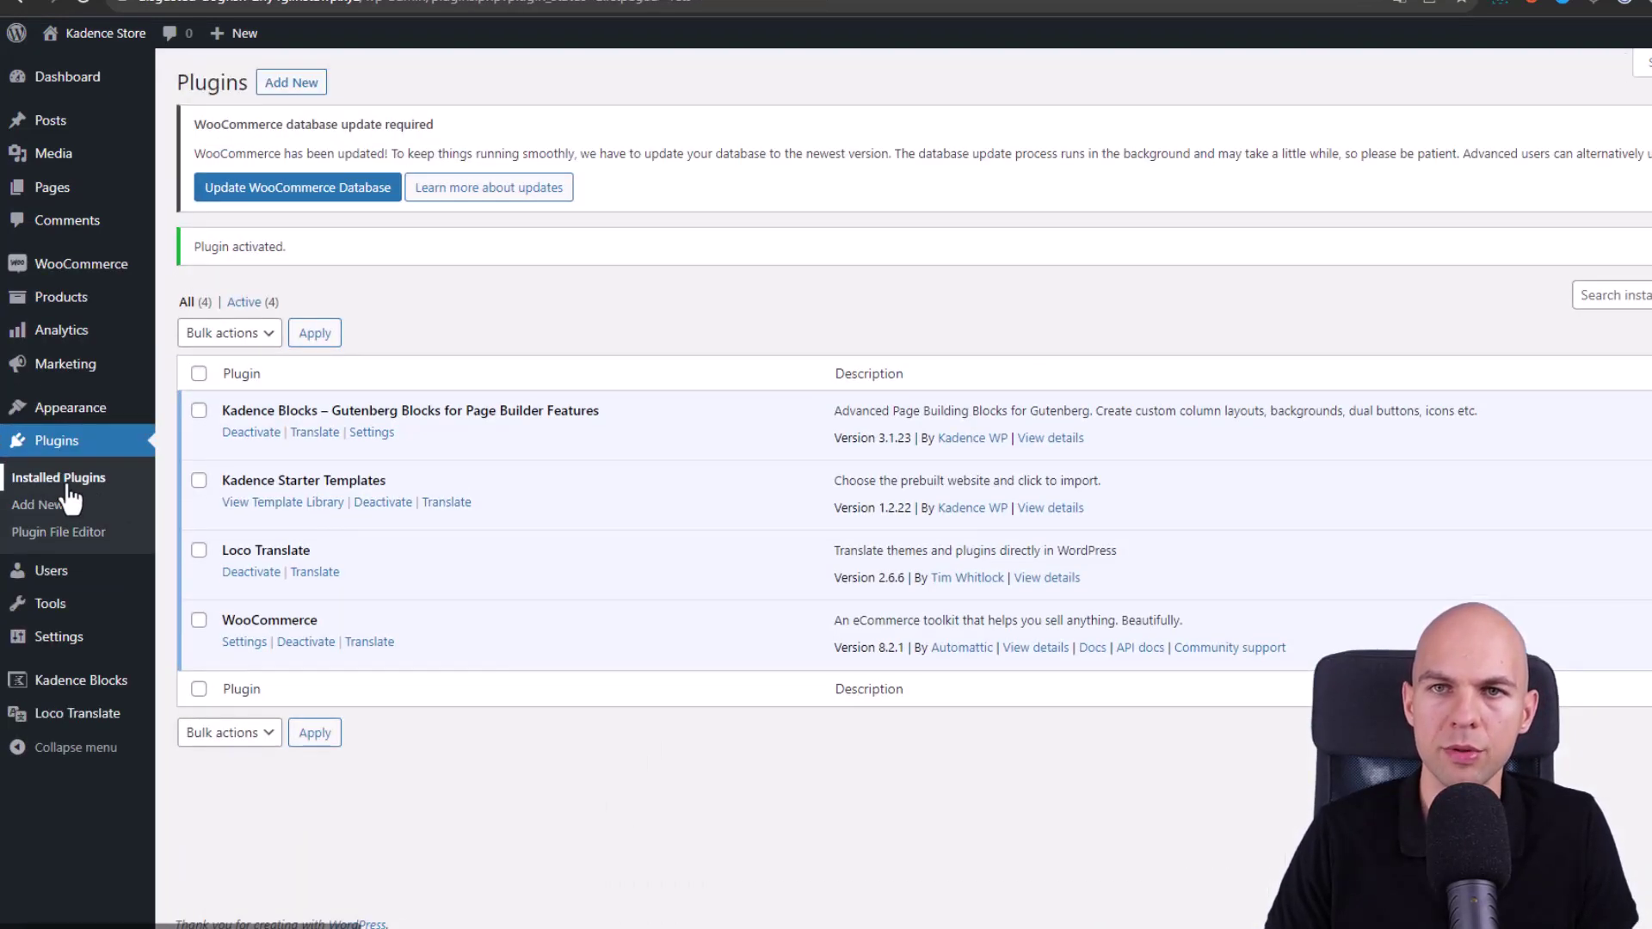
- Drag-select text on the Installed Plugins page, then clear the stray selection
drag(215, 638, 281, 686)
click(555, 714)
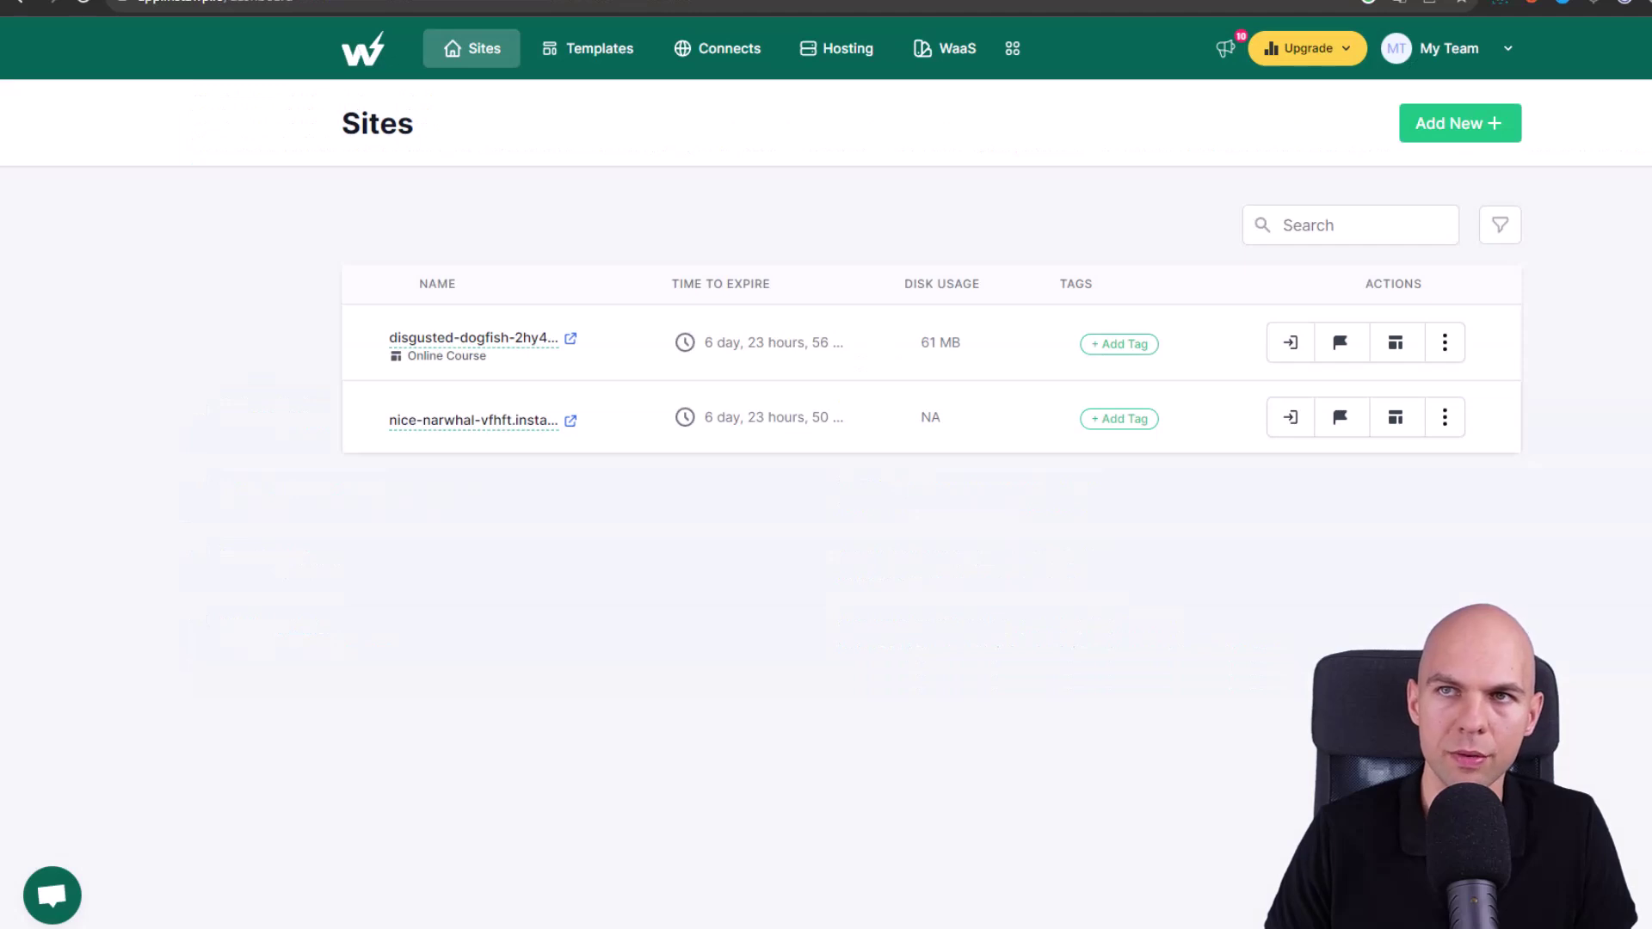
- Add a template from the disguised-dogfish site and save it as 'Strona startowa'
click(604, 54)
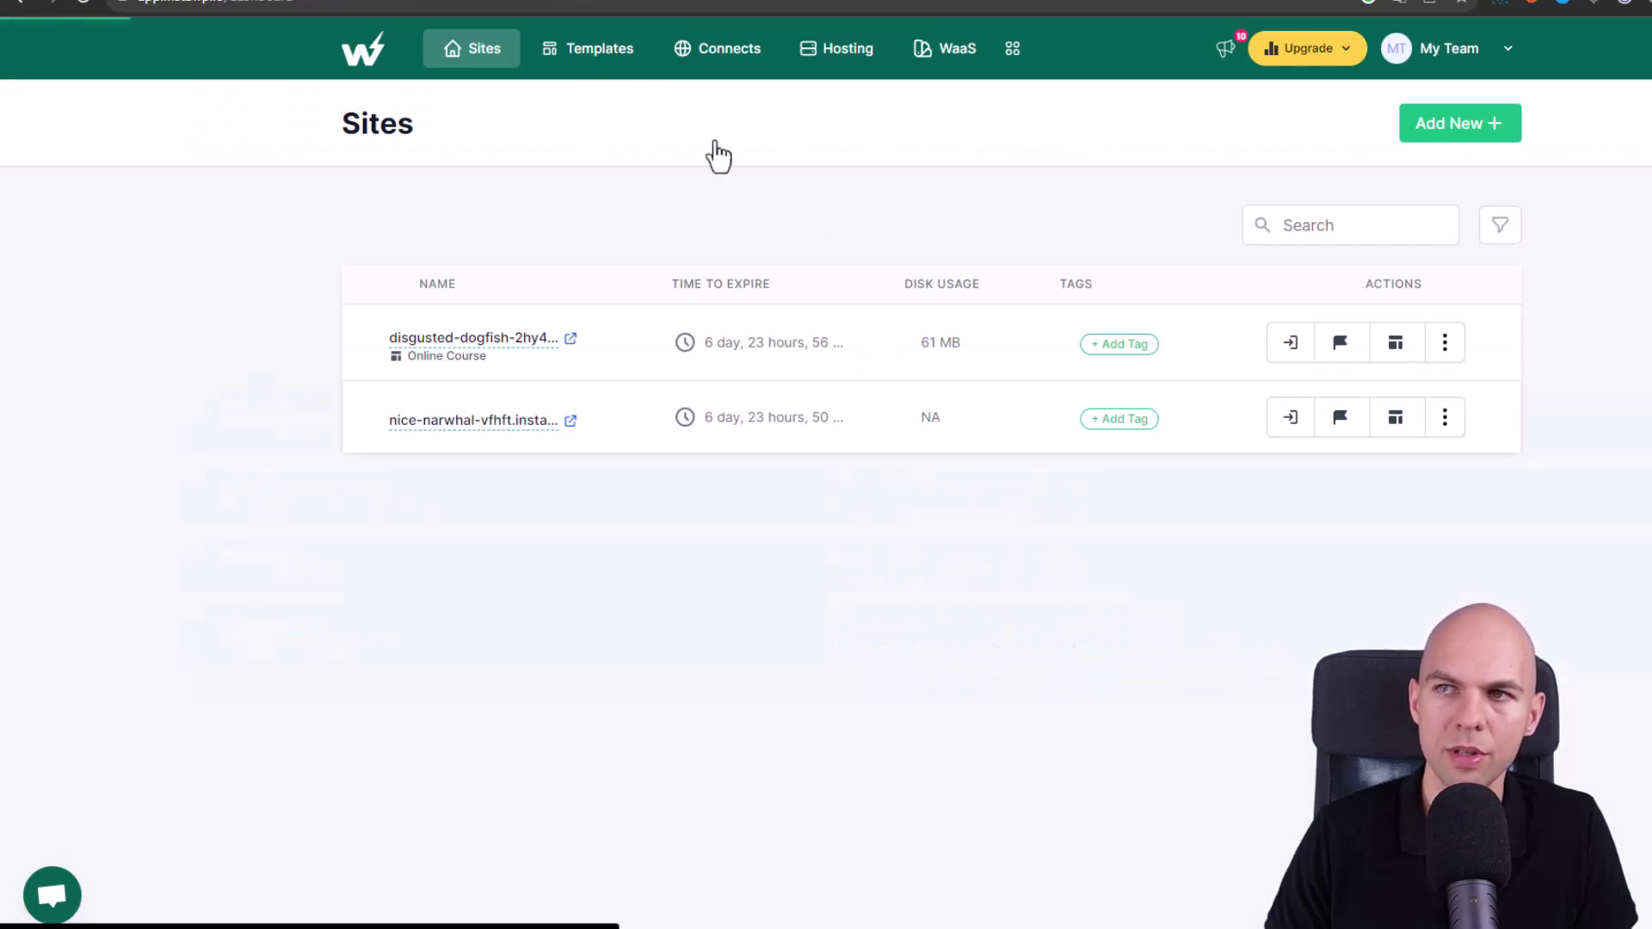
click(966, 370)
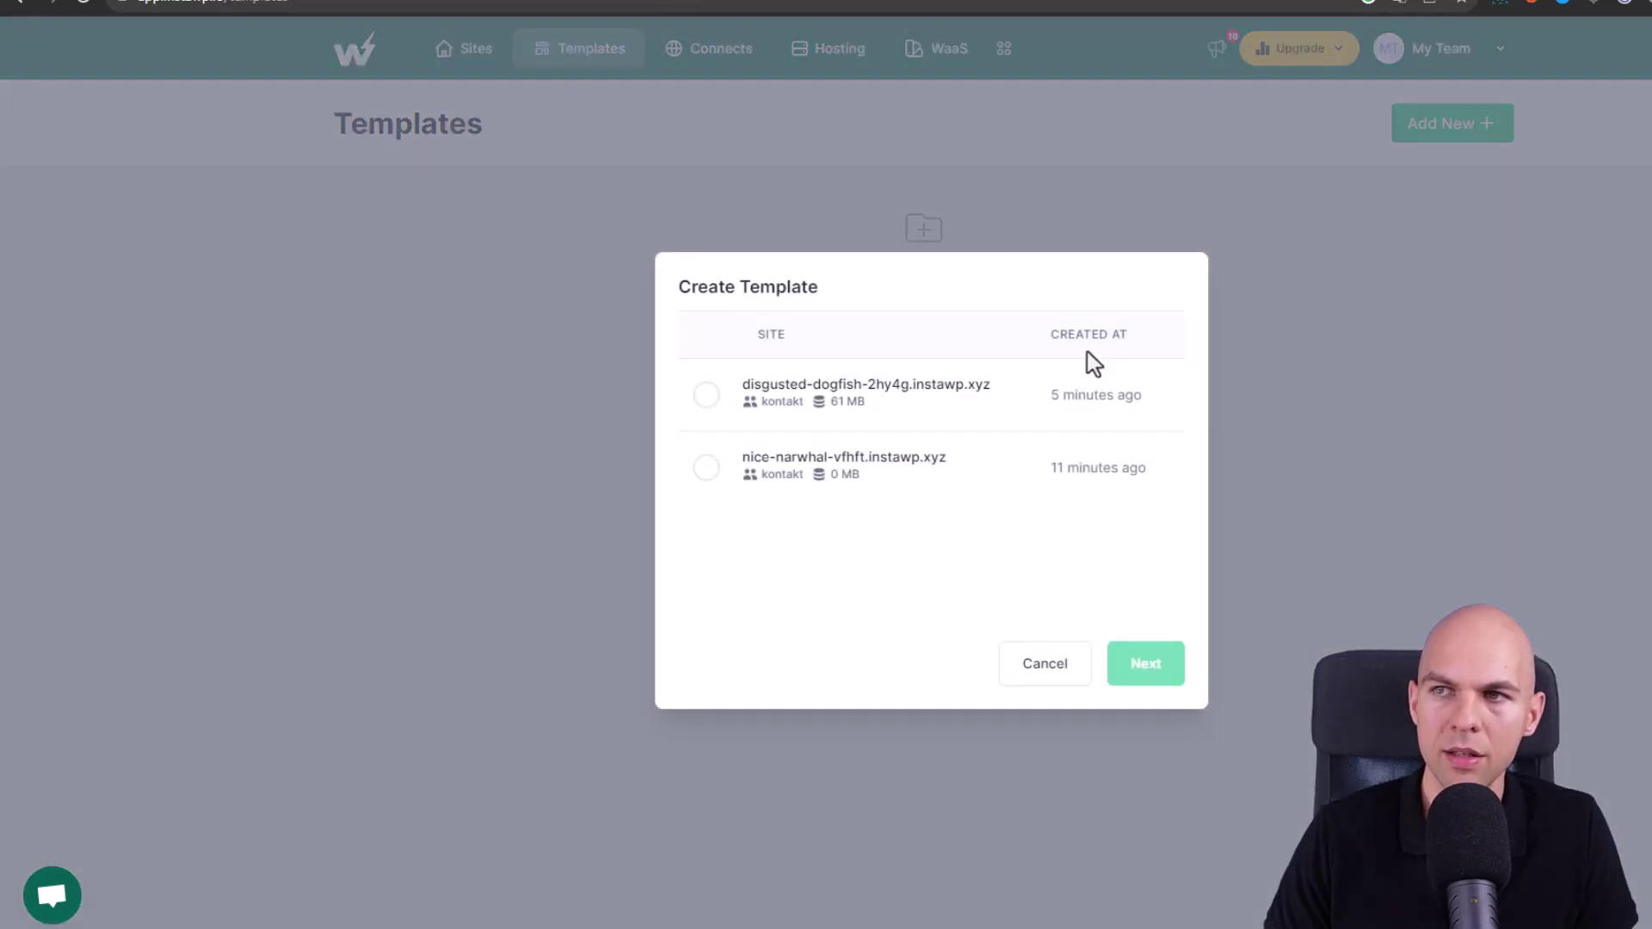
click(704, 397)
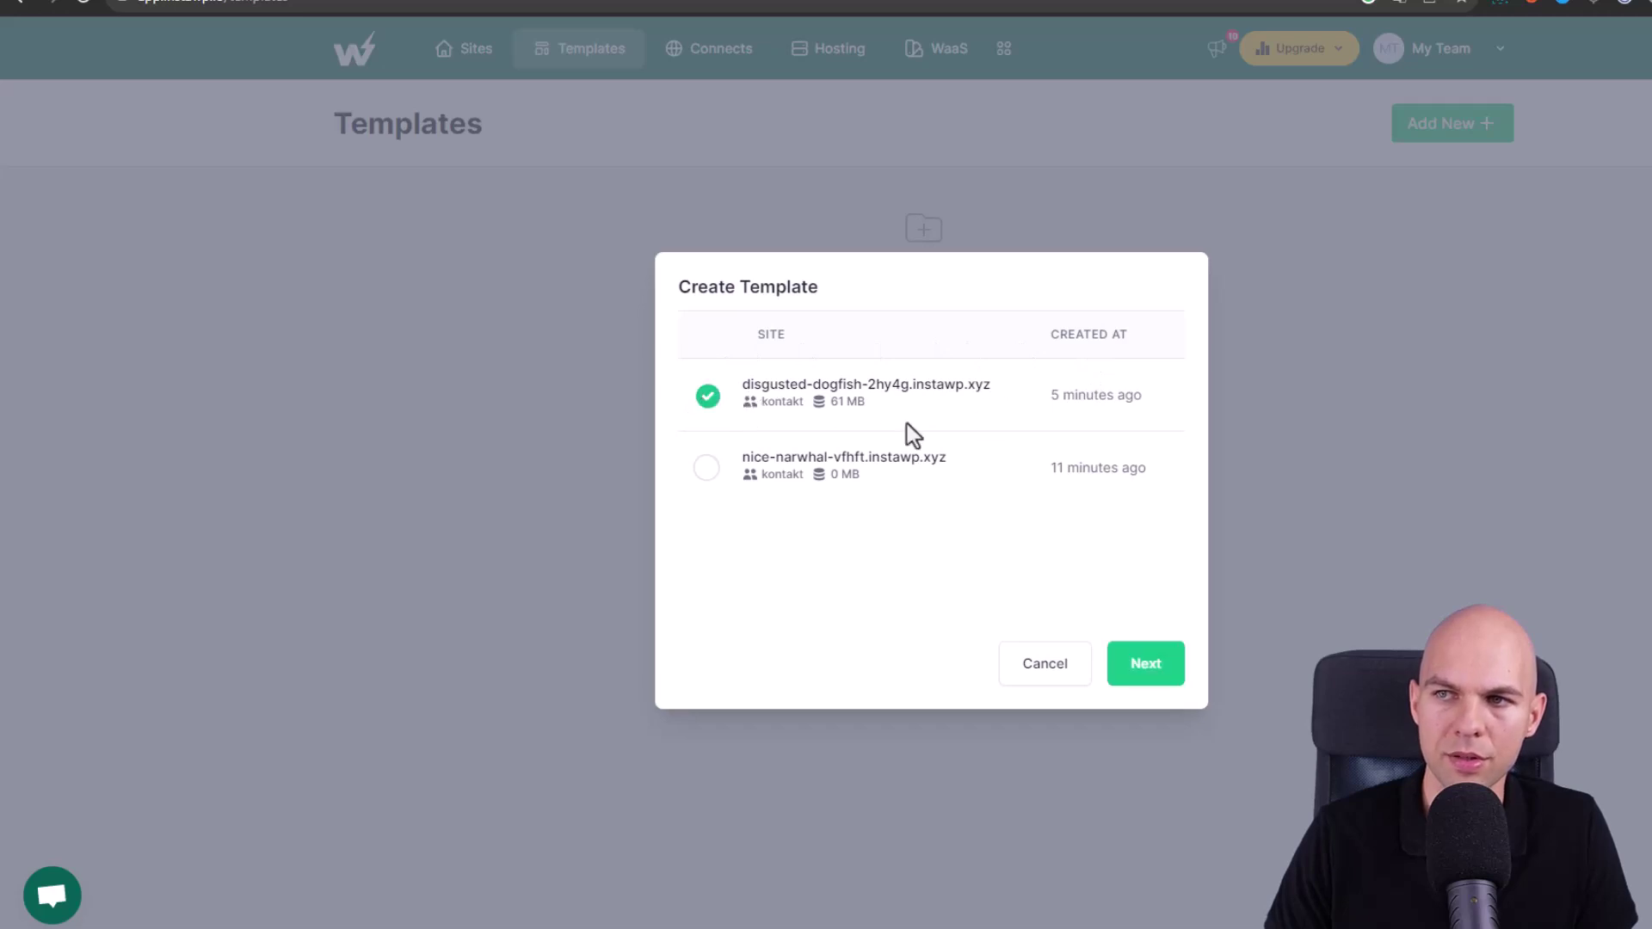
click(1147, 673)
click(824, 353)
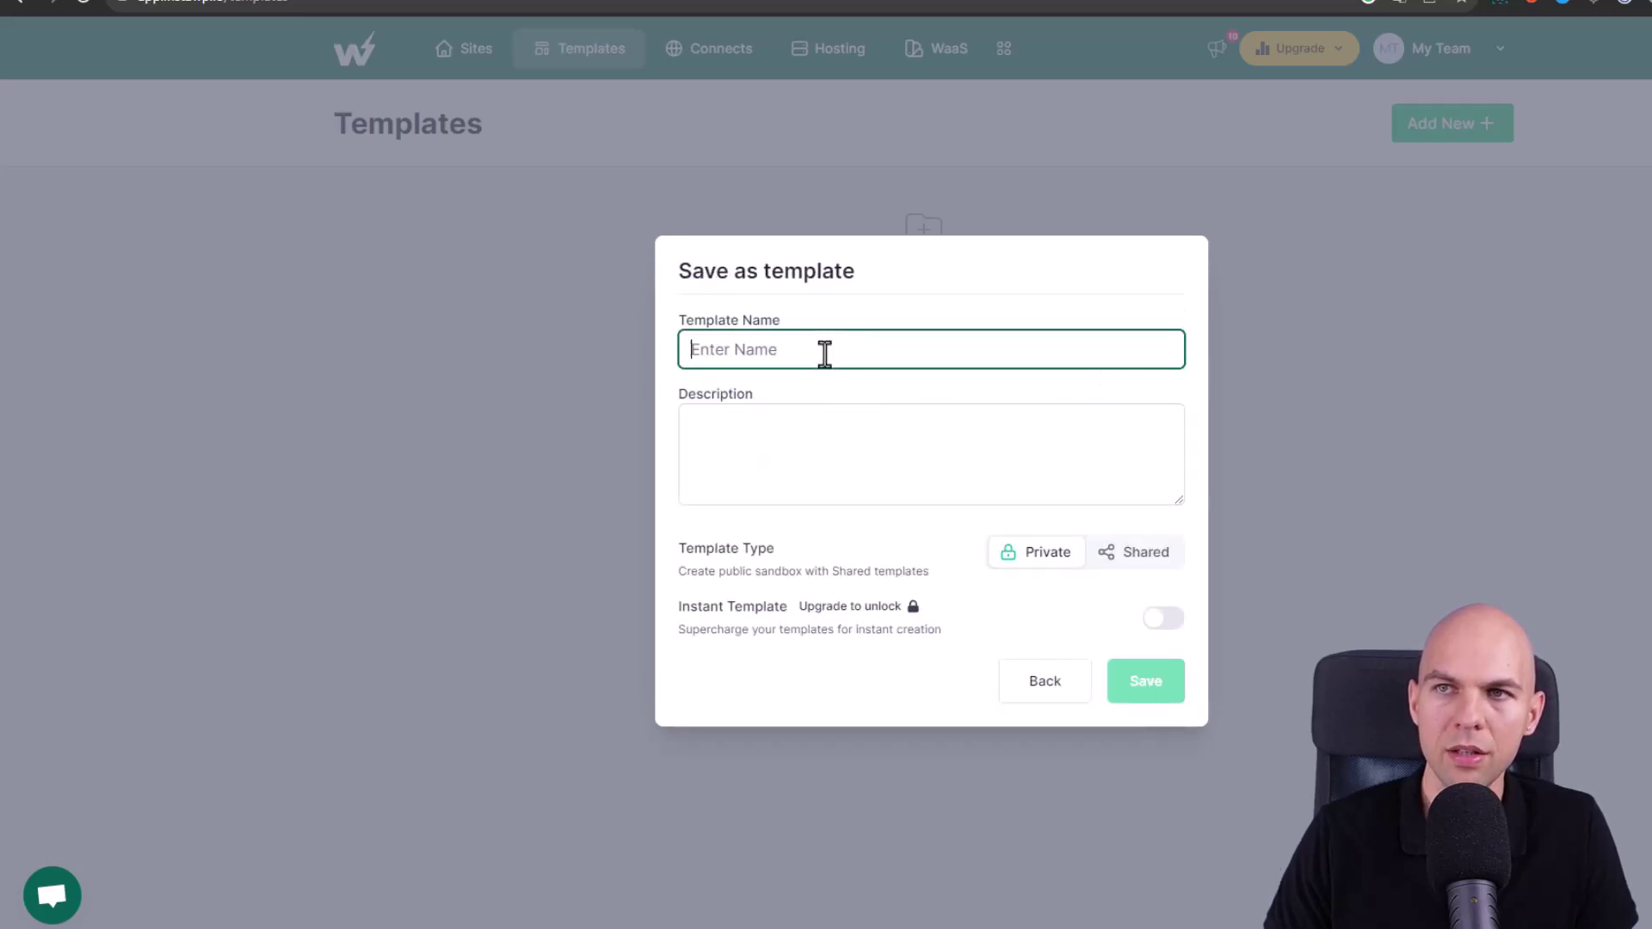
text(Strona startowa)
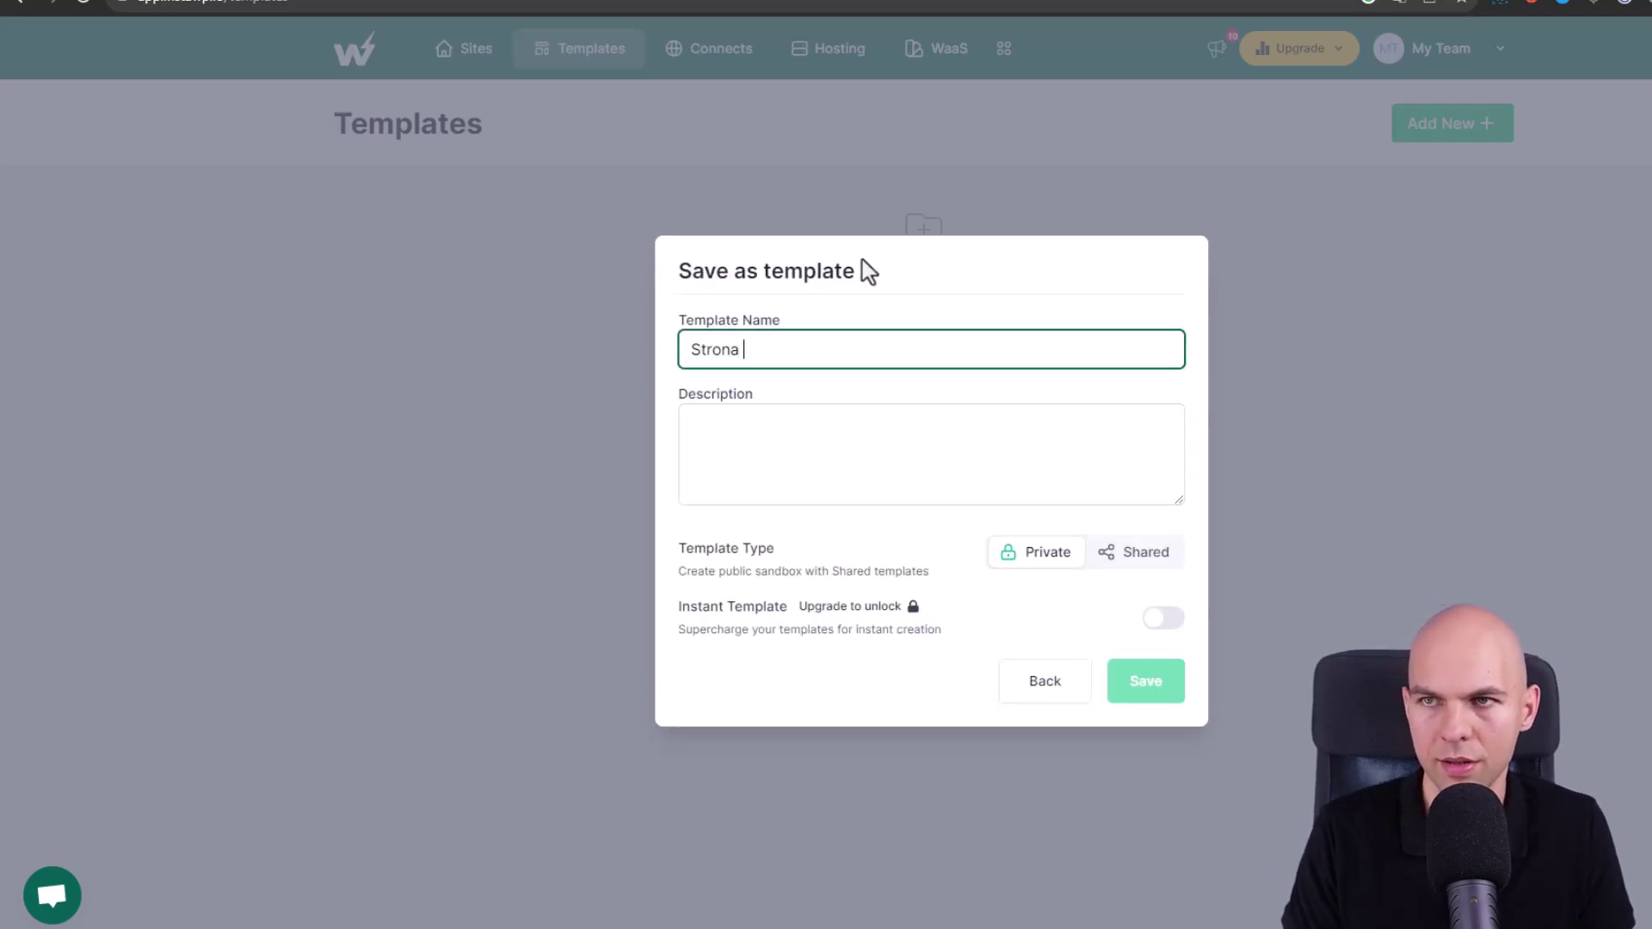
click(1172, 681)
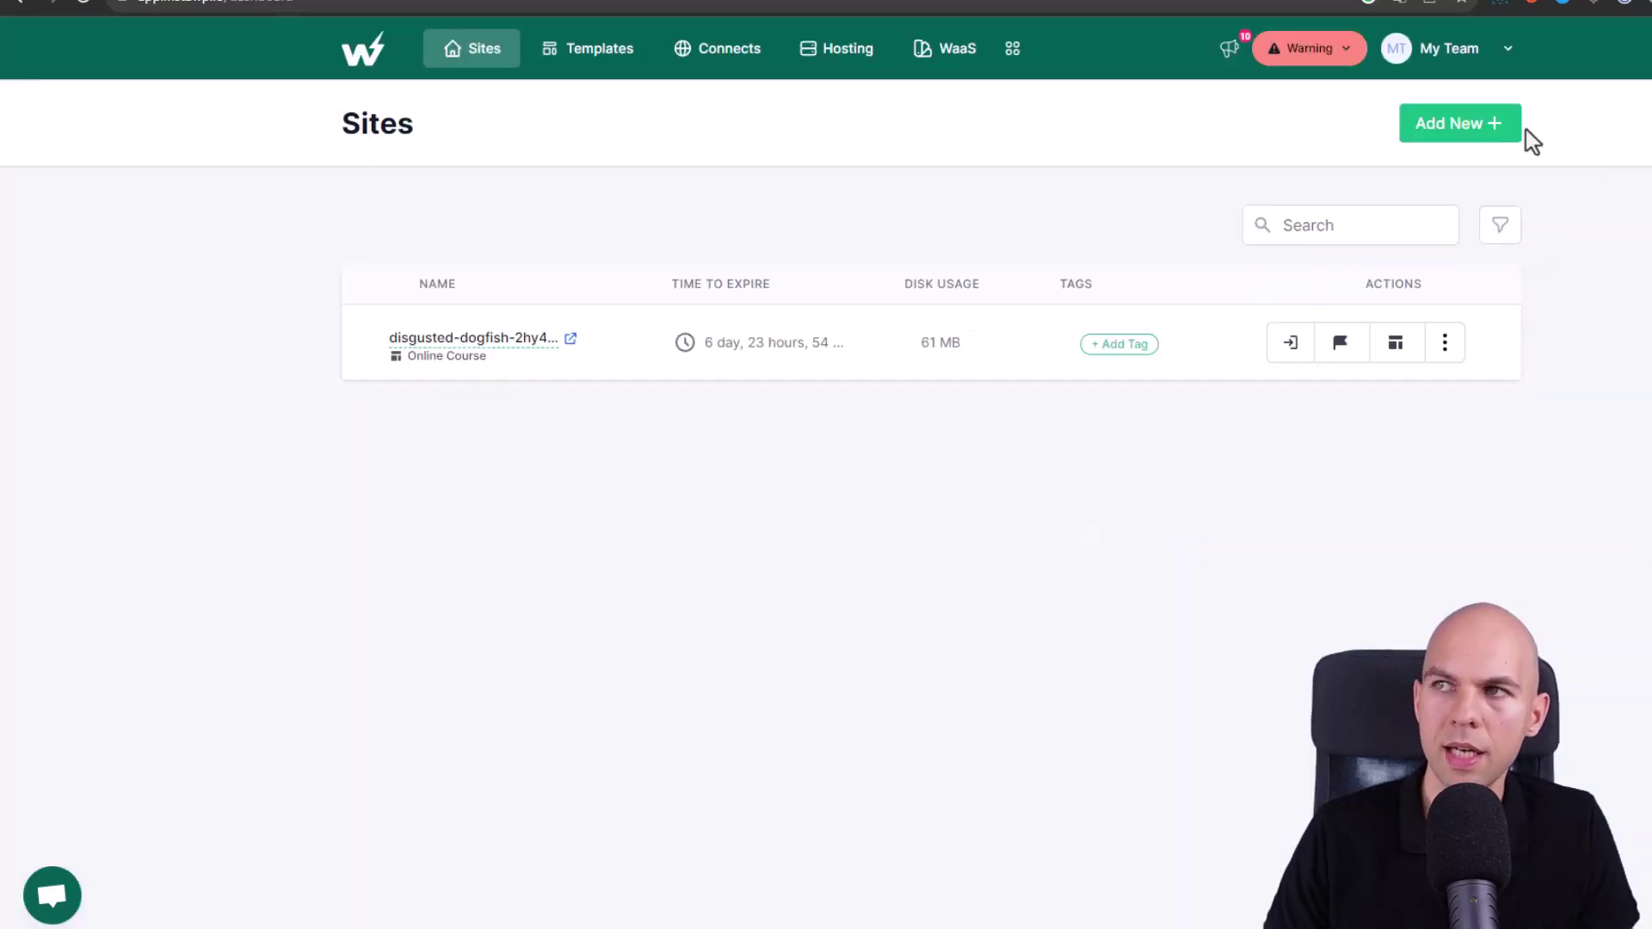
- Begin a new site and pick the Strona startowa card under From Template
click(1473, 138)
click(911, 225)
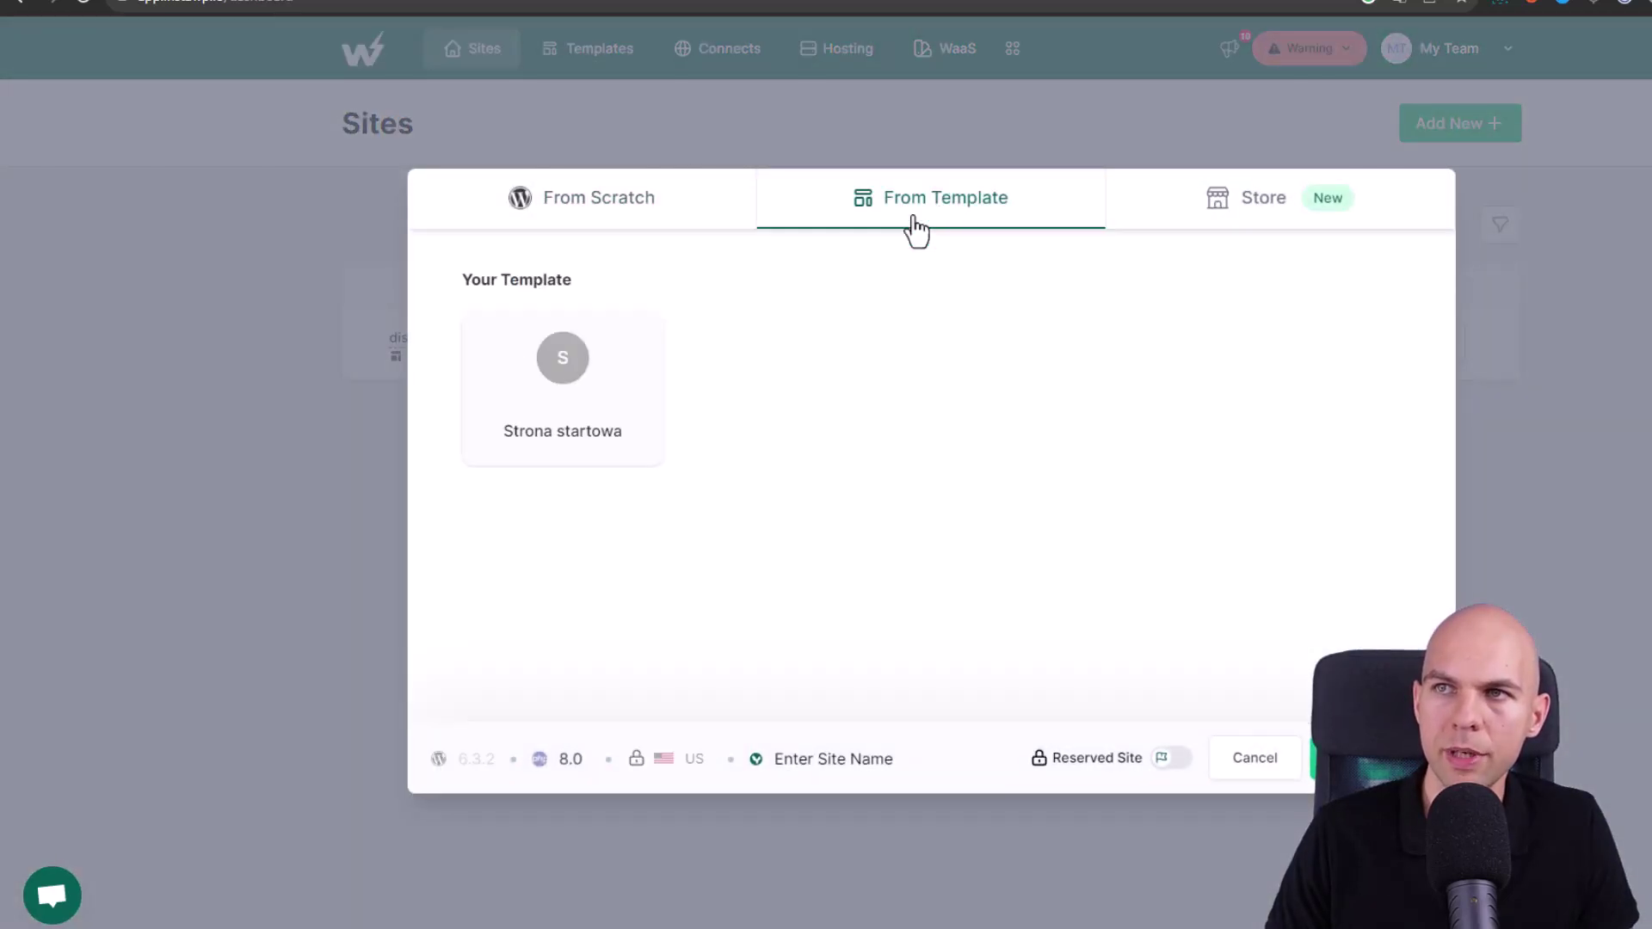
click(560, 376)
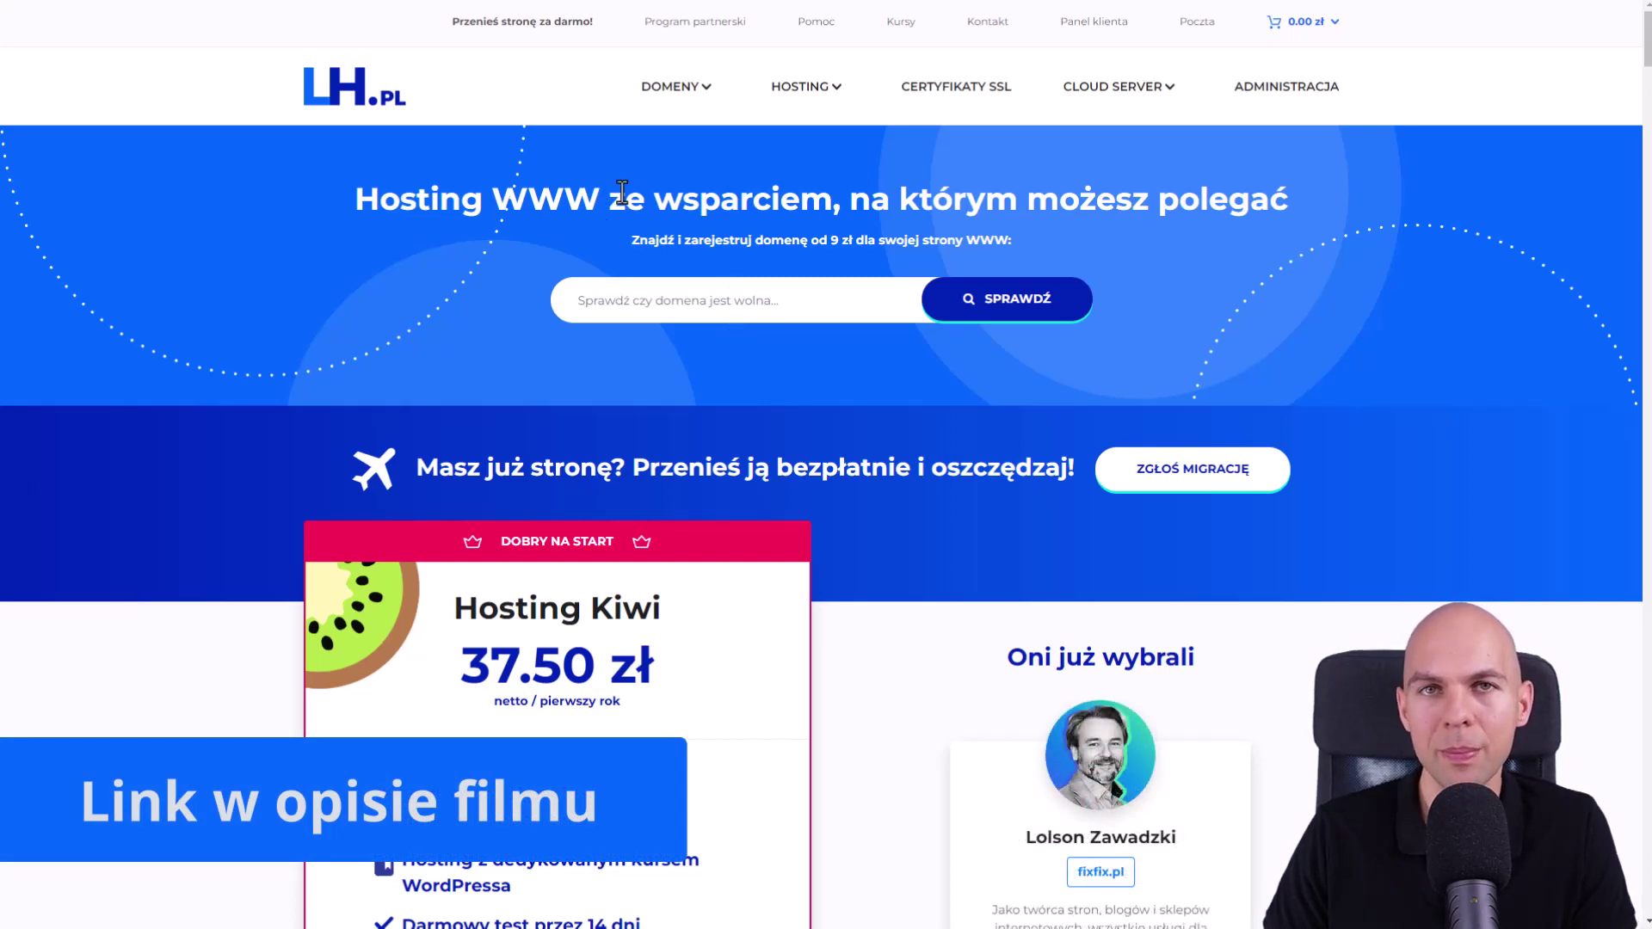
- Open LH.pl's web hosting packages, show gross prices, and choose the Kiwi package
click(802, 91)
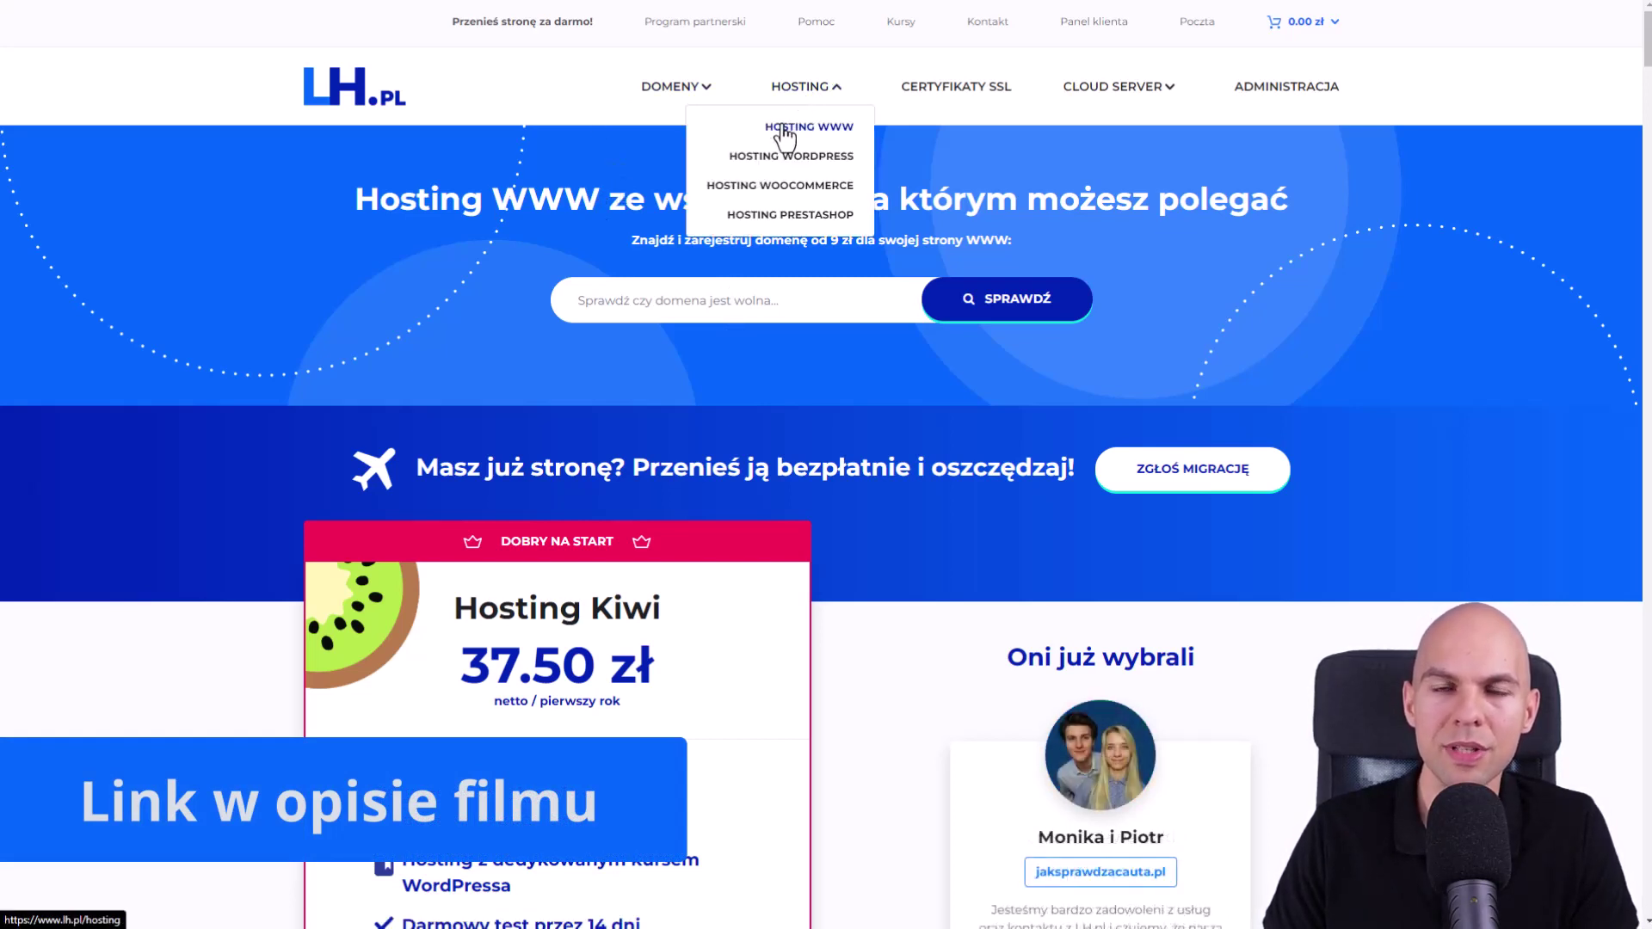
click(854, 135)
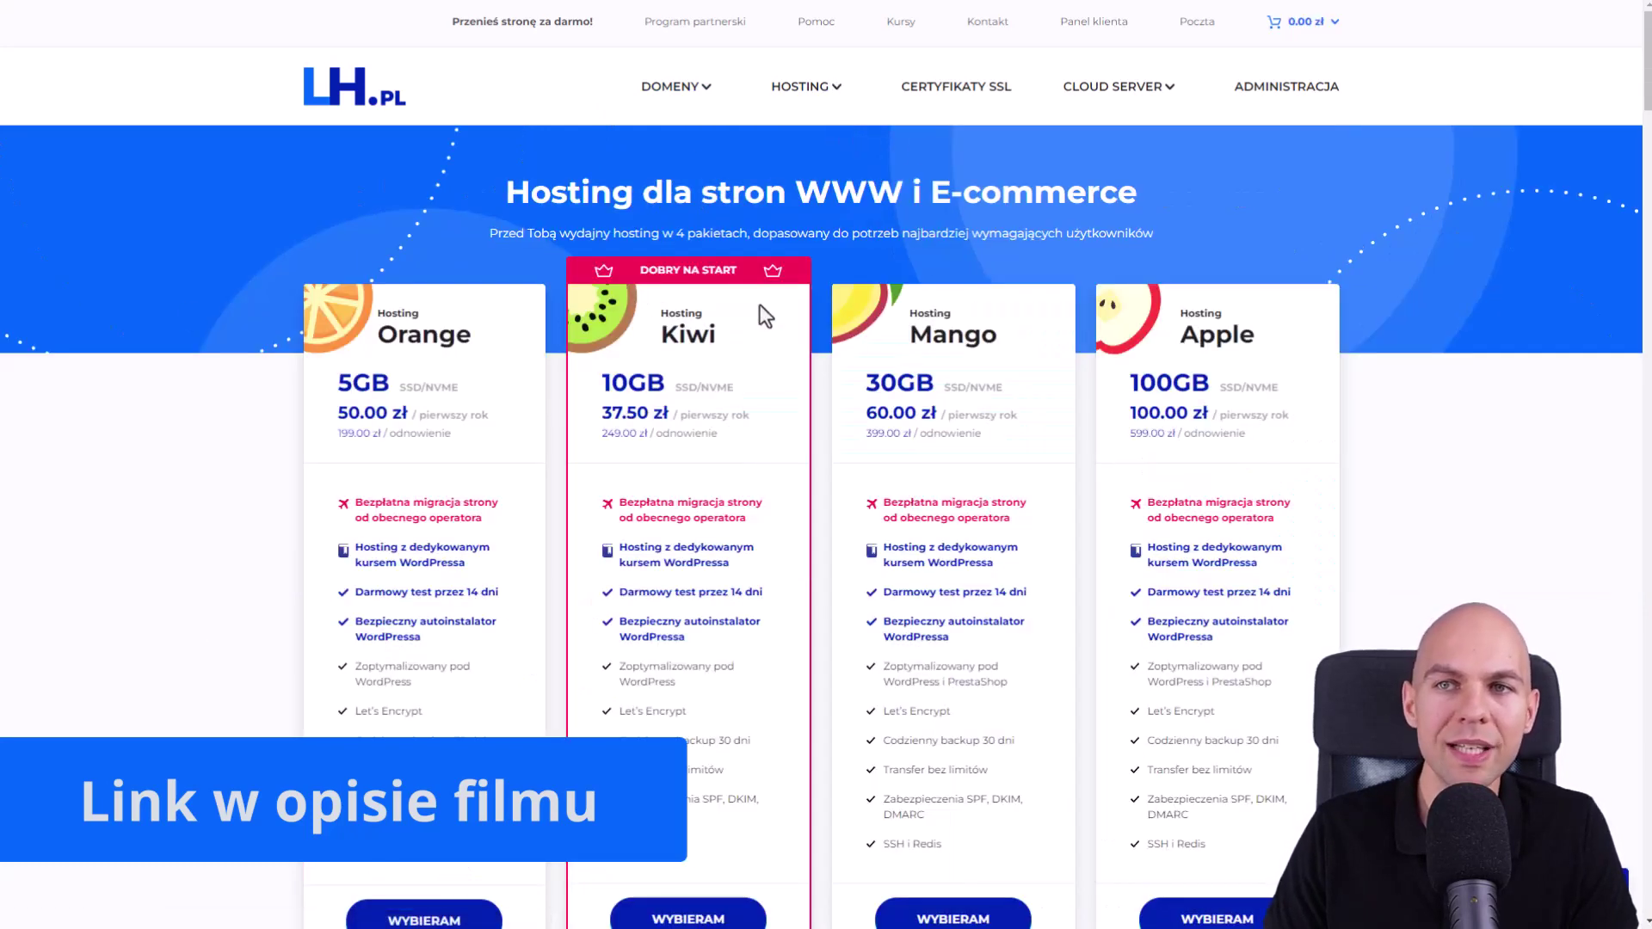
scroll(774, 316, down, 2)
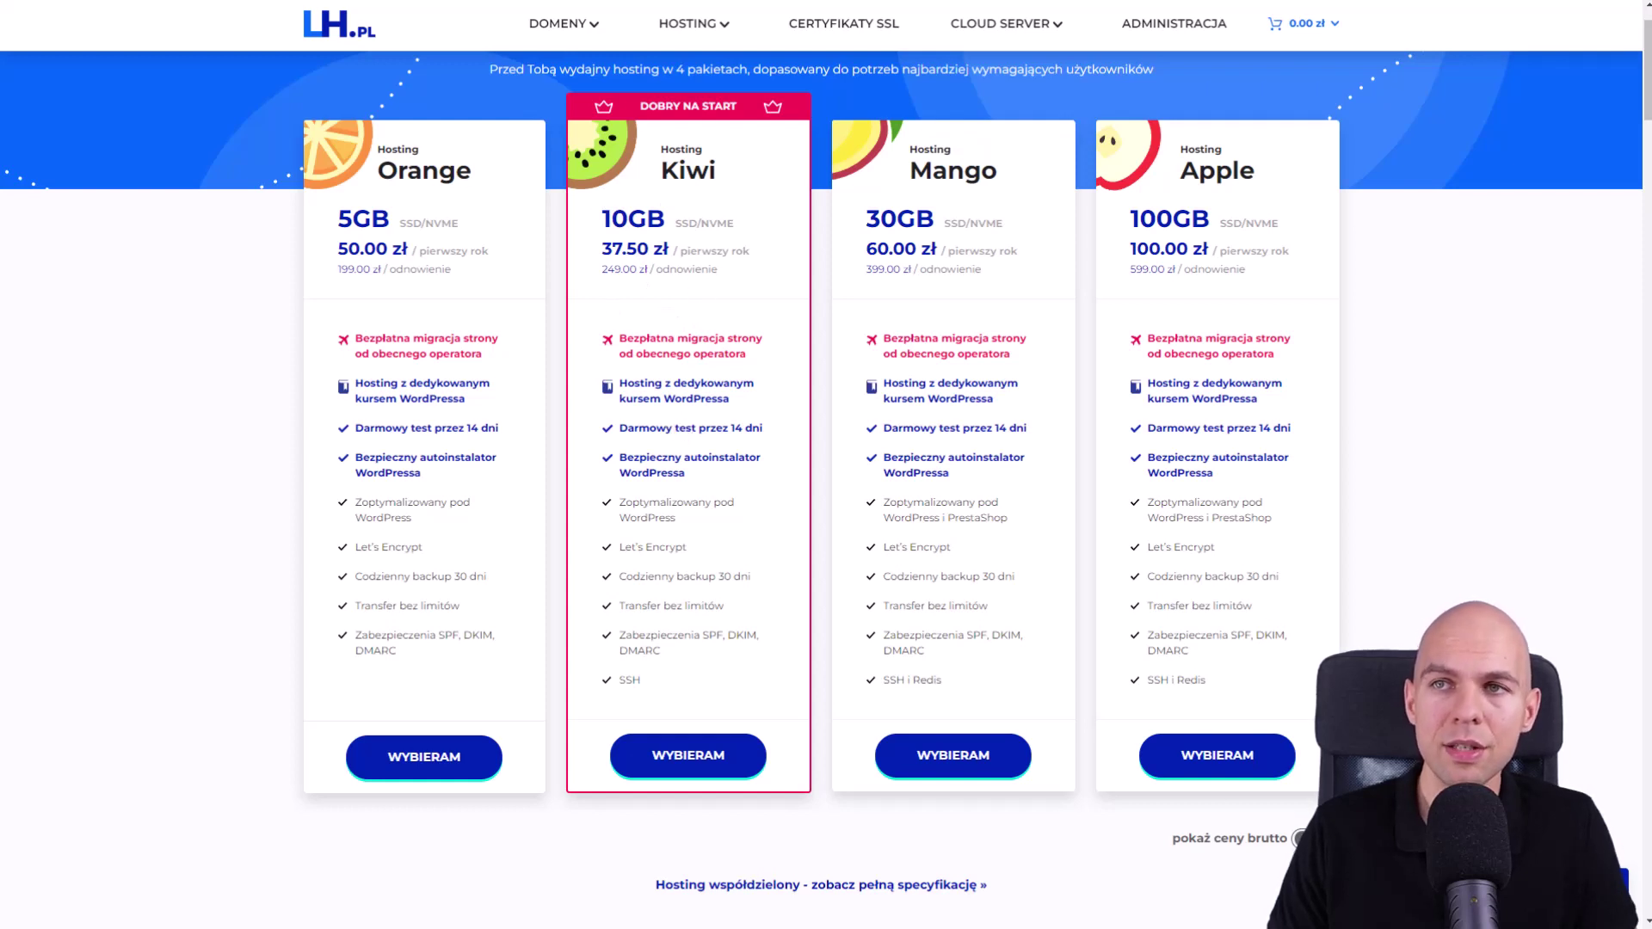
click(1301, 838)
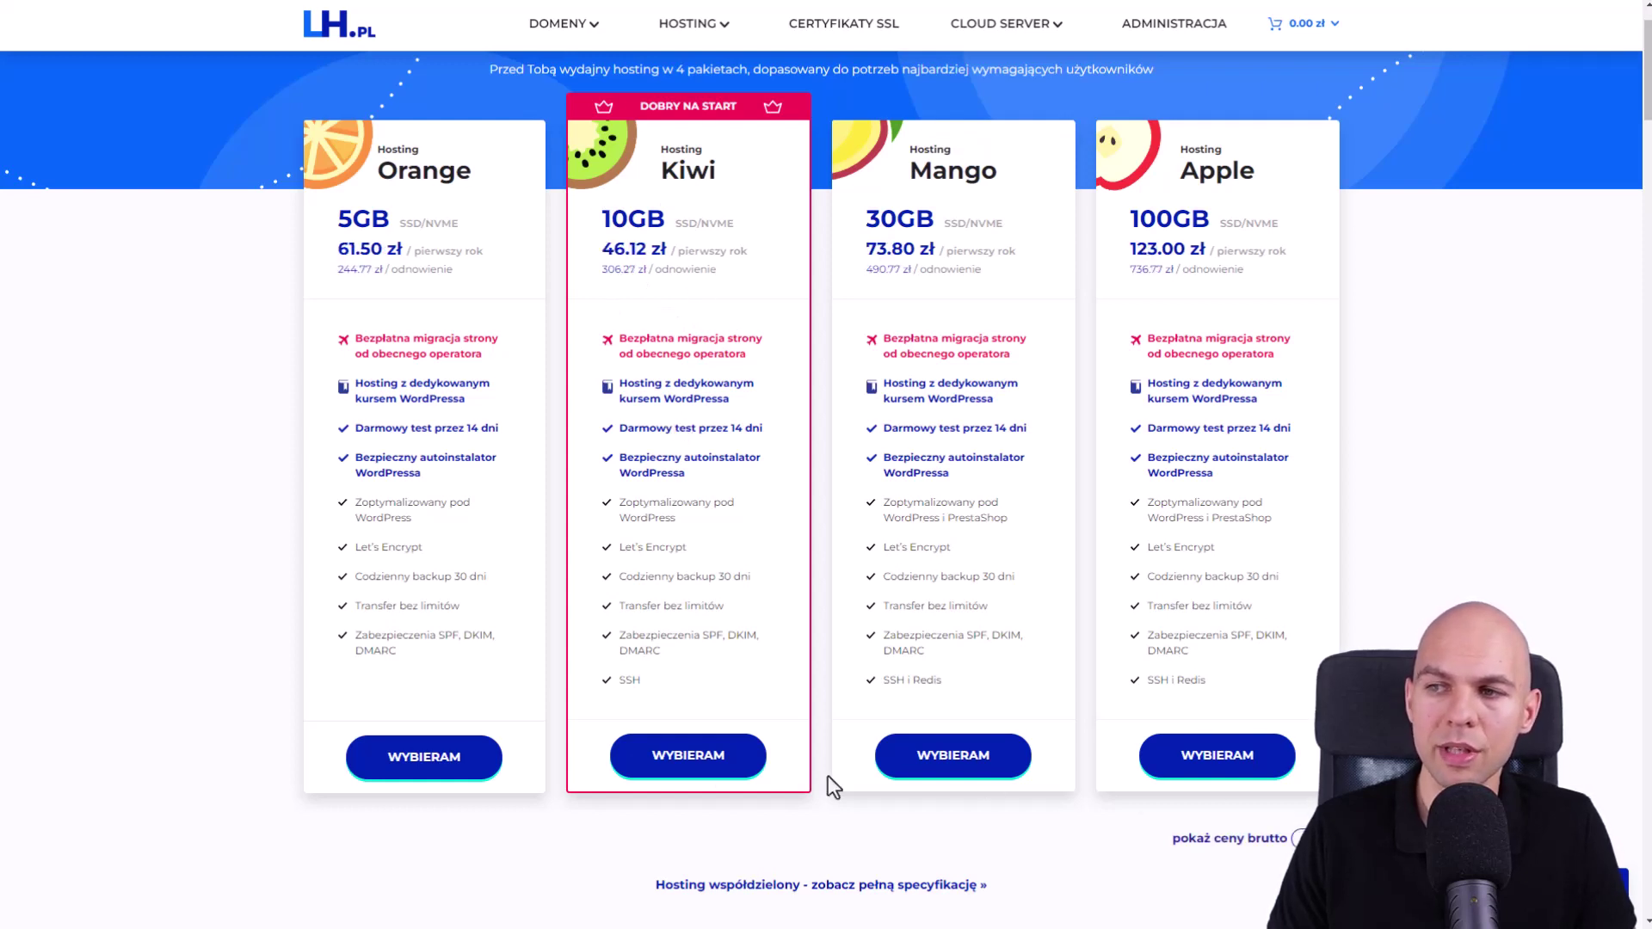
click(723, 779)
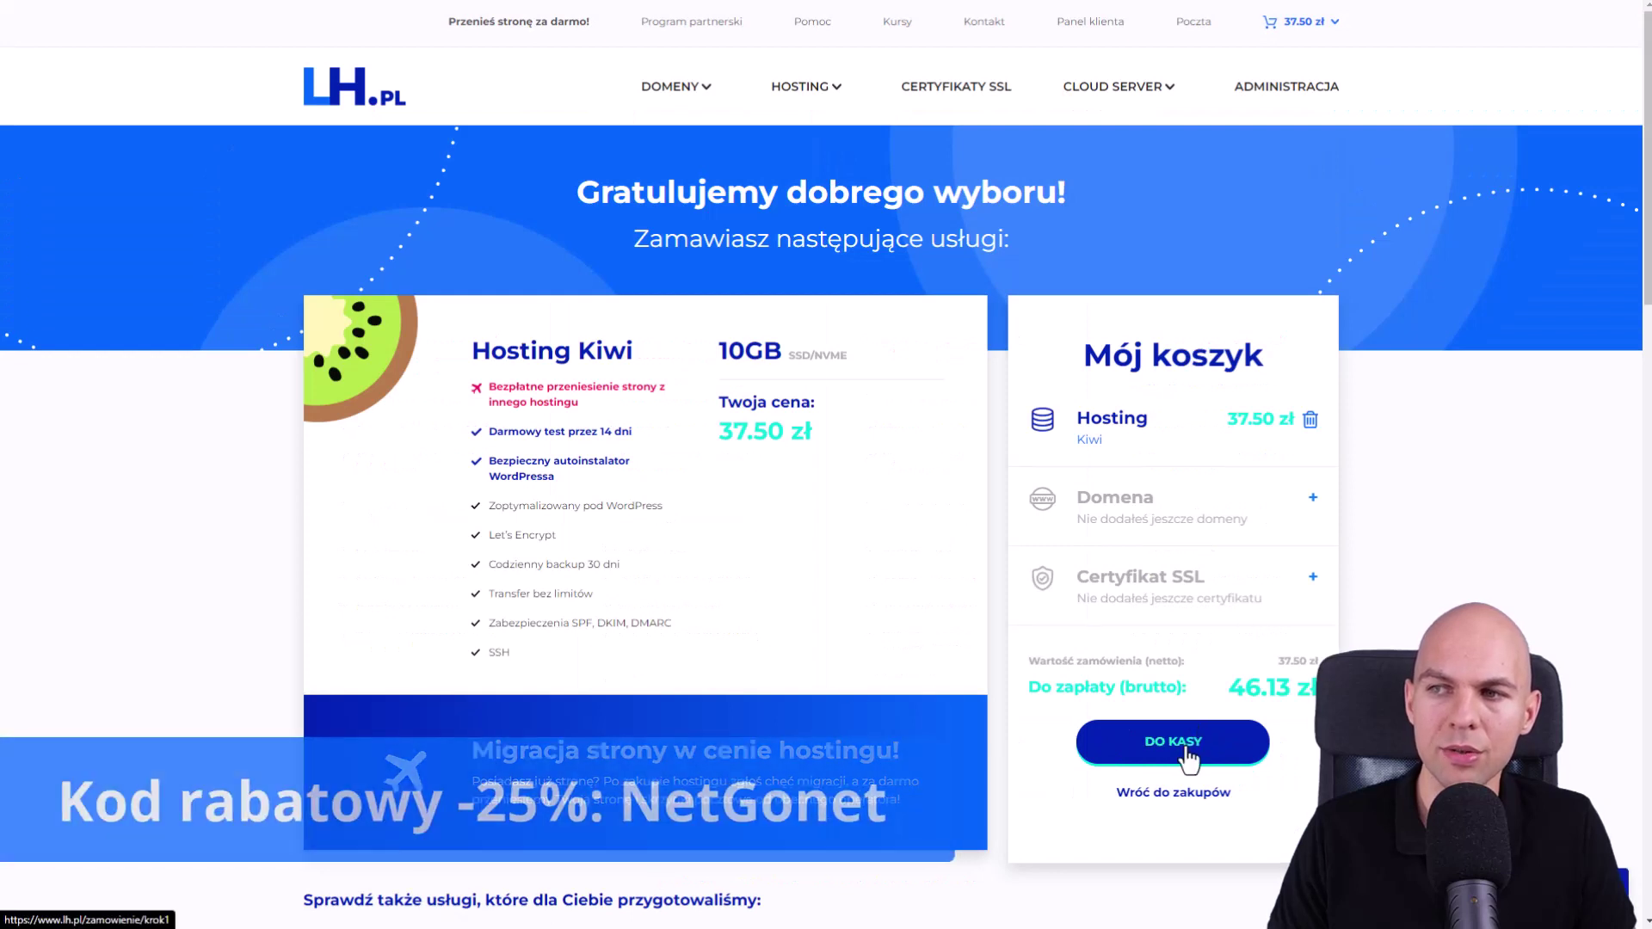
- Go to the cart and apply the discount code to the Kiwi hosting order
click(1187, 759)
click(544, 574)
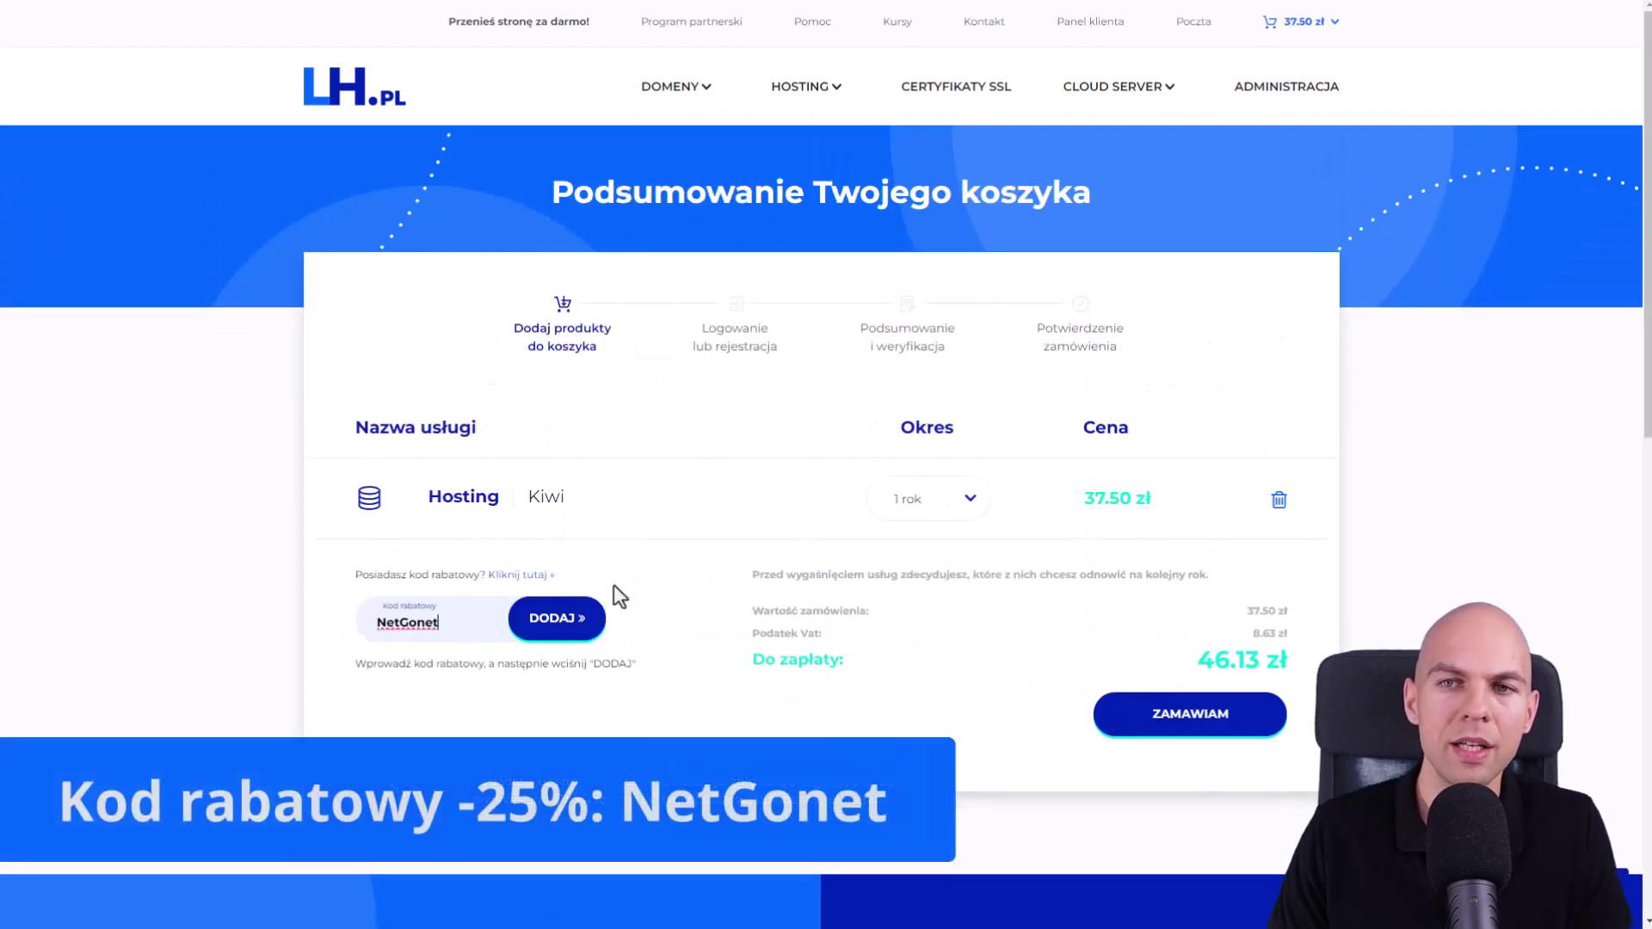
click(555, 635)
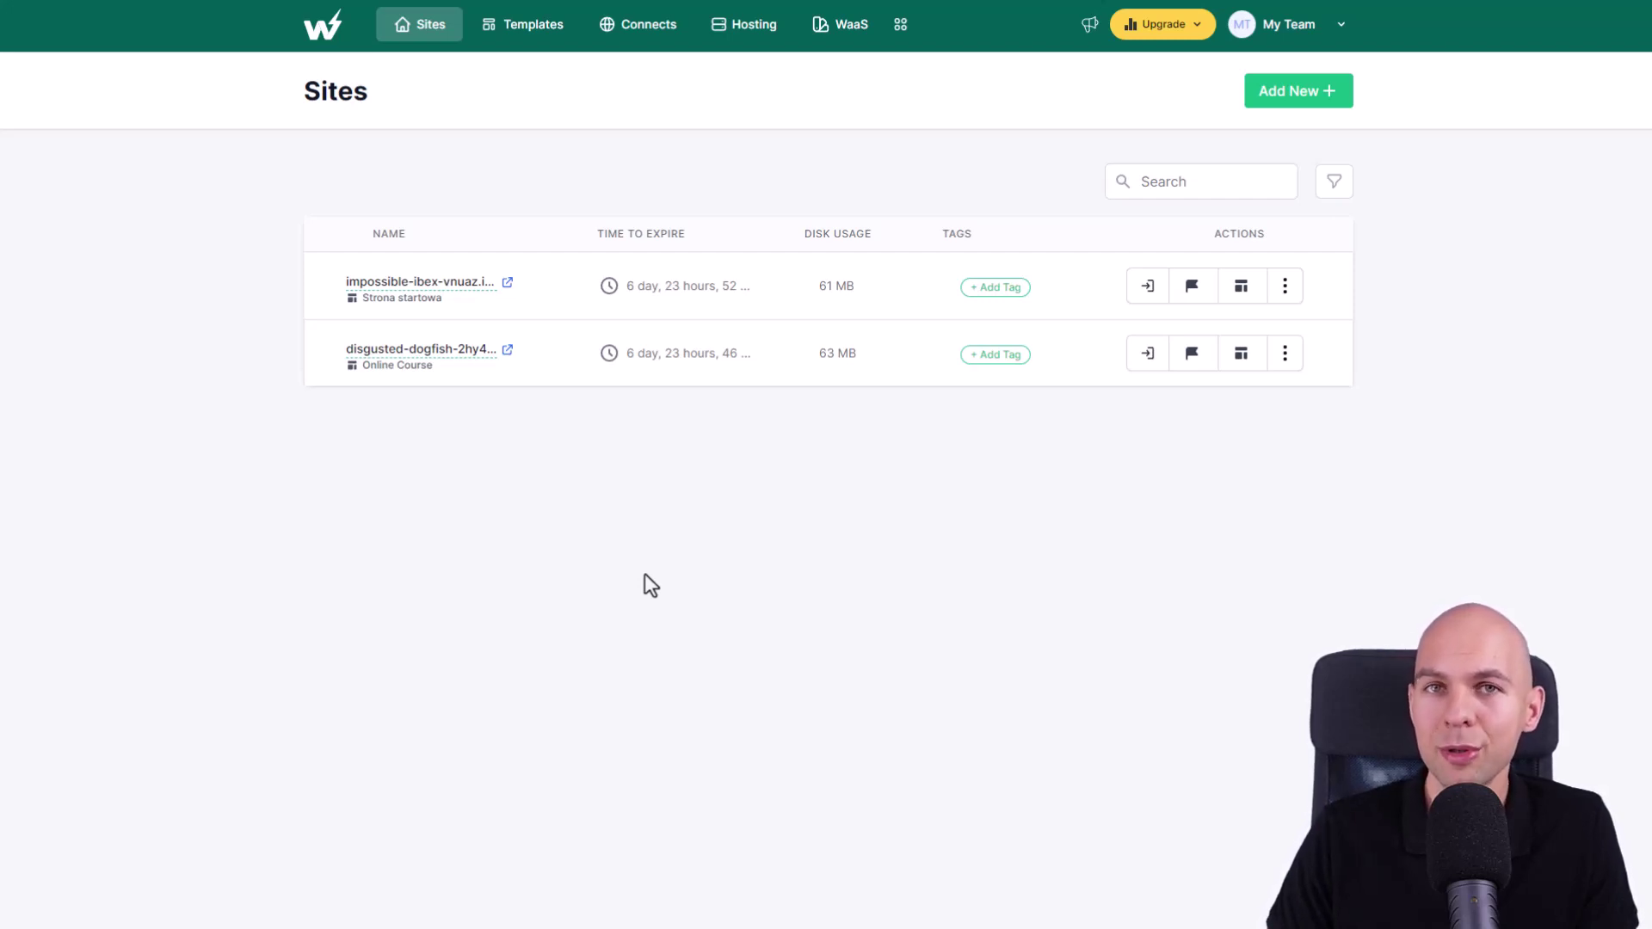
- Switch on 'I want to join the beta program' for the InstaWP account
click(1286, 297)
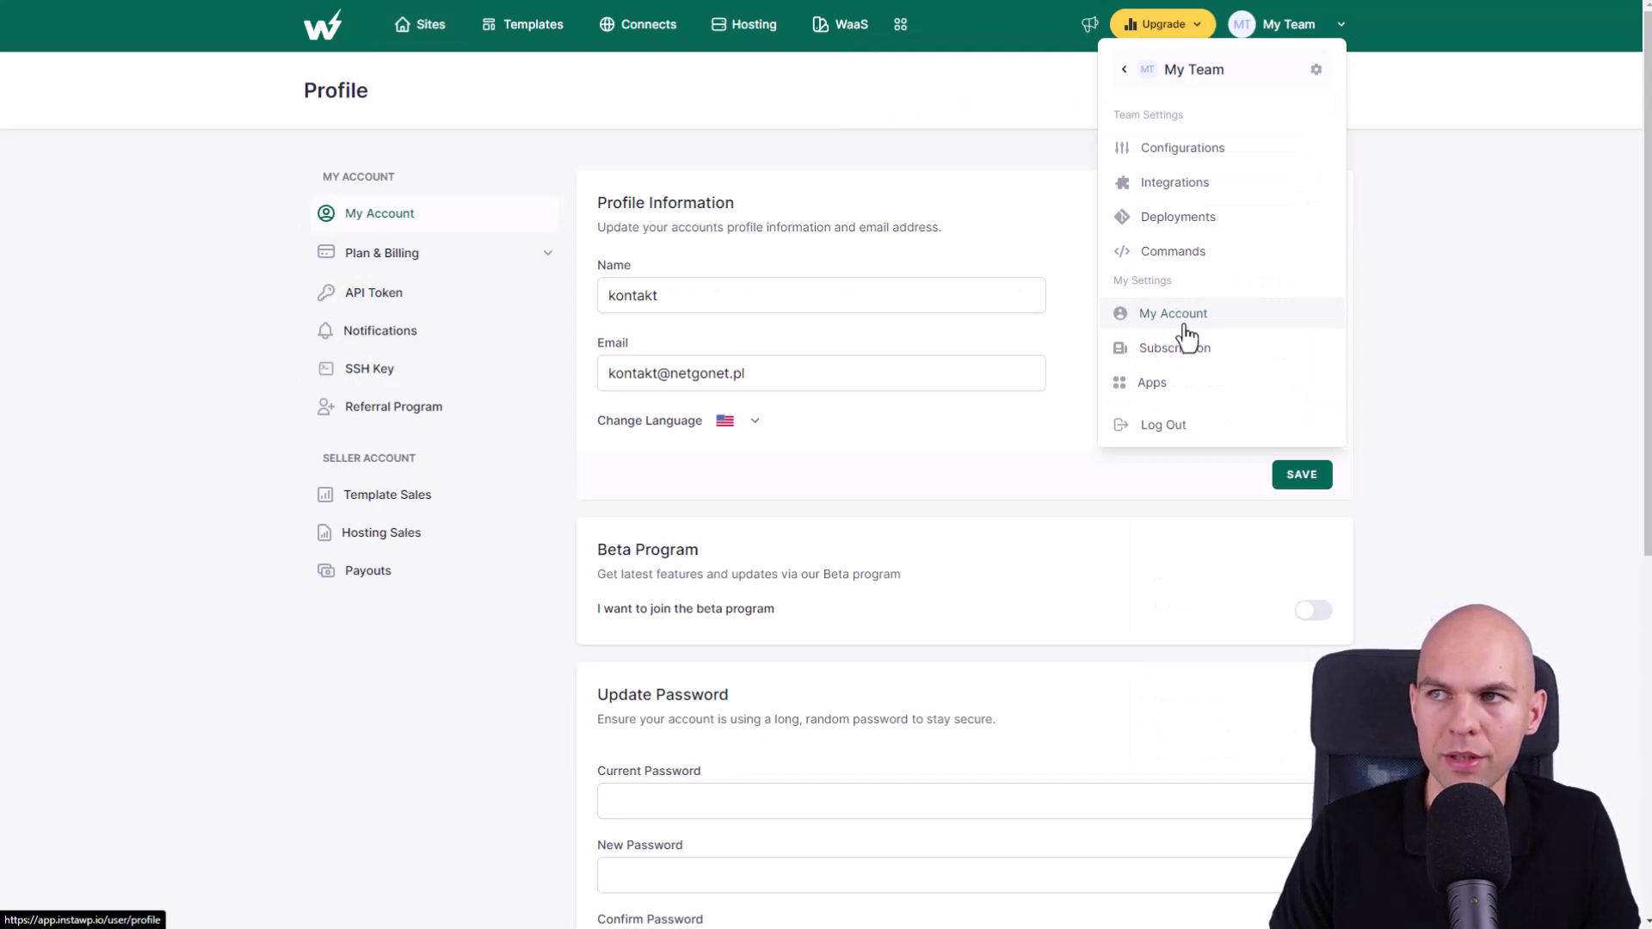
click(1311, 626)
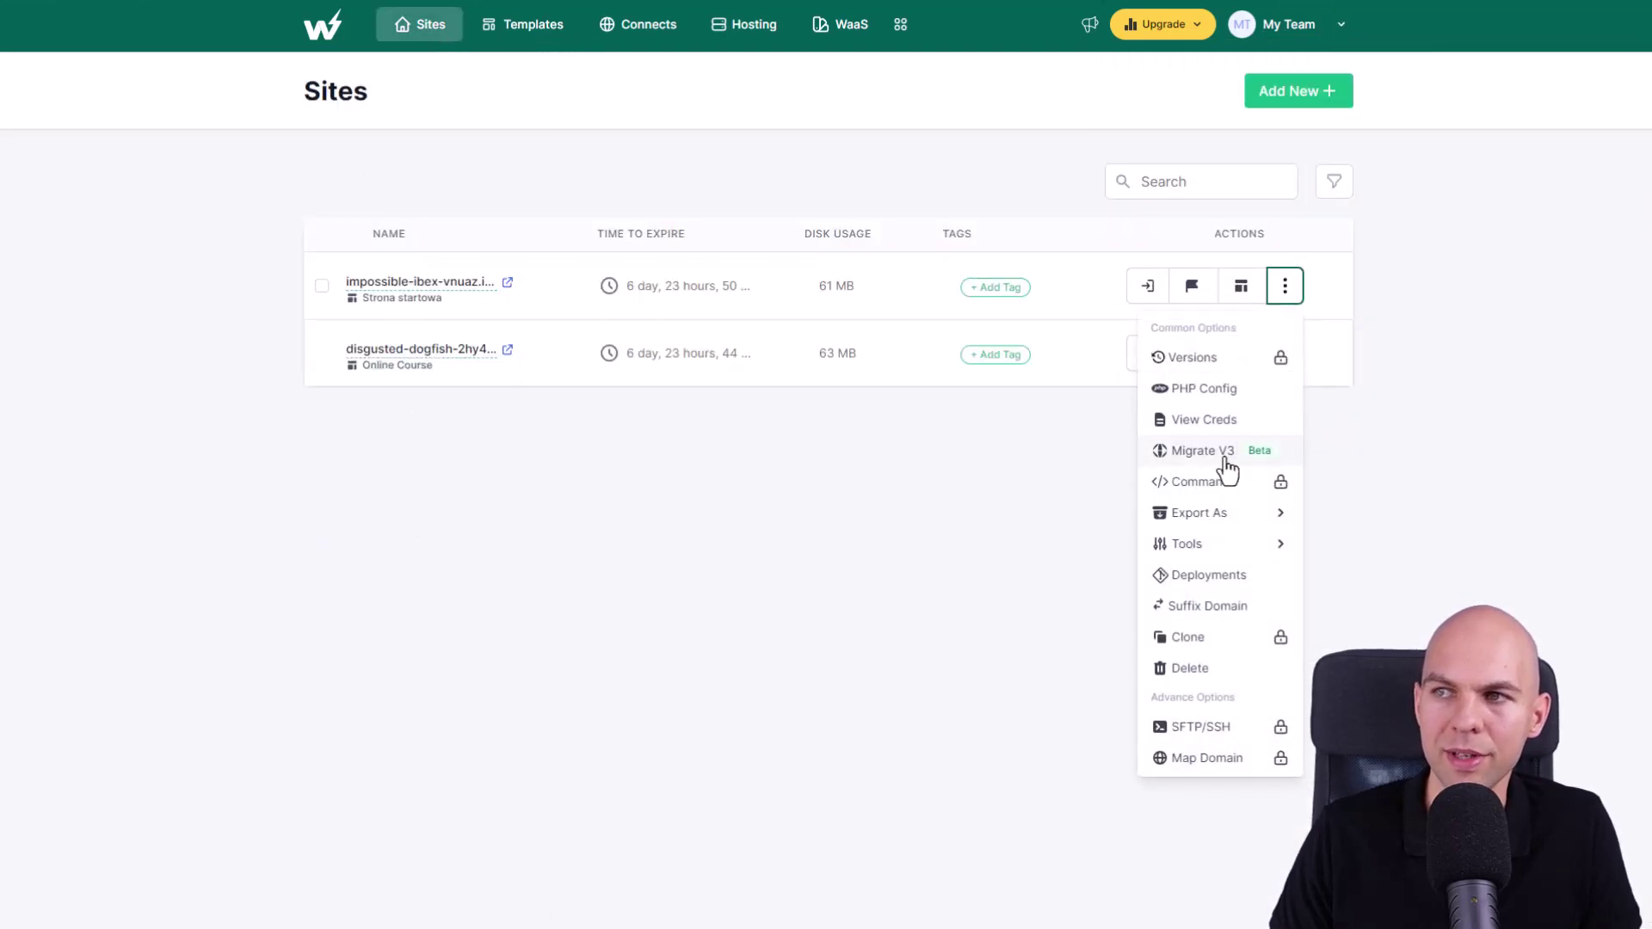
- Paste stronawdzien.pl into the Existing live site URL field and connect it
click(1225, 456)
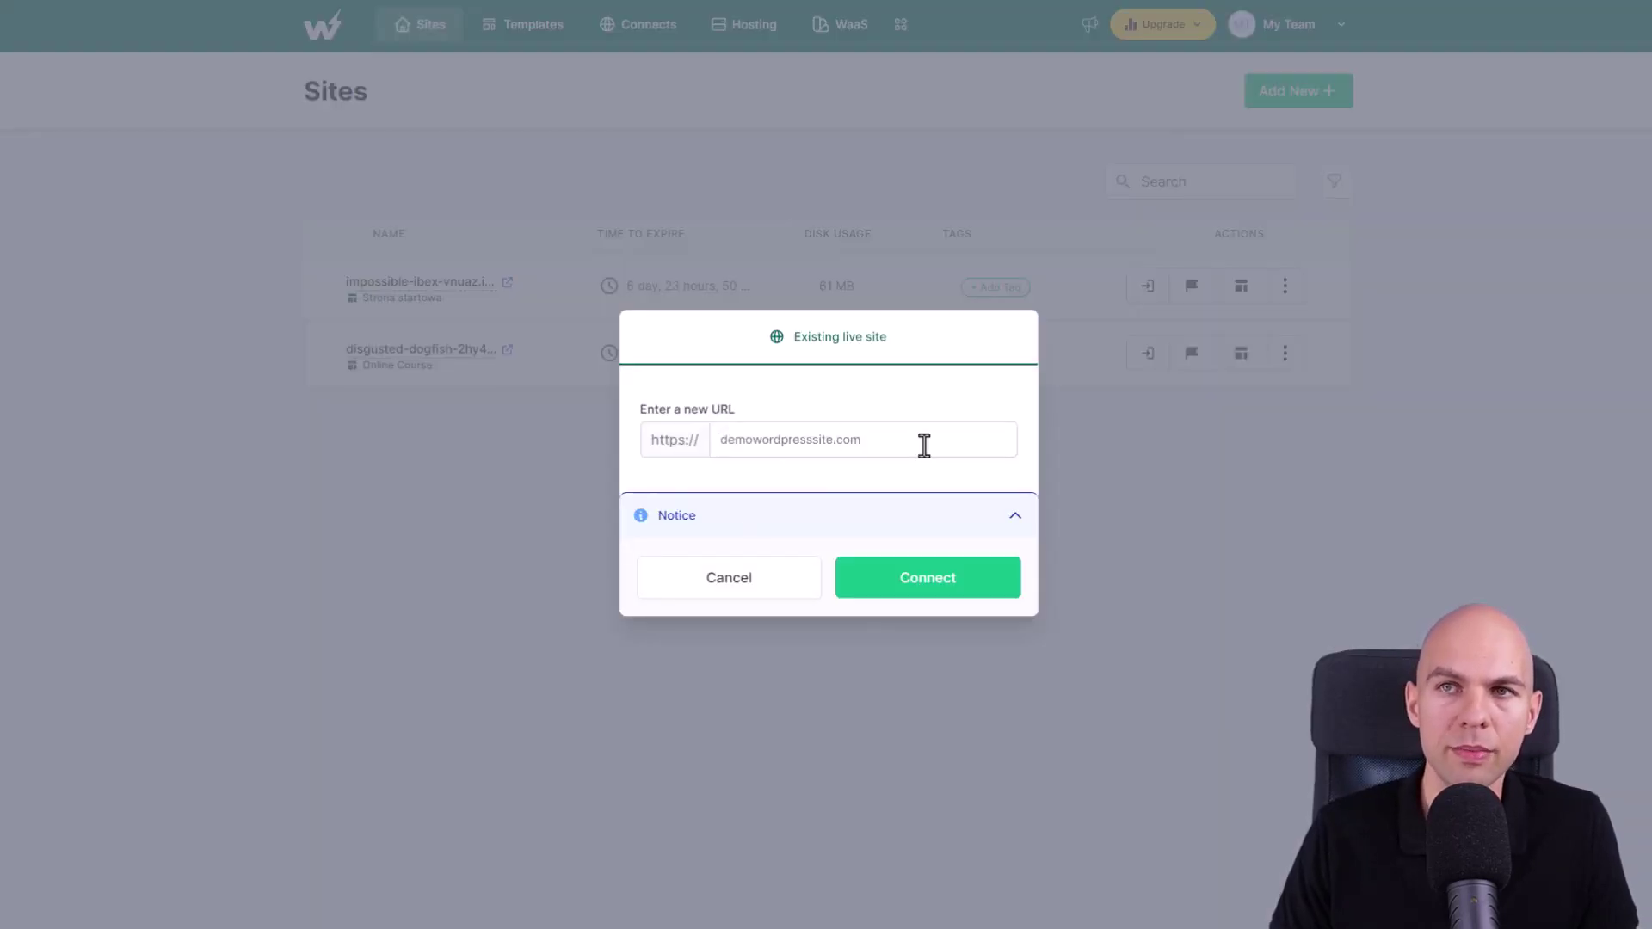
click(815, 442)
text(stronawdzien.pl)
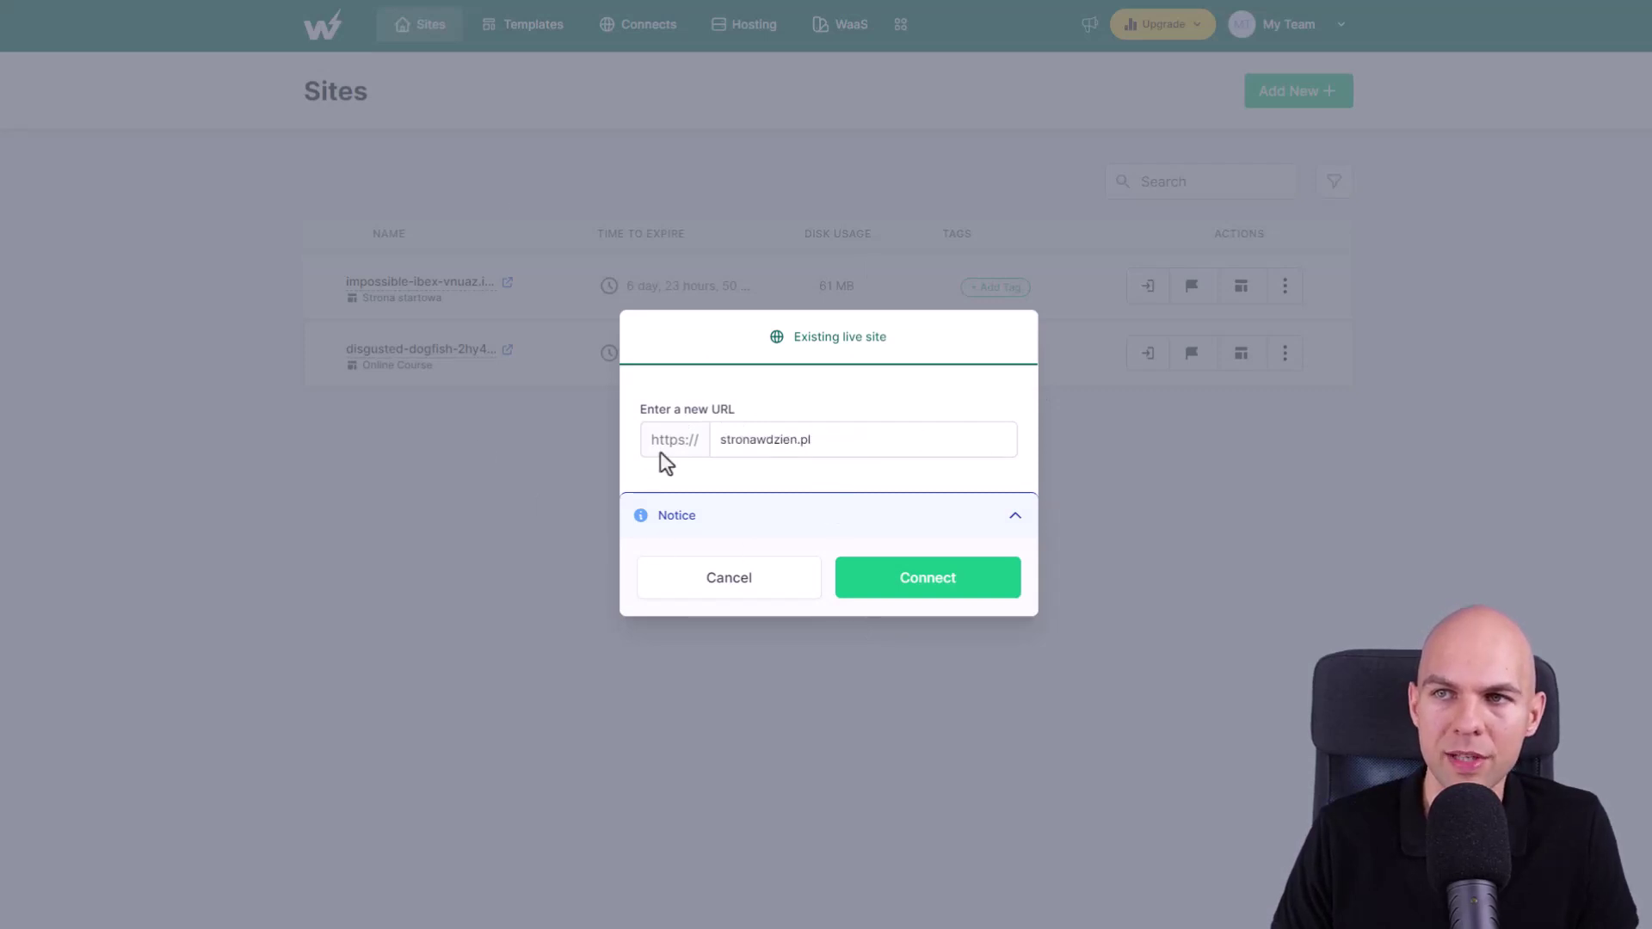
click(940, 595)
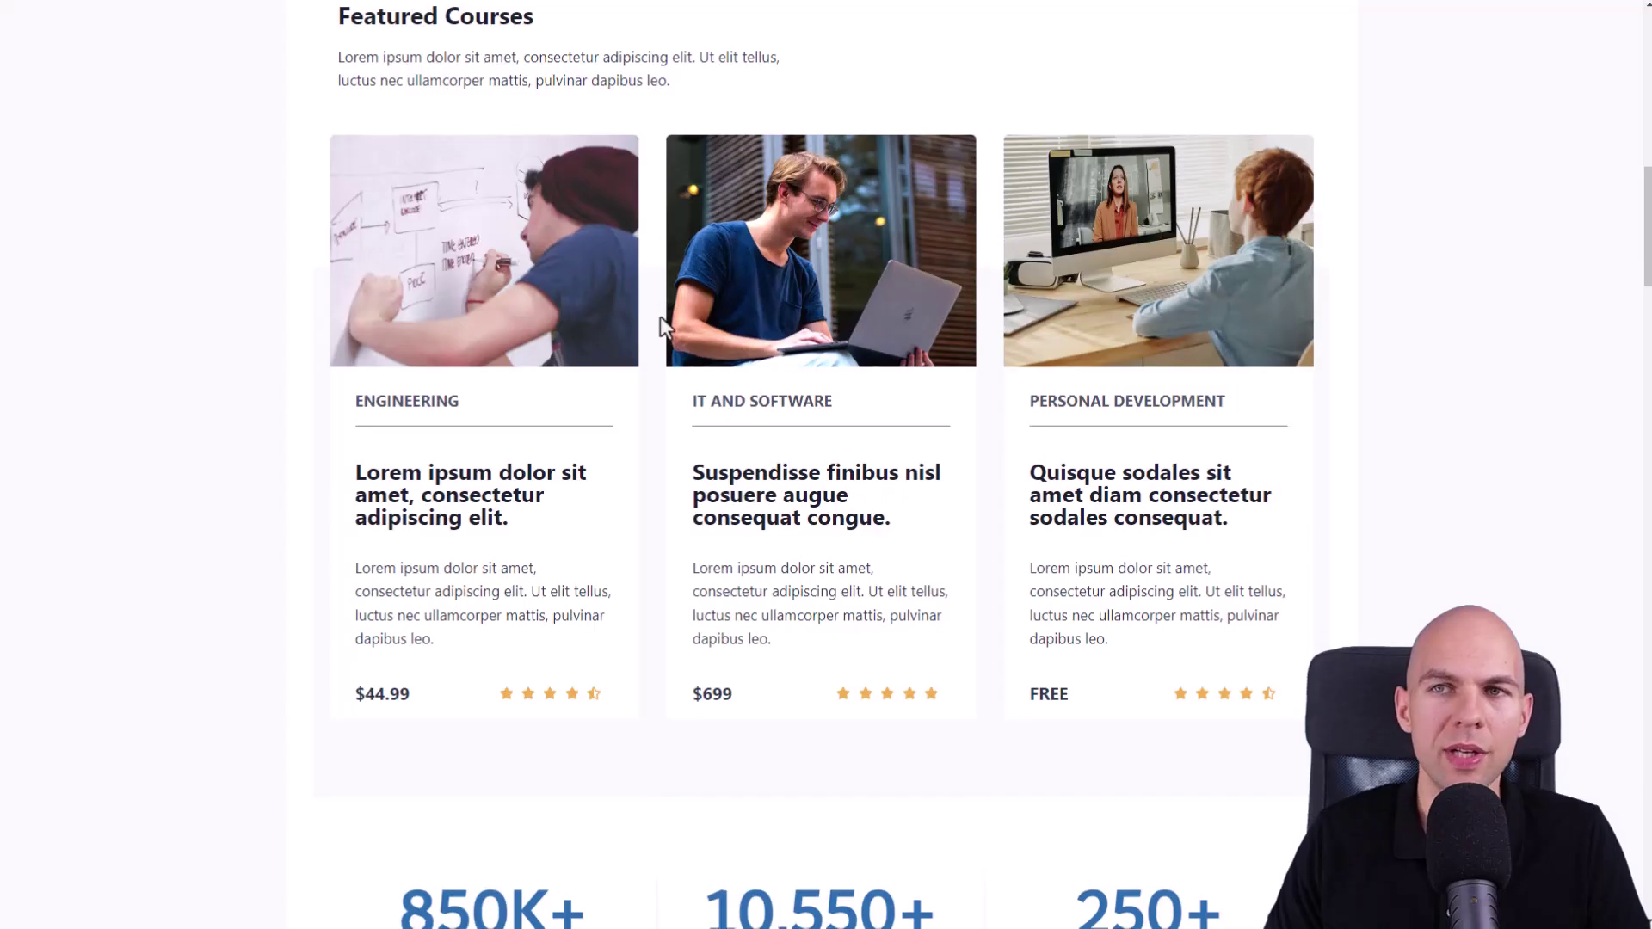
- Scroll the course site past Featured Courses to Popular Subjects and Top Categories
scroll(660, 319, down, 6)
scroll(659, 317, down, 6)
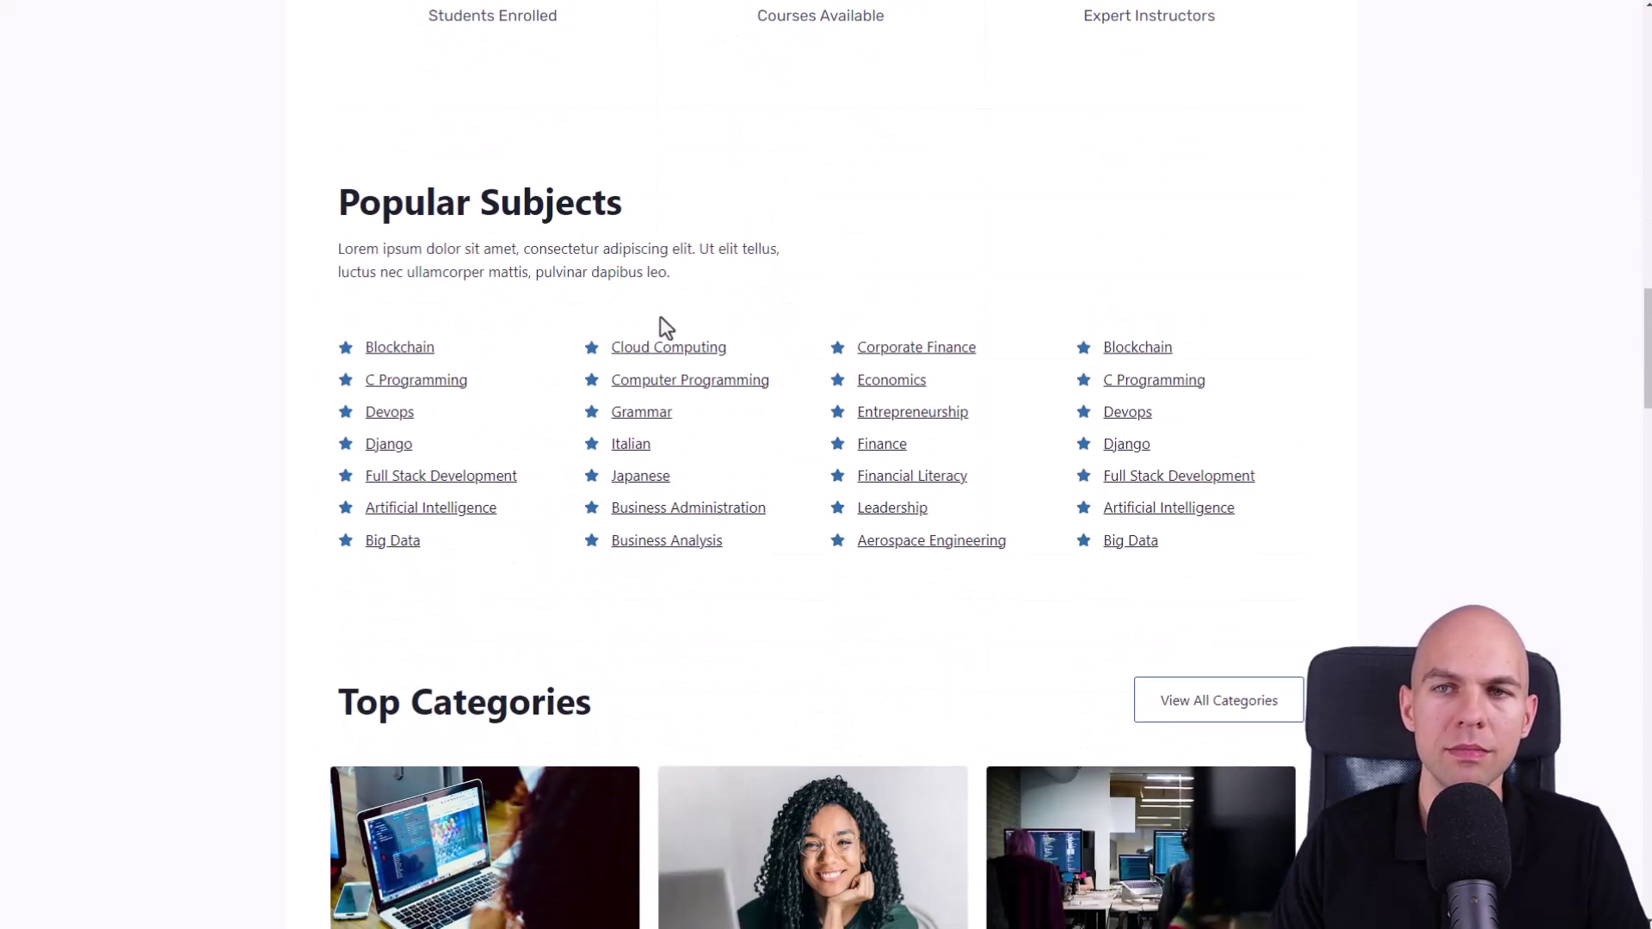
scroll(659, 318, down, 2)
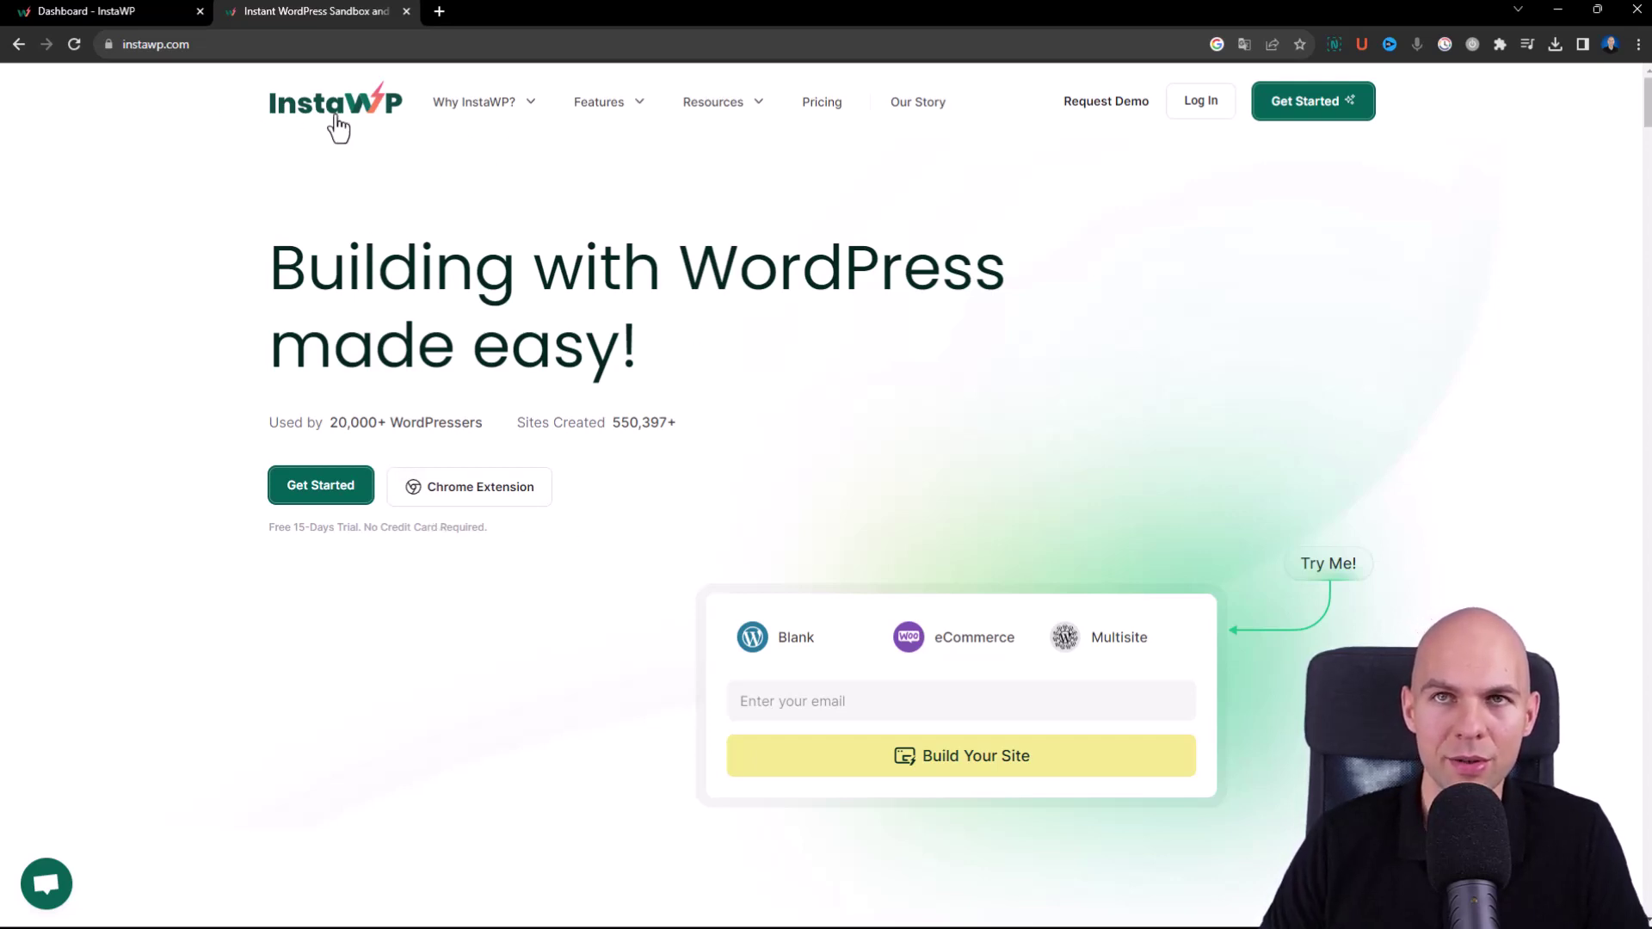
- Open the InstaWP Launcher store page from instawp.com and confirm adding it to Chrome
click(489, 499)
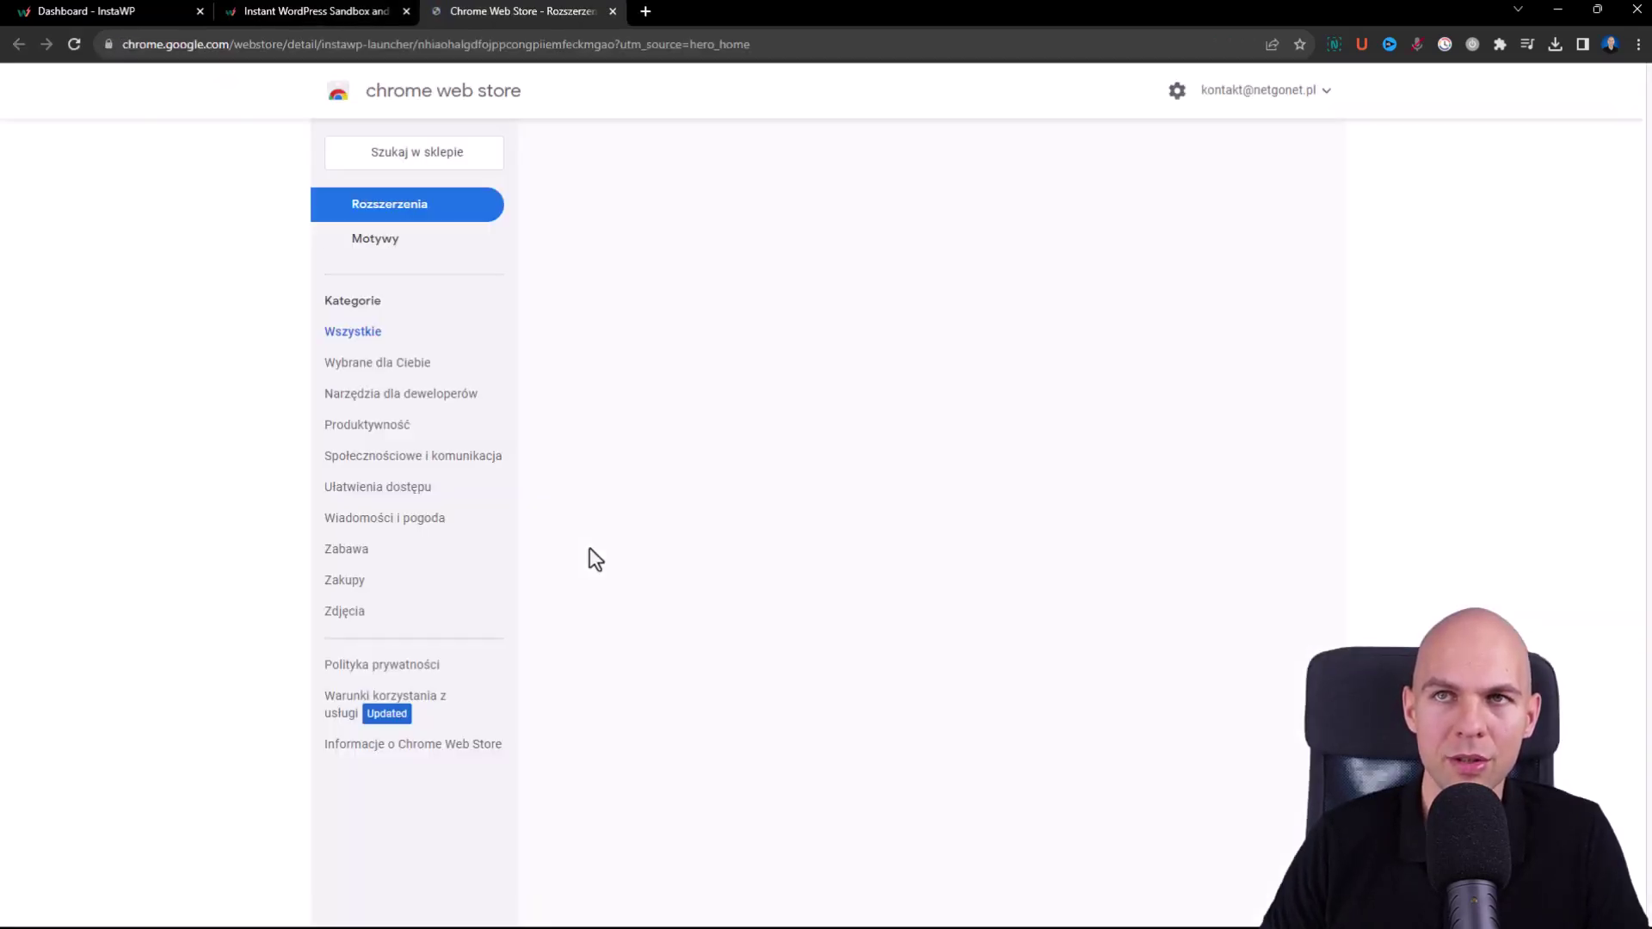
click(1208, 224)
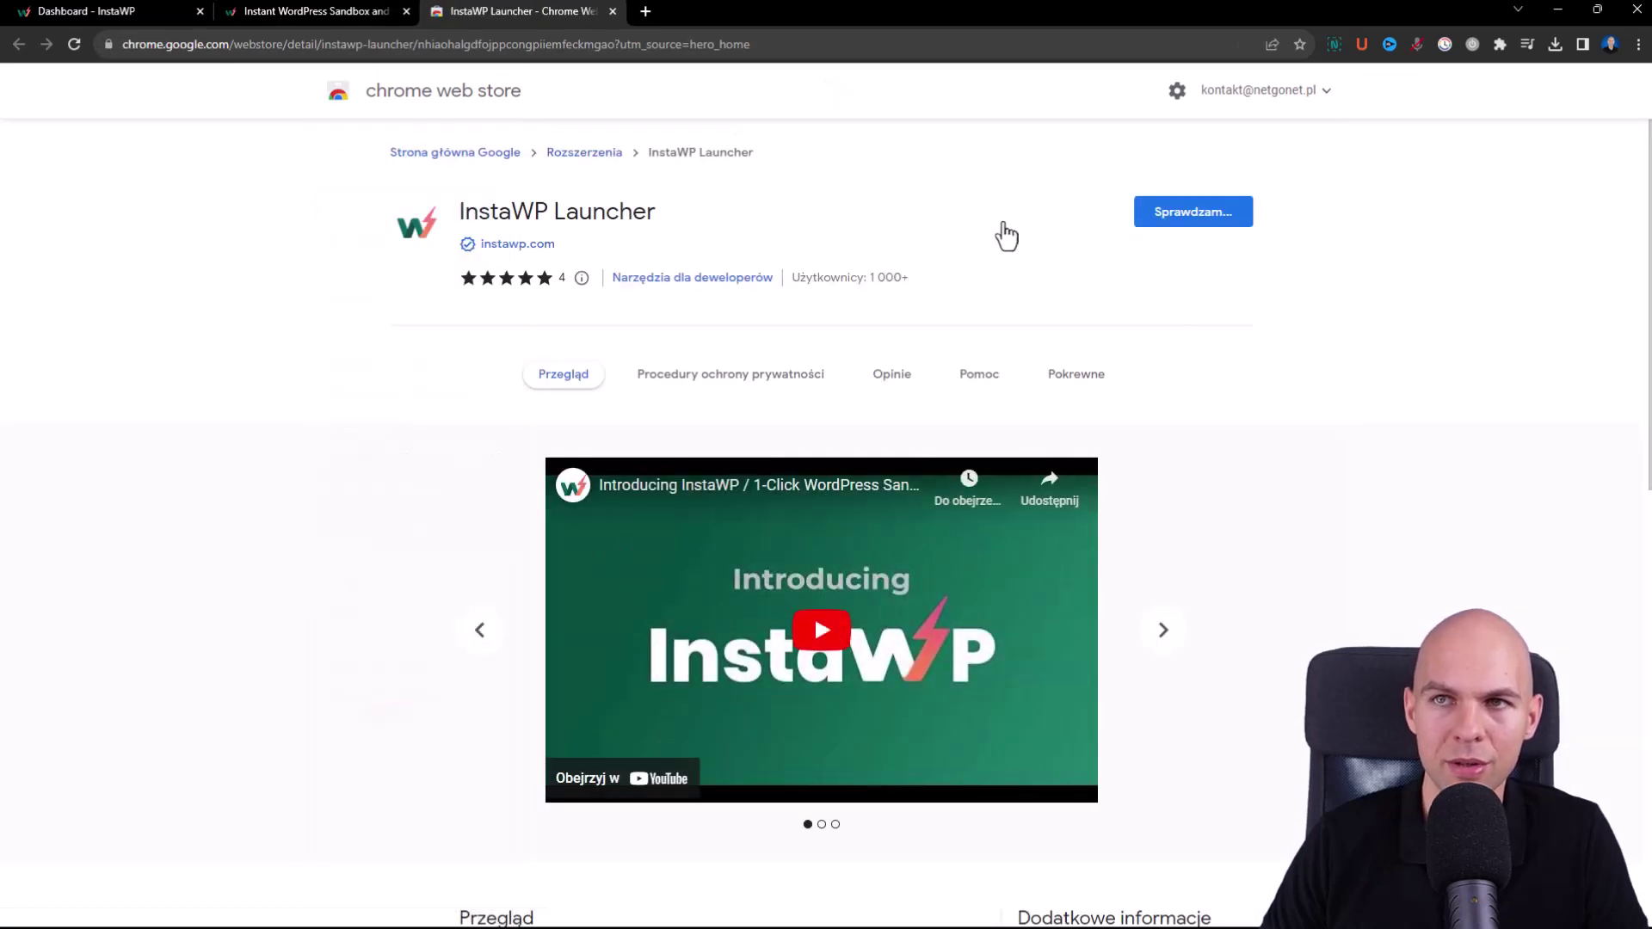
click(875, 210)
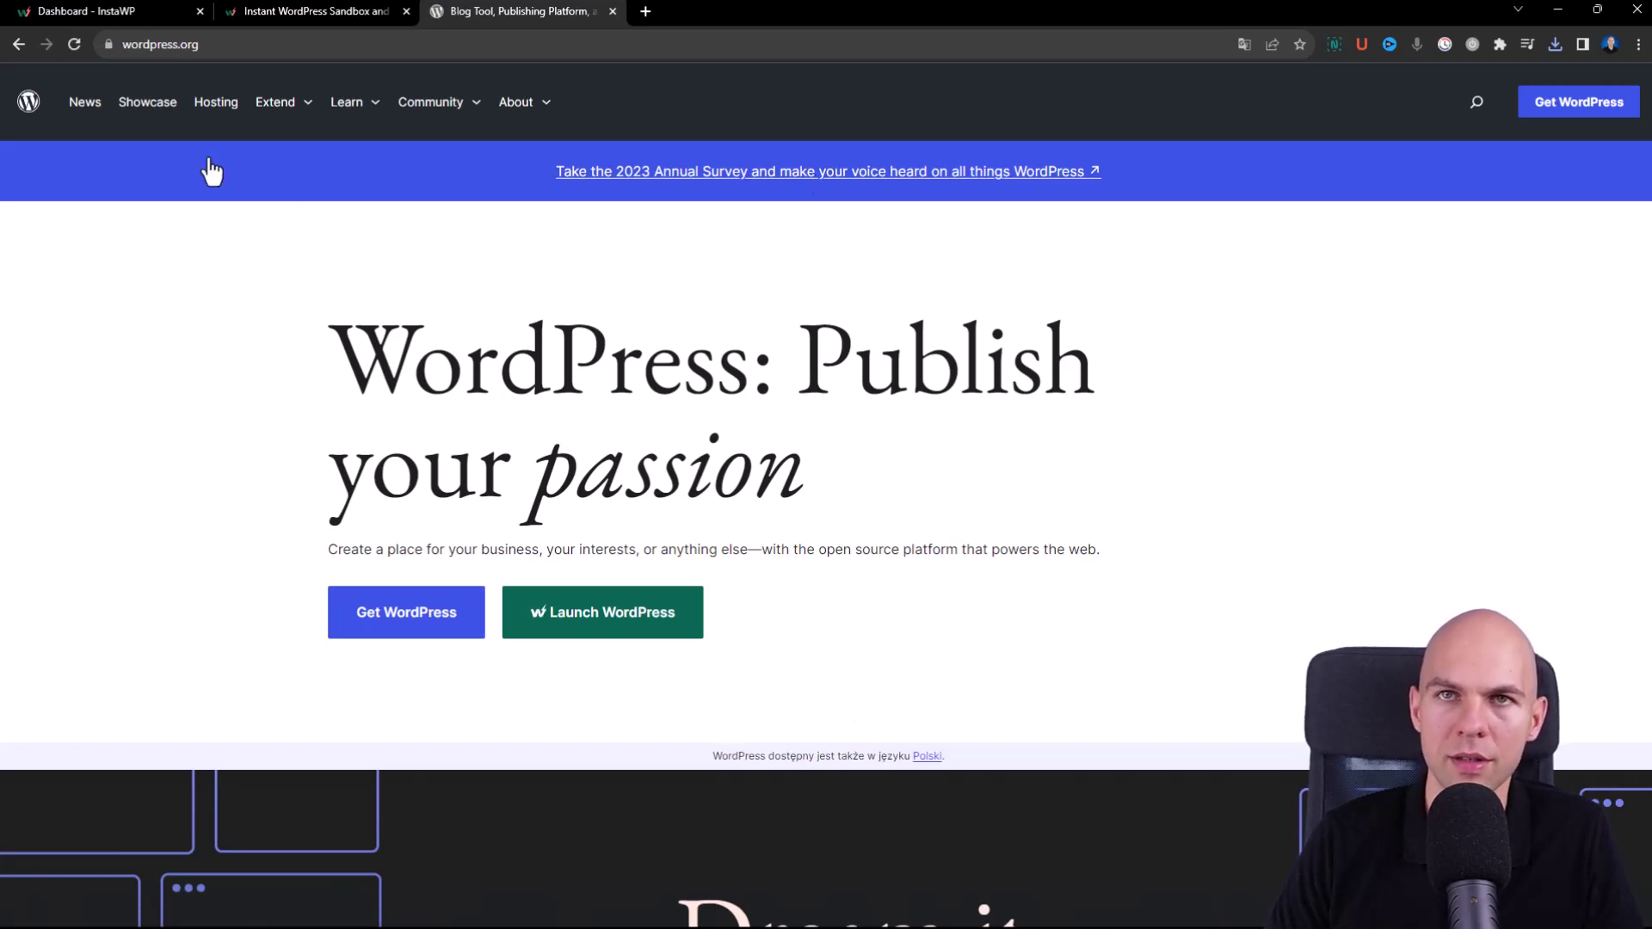
- Search the WordPress.org plugin directory for 'membership'
key(alt+Left)
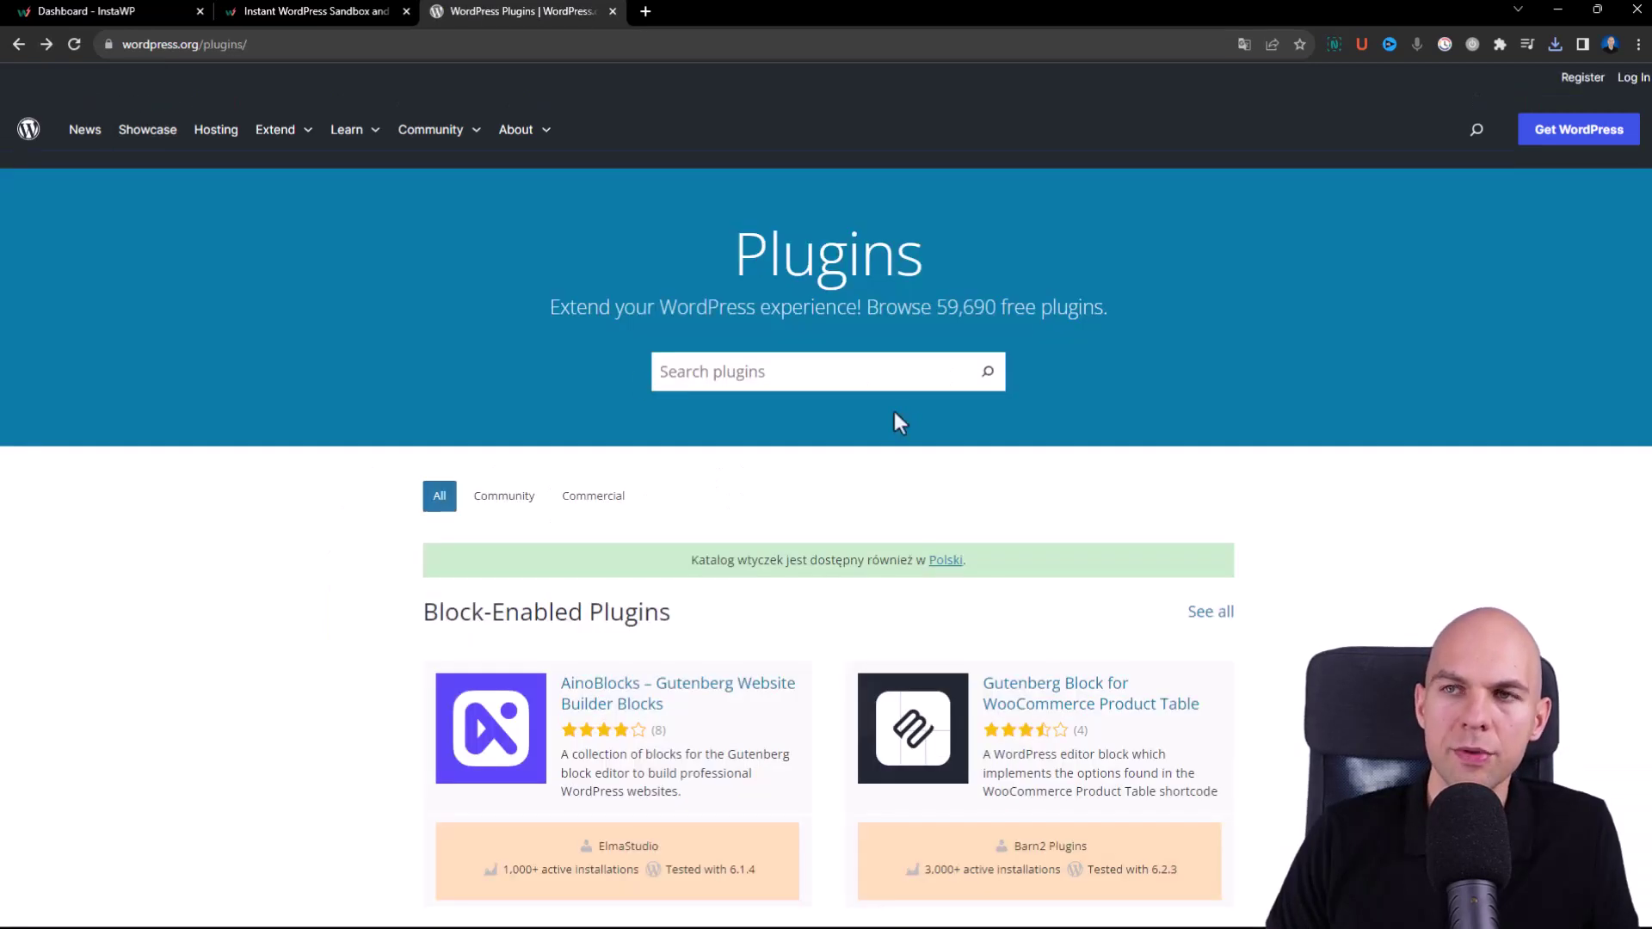
click(763, 372)
text(membership)
key(Return)
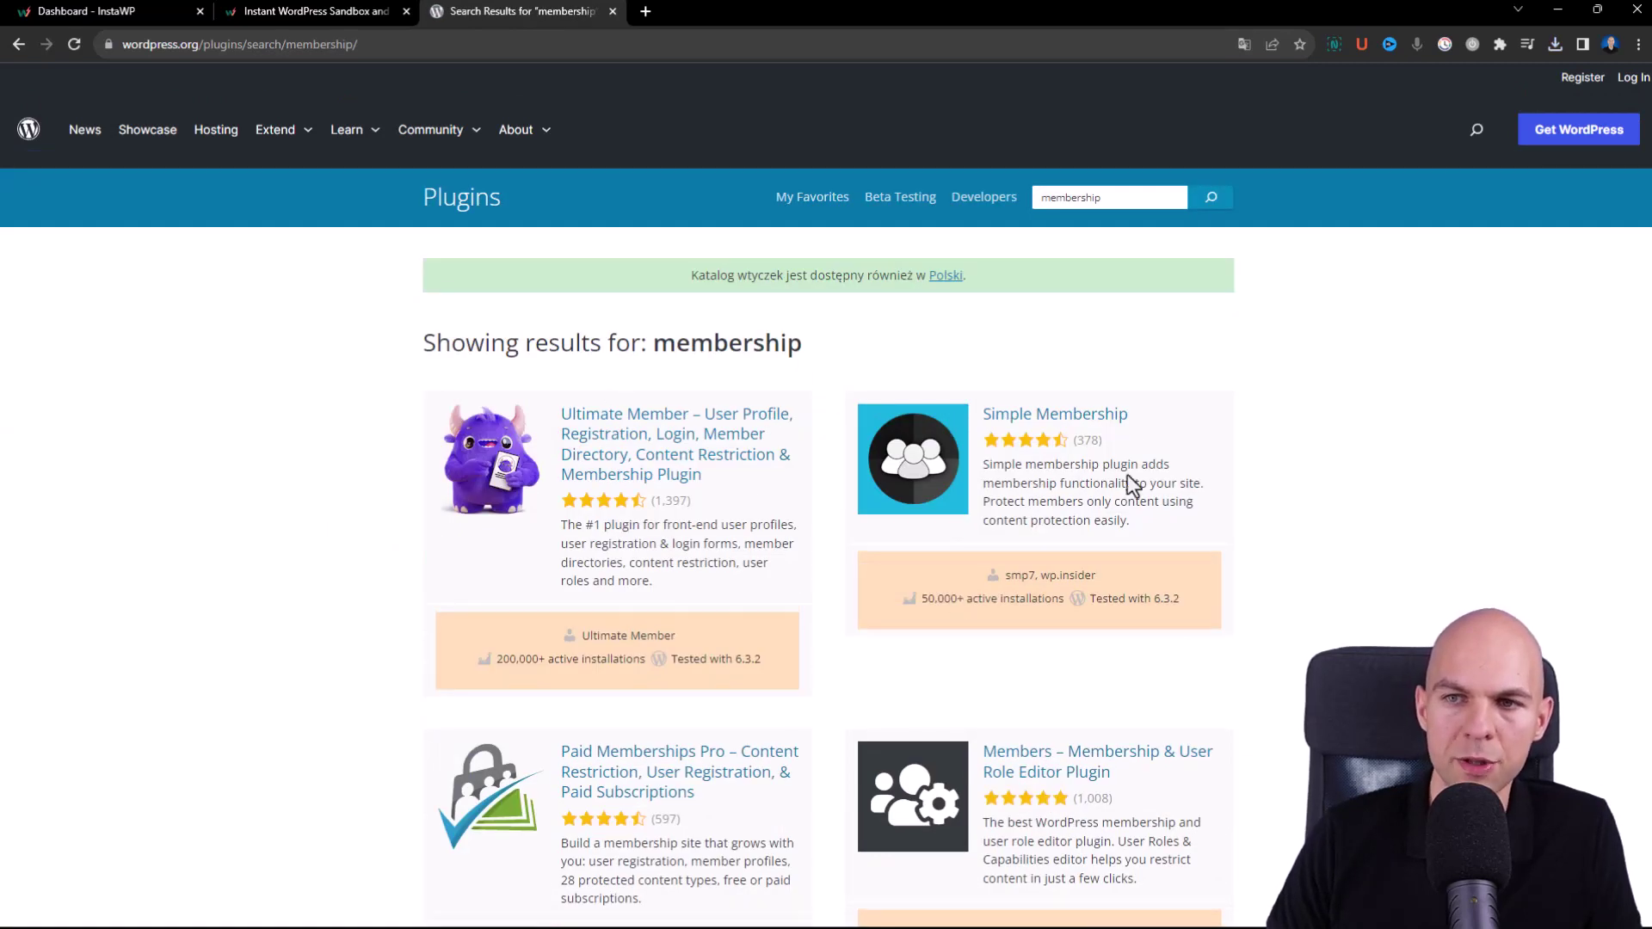
scroll(607, 310, down, 2)
scroll(621, 320, down, 1)
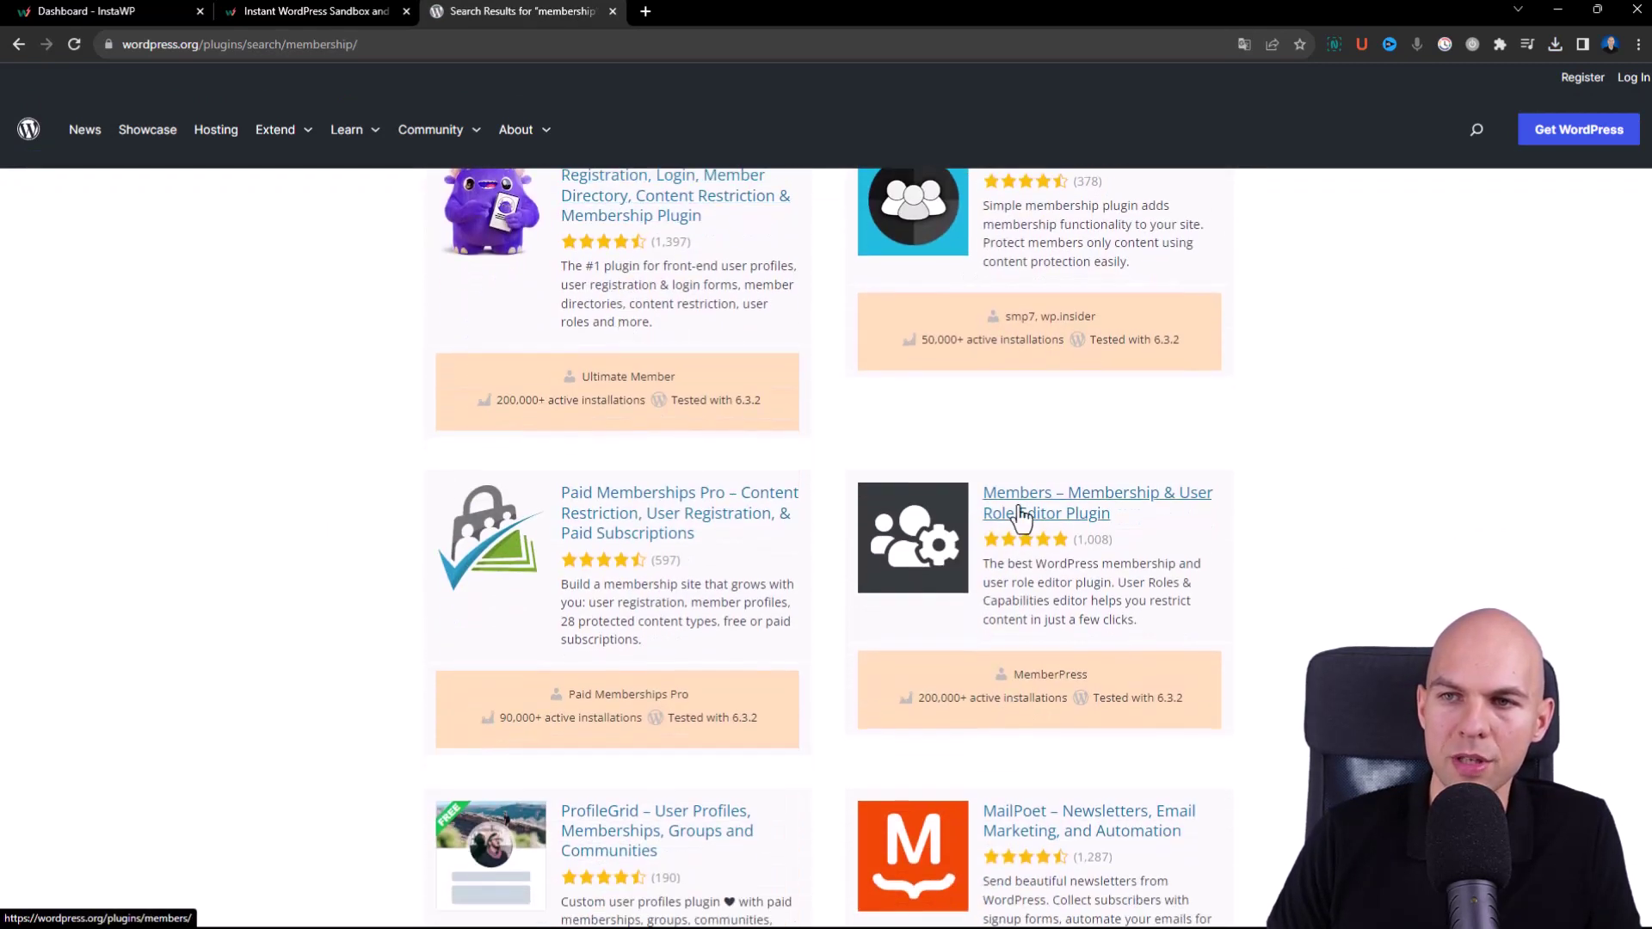
- Open Paid Memberships Pro and launch an InstaWP sandbox site with it
click(613, 511)
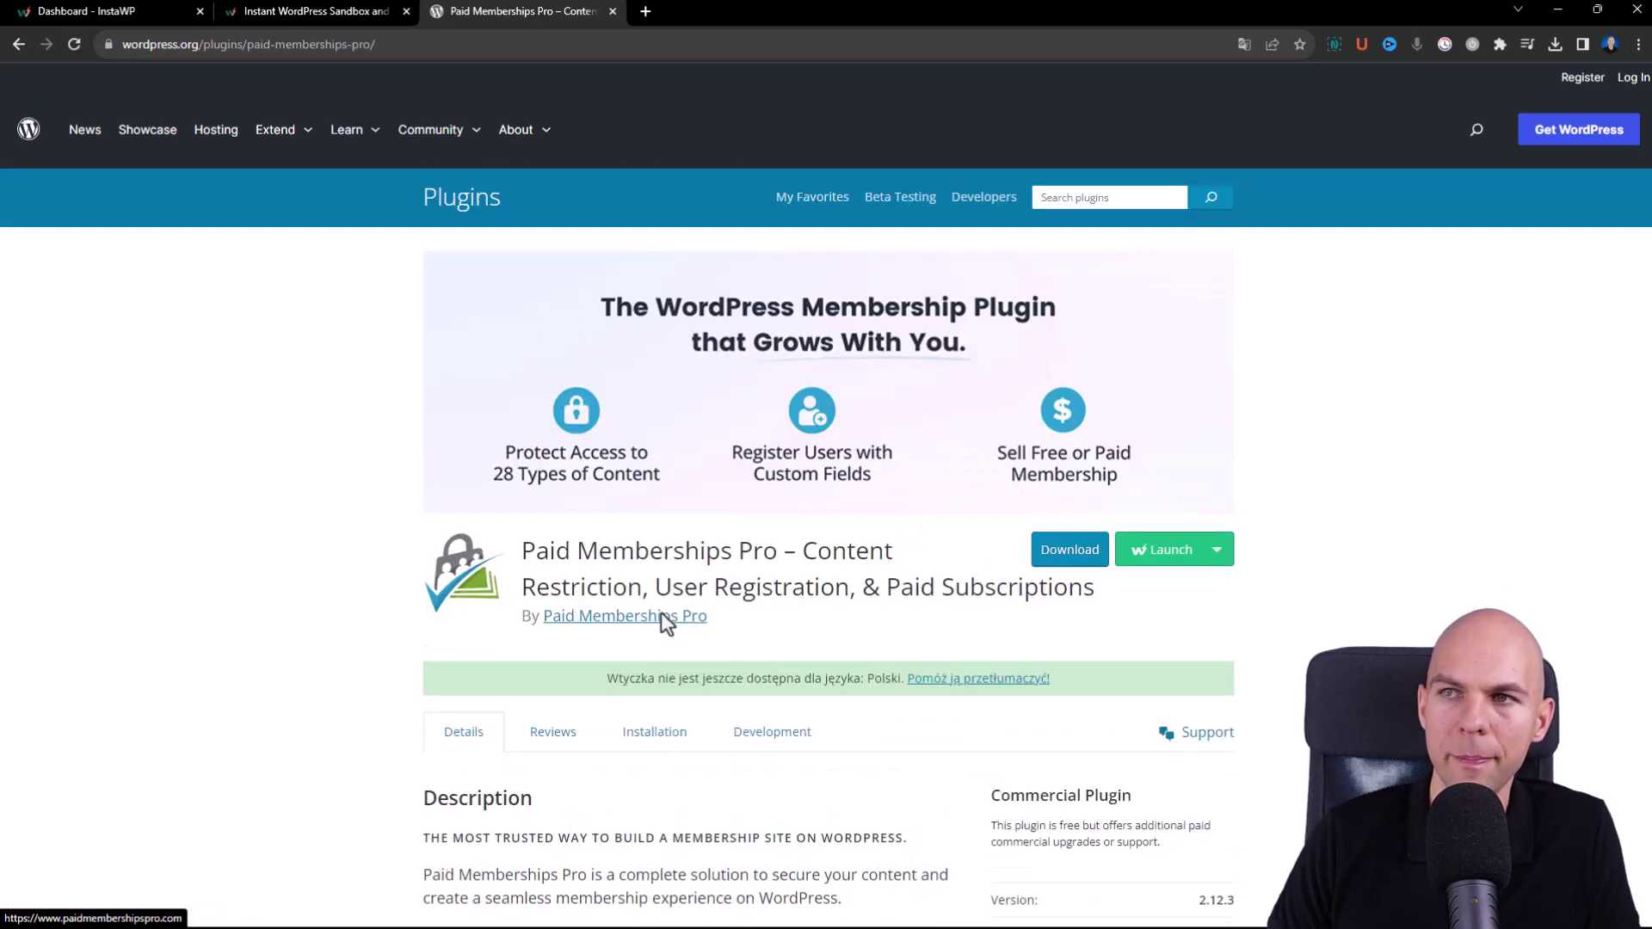
scroll(1391, 402, down, 1)
scroll(1388, 396, down, 1)
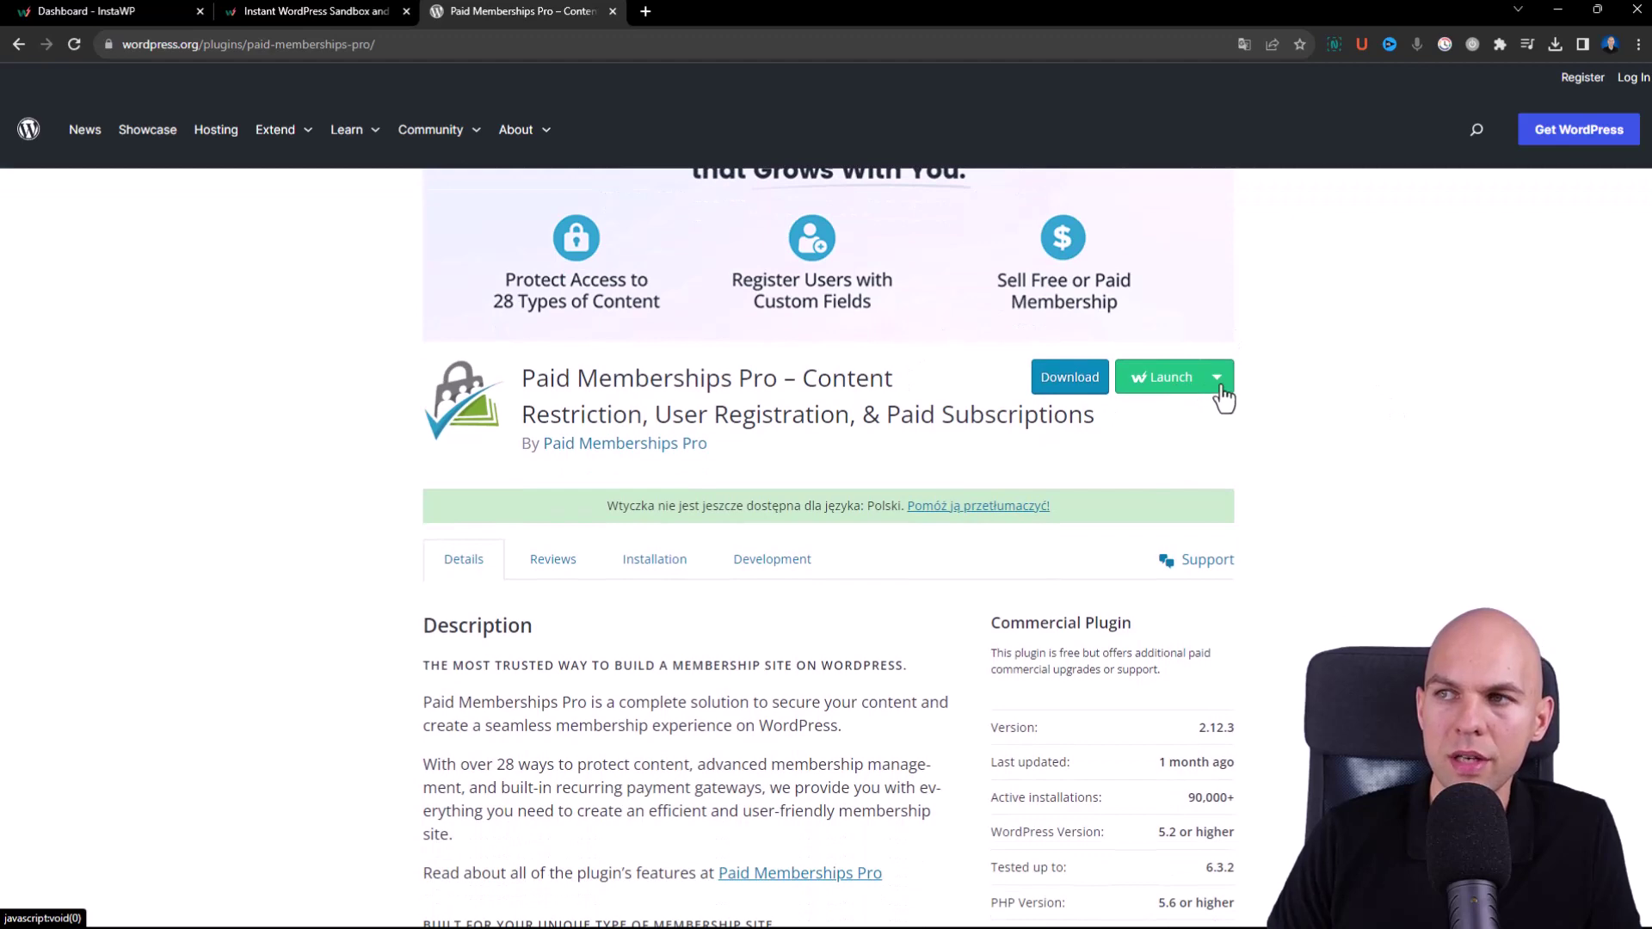
click(1178, 382)
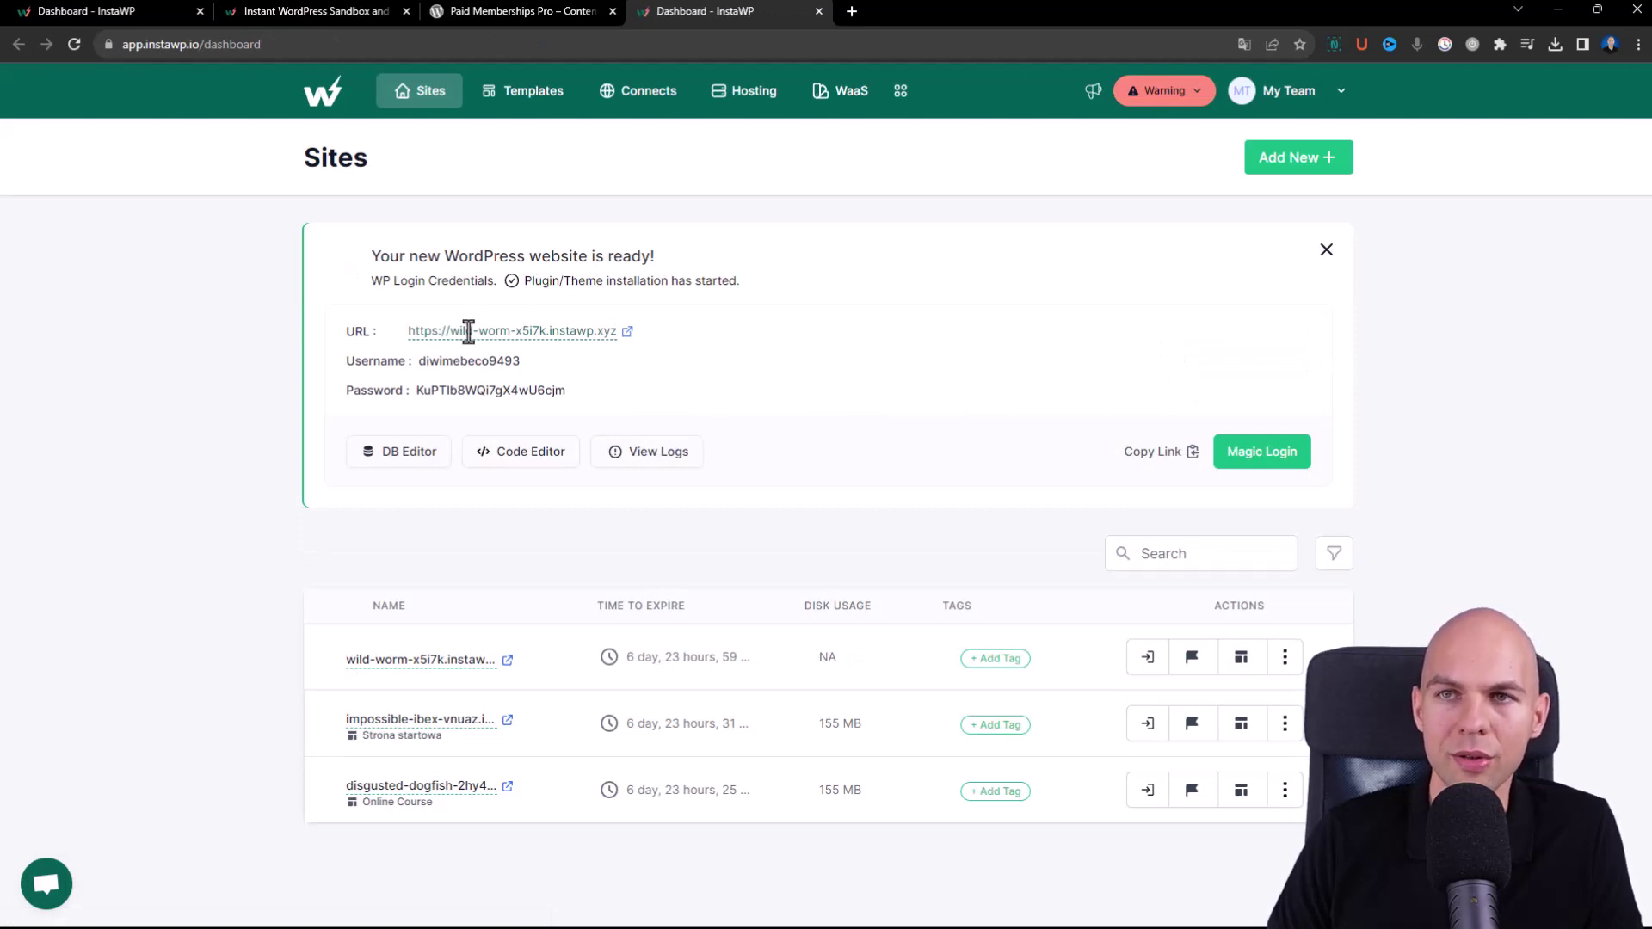
- Magic-login to wild-worm's WP Admin and open its installed Plugins list
click(1286, 458)
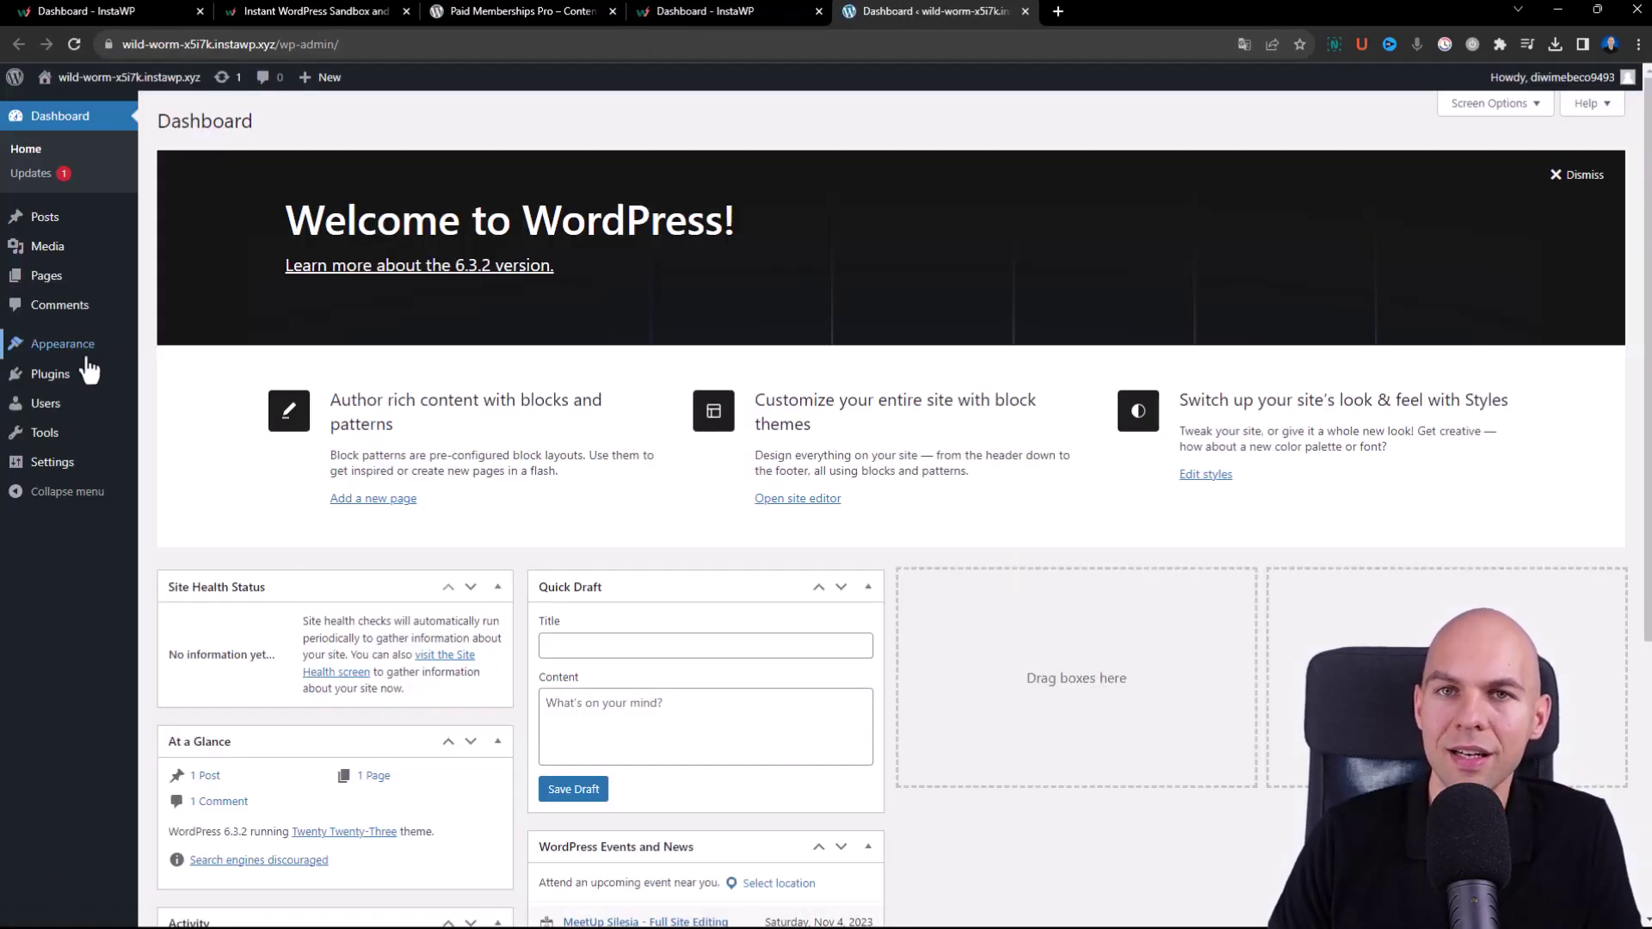
click(169, 377)
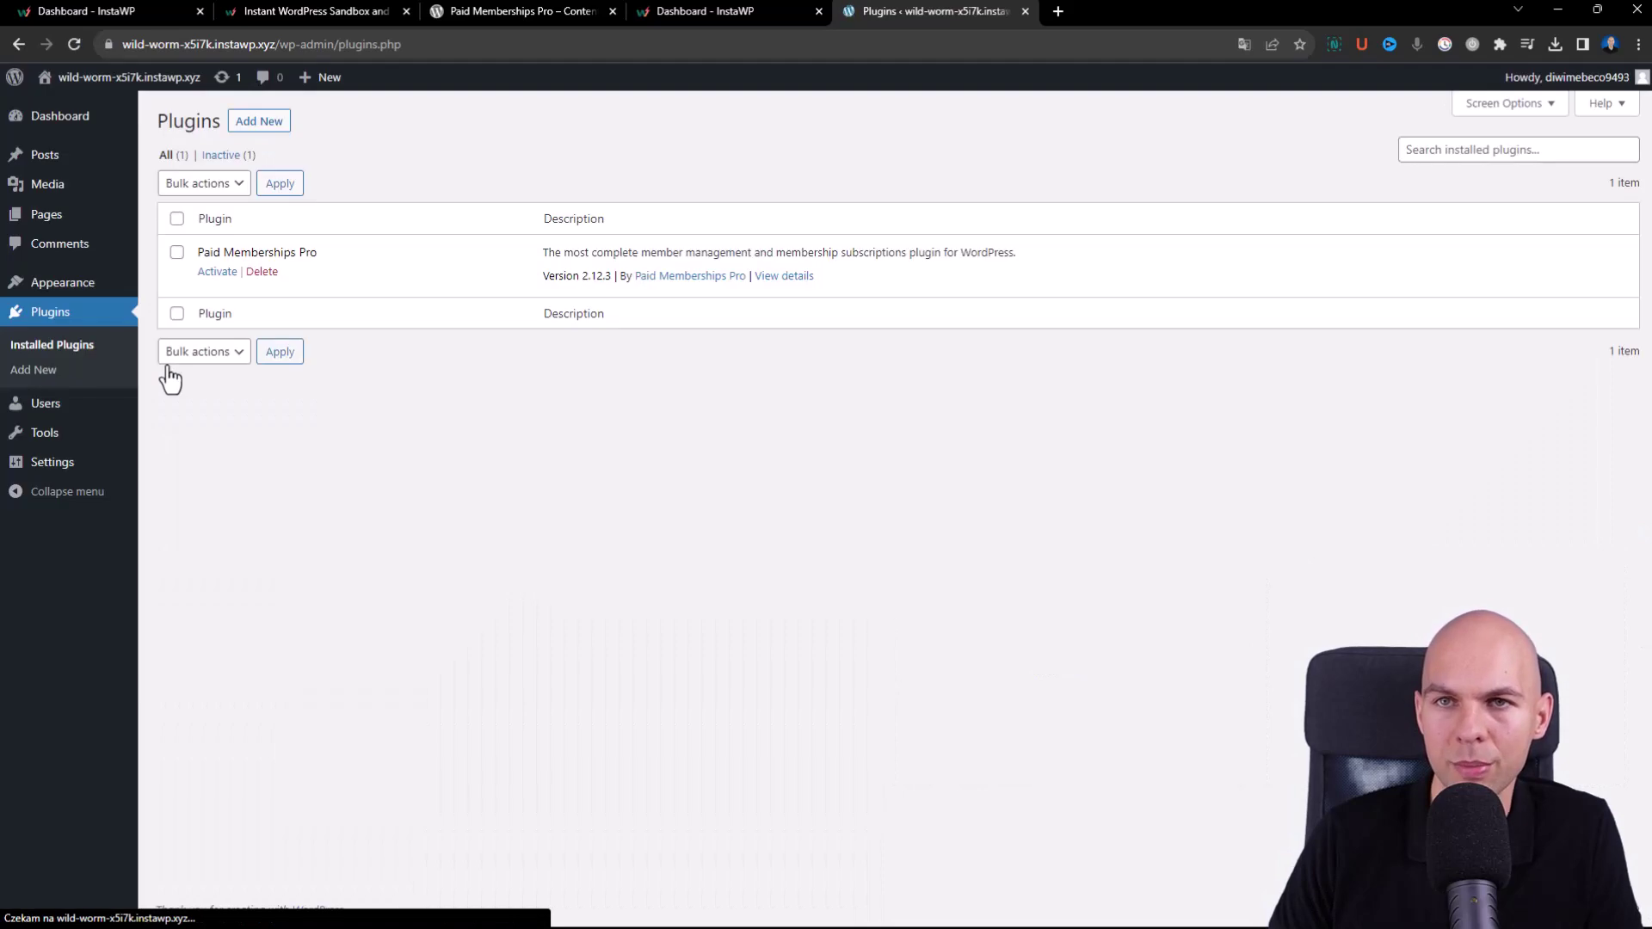
- Activate Paid Memberships Pro from the Installed Plugins list
click(212, 273)
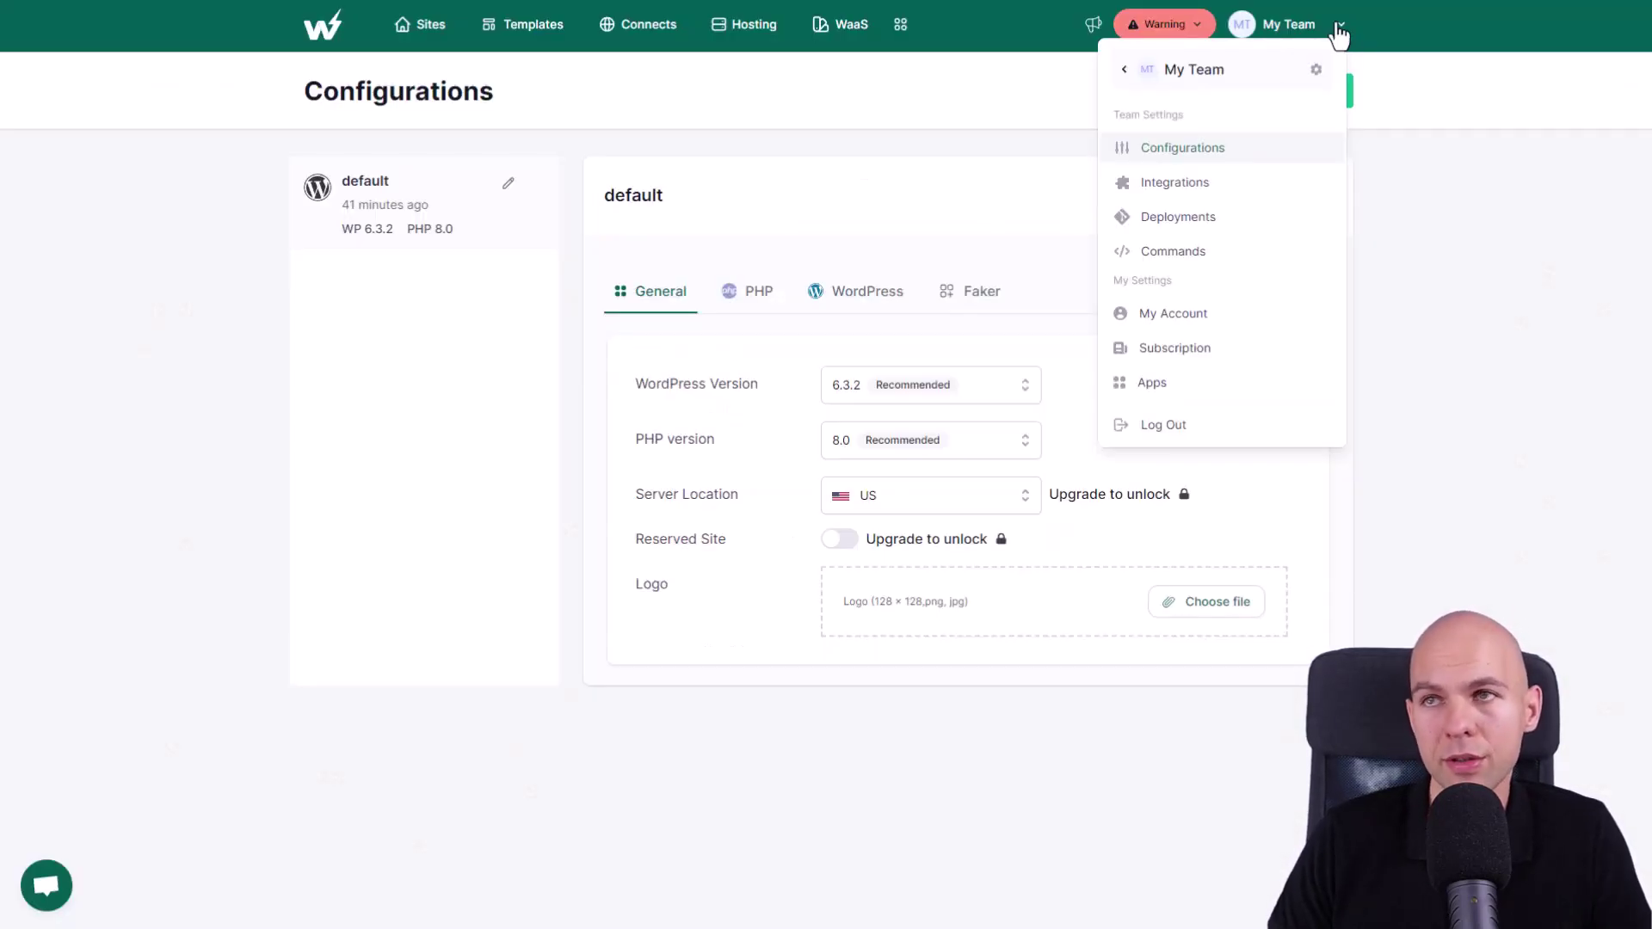
- Set the default configuration's PHP version to 8.2 on the General tab
click(1475, 212)
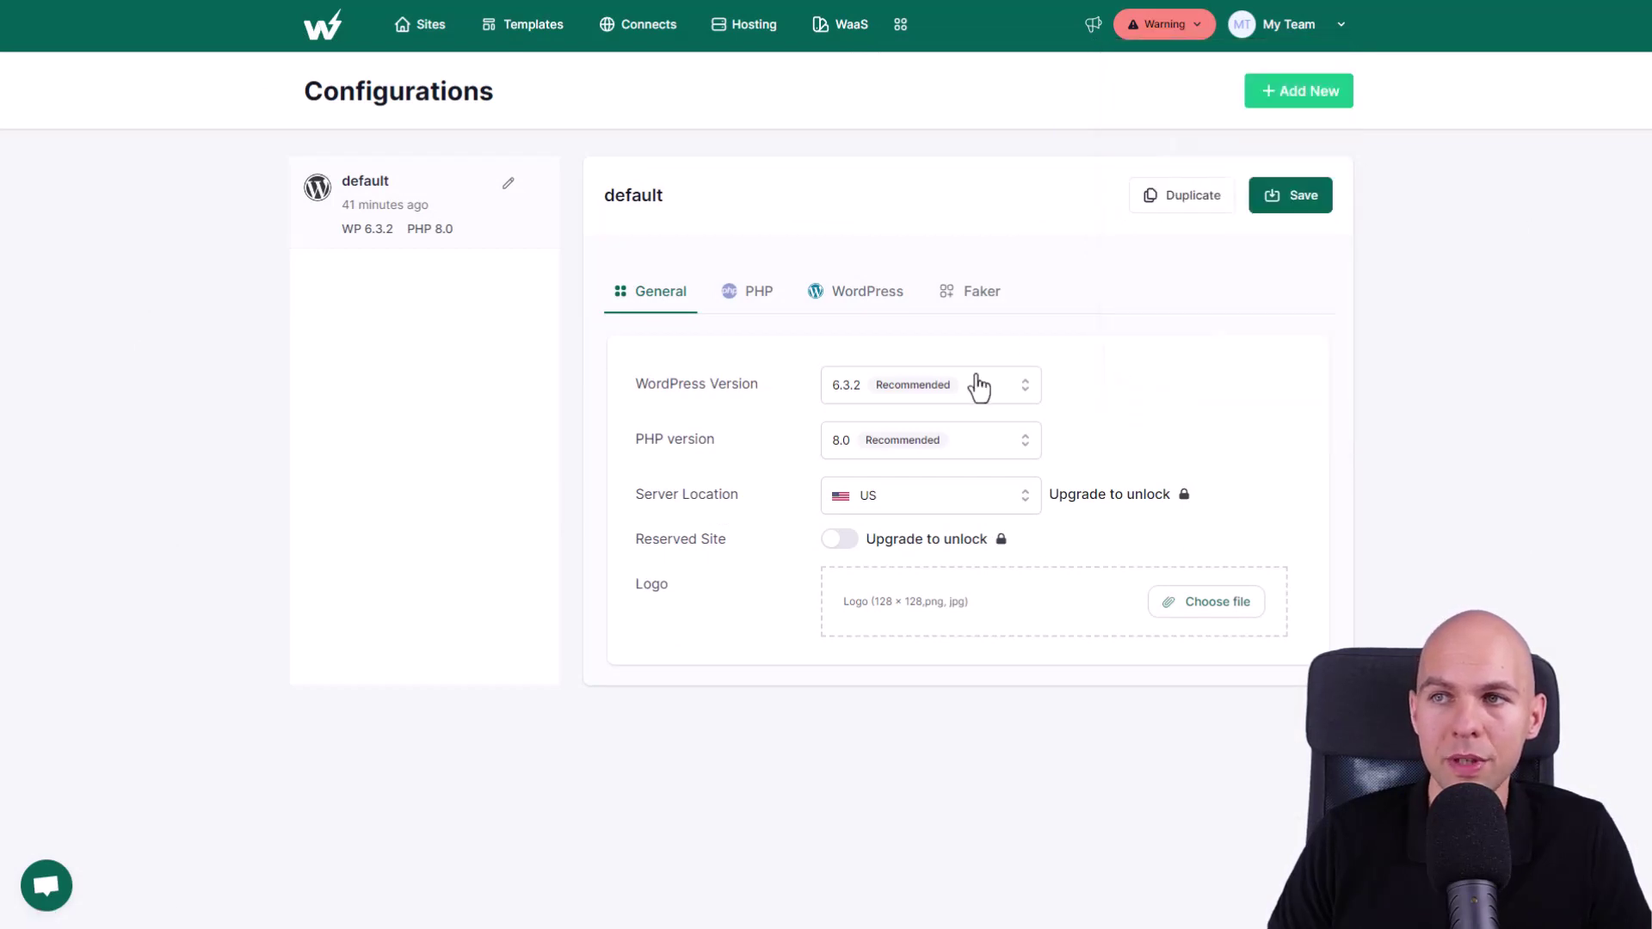
click(950, 464)
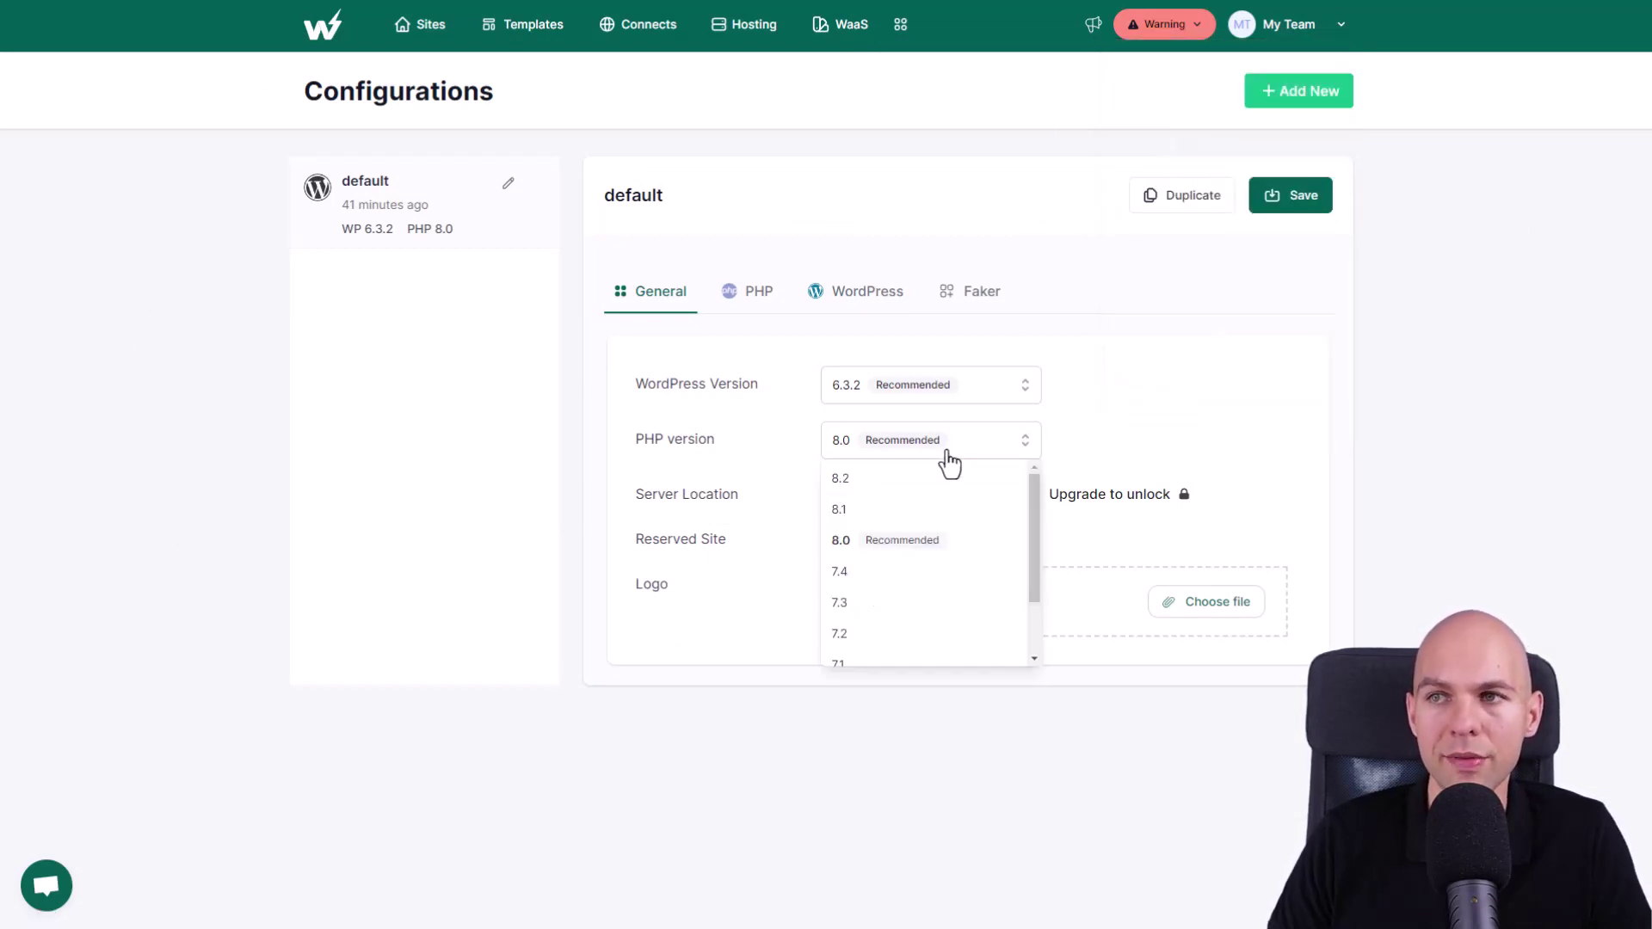
click(911, 478)
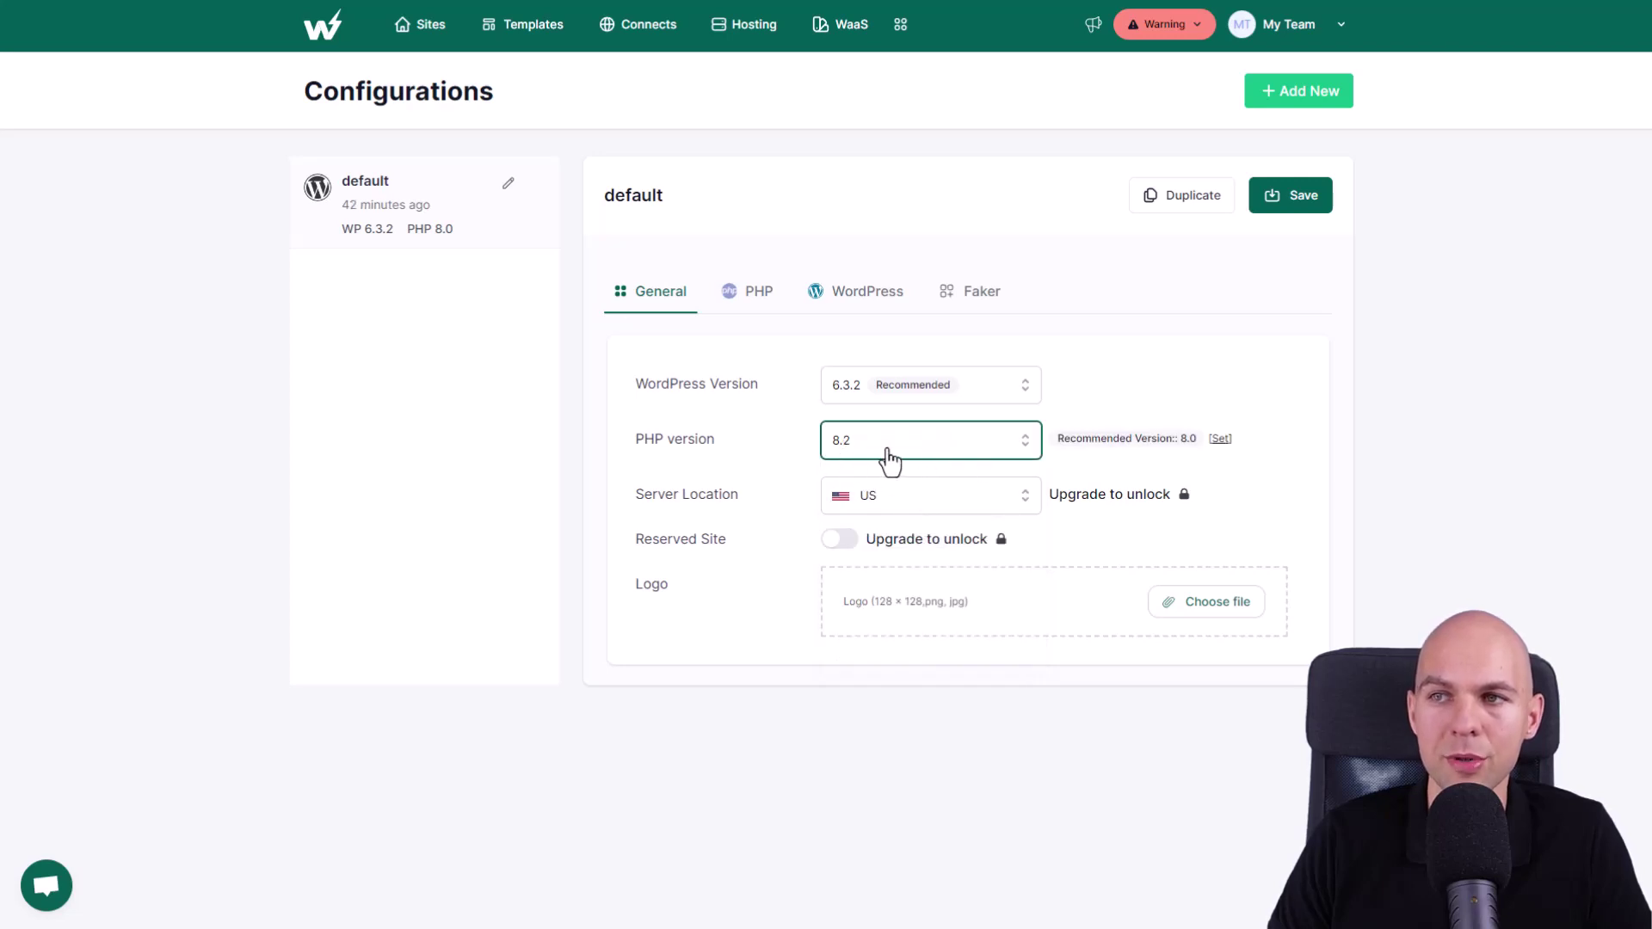
click(931, 394)
- Review the configuration's PHP settings and its WordPress wp-config defaults
click(768, 311)
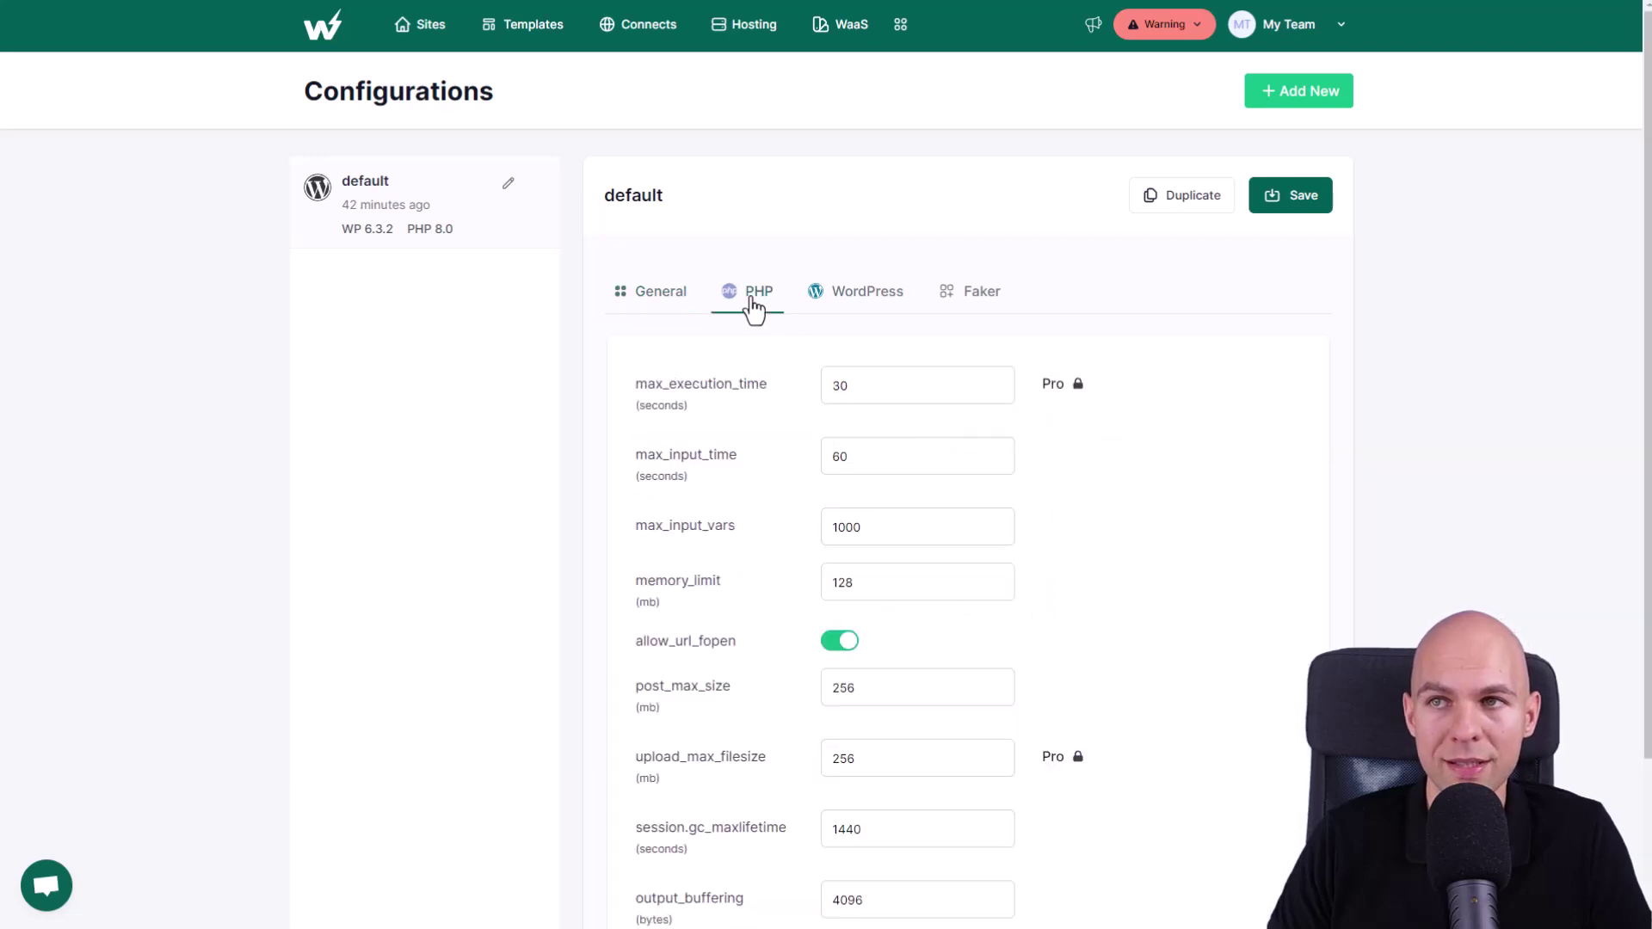
scroll(768, 430, down, 1)
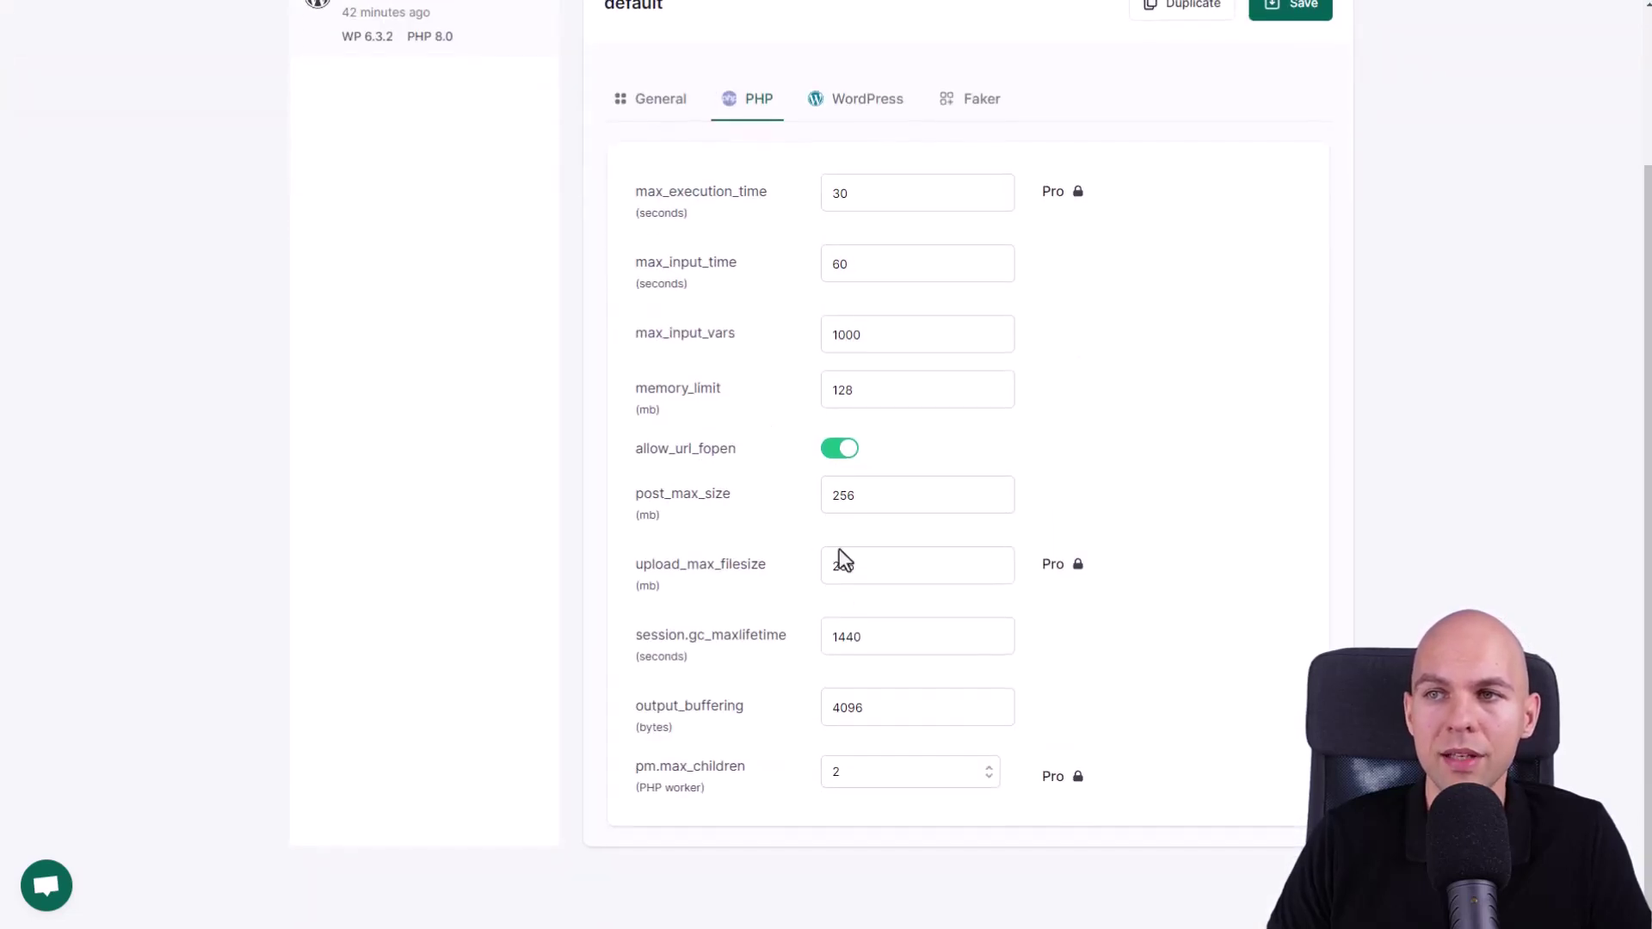
scroll(839, 555, up, 1)
click(904, 296)
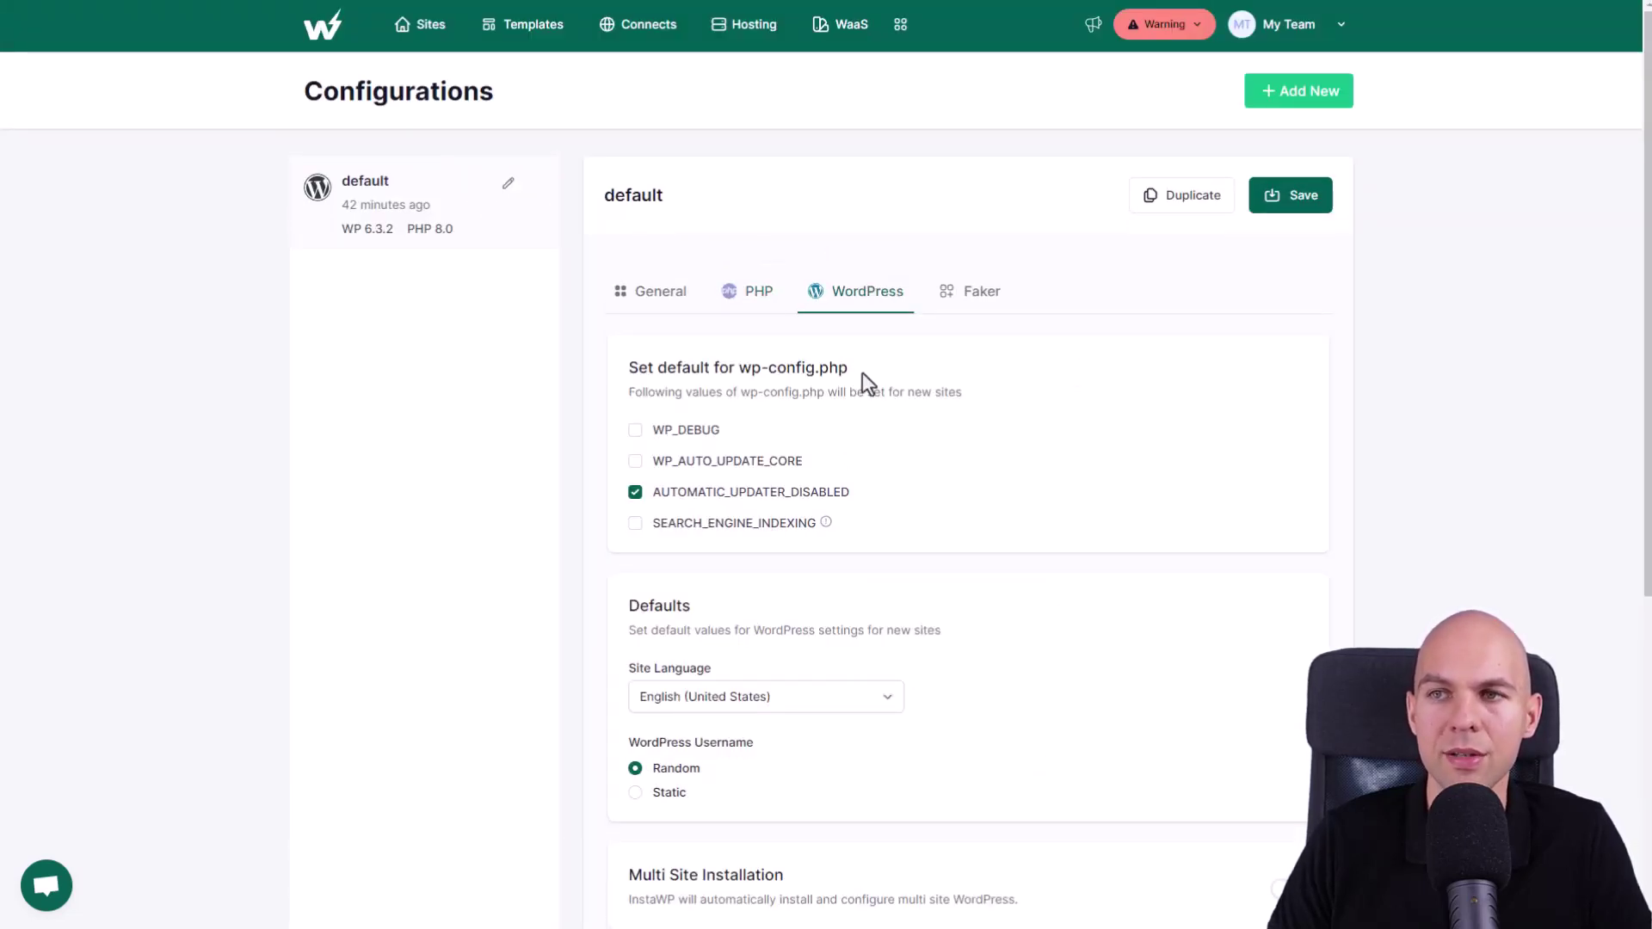
scroll(864, 377, down, 1)
click(778, 613)
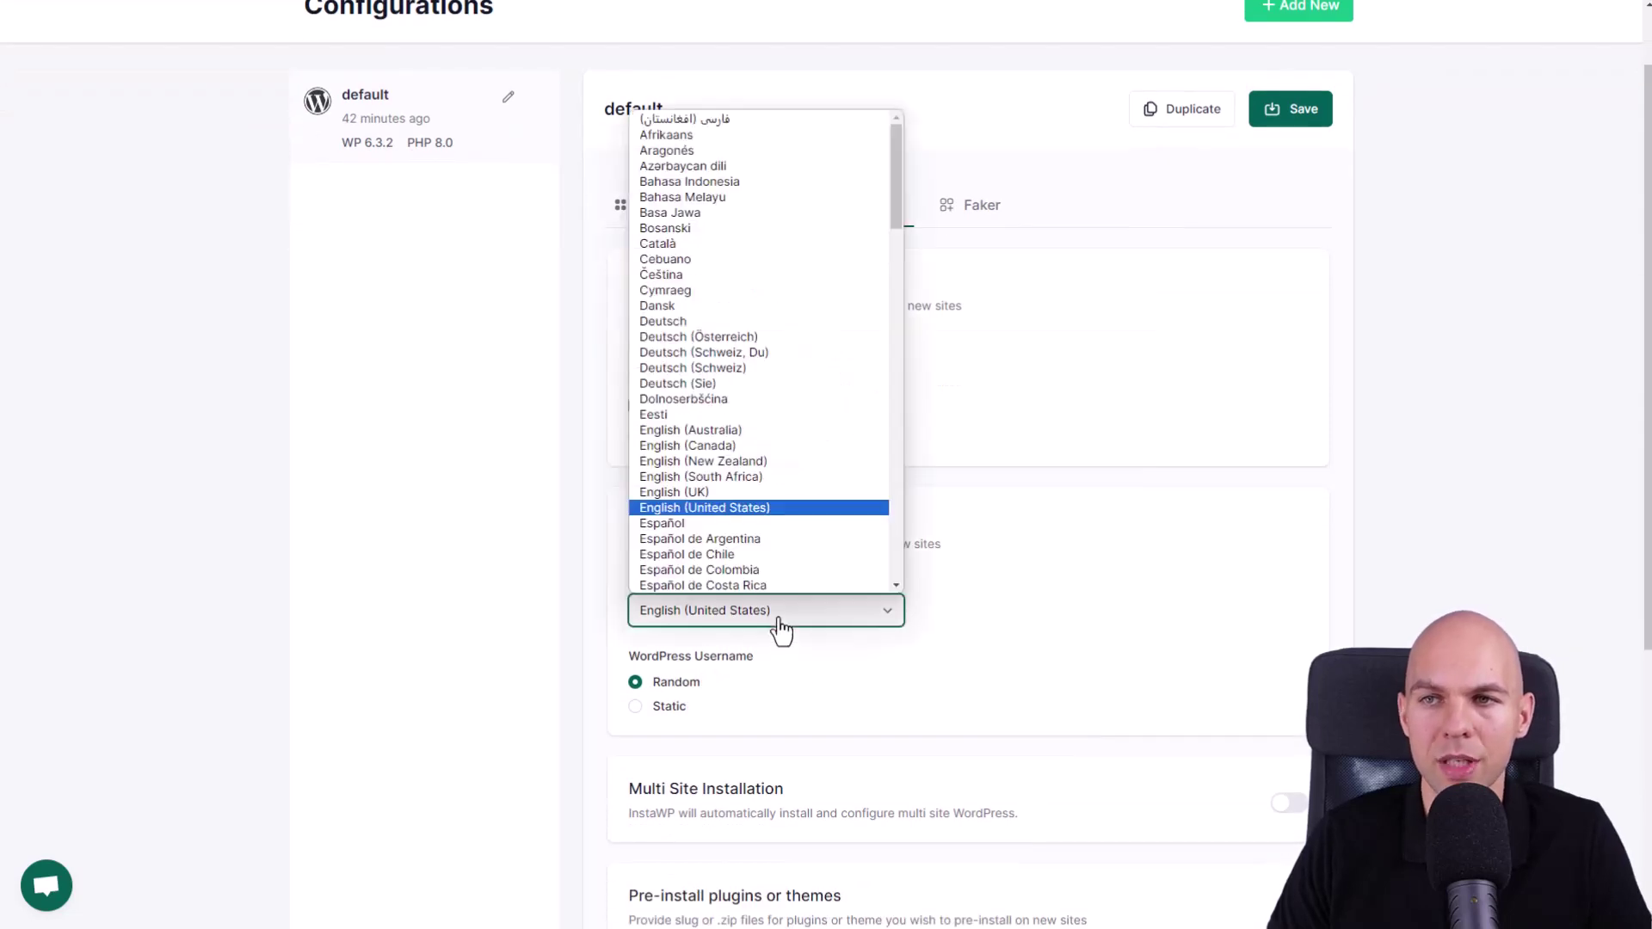
key(p)
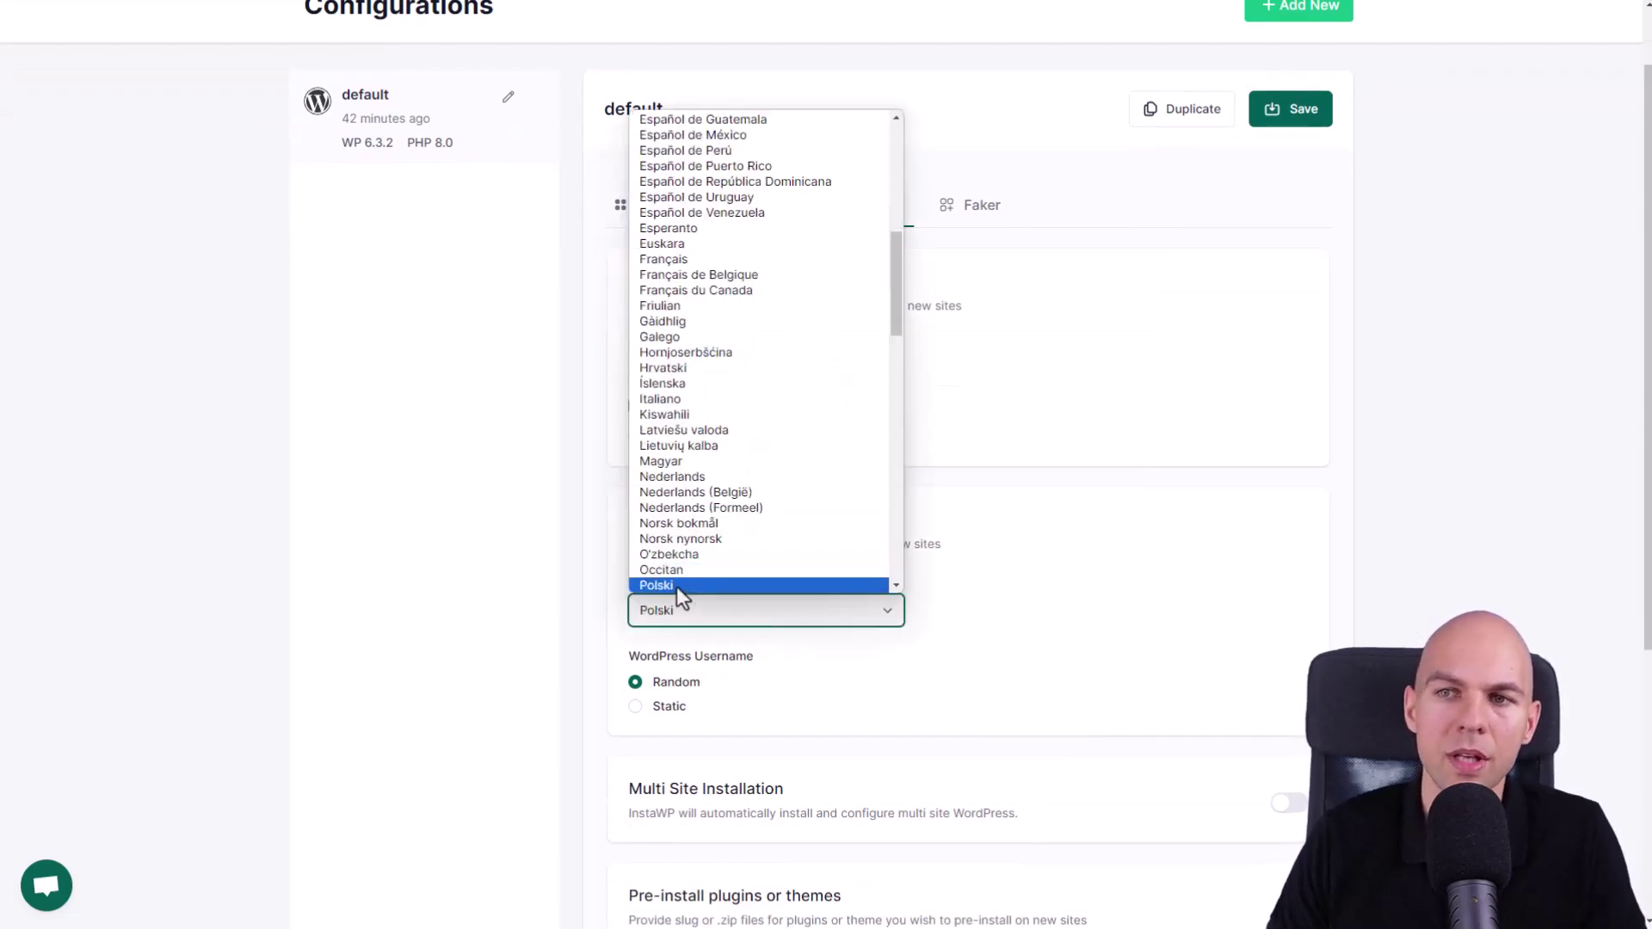
click(677, 586)
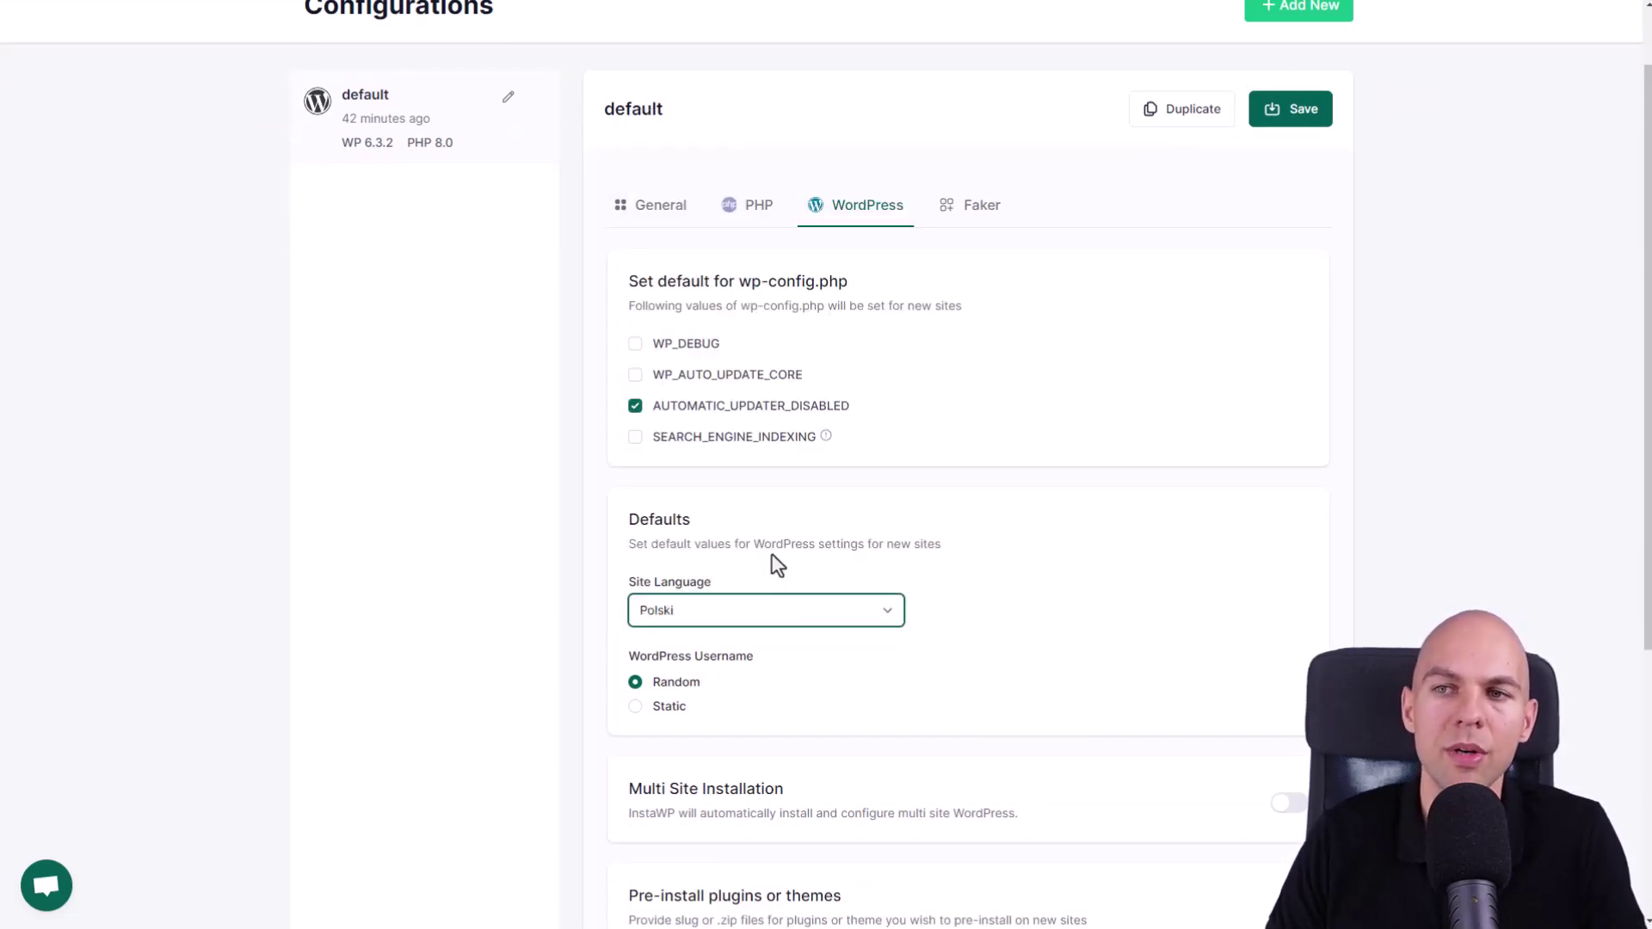
scroll(637, 525, down, 1)
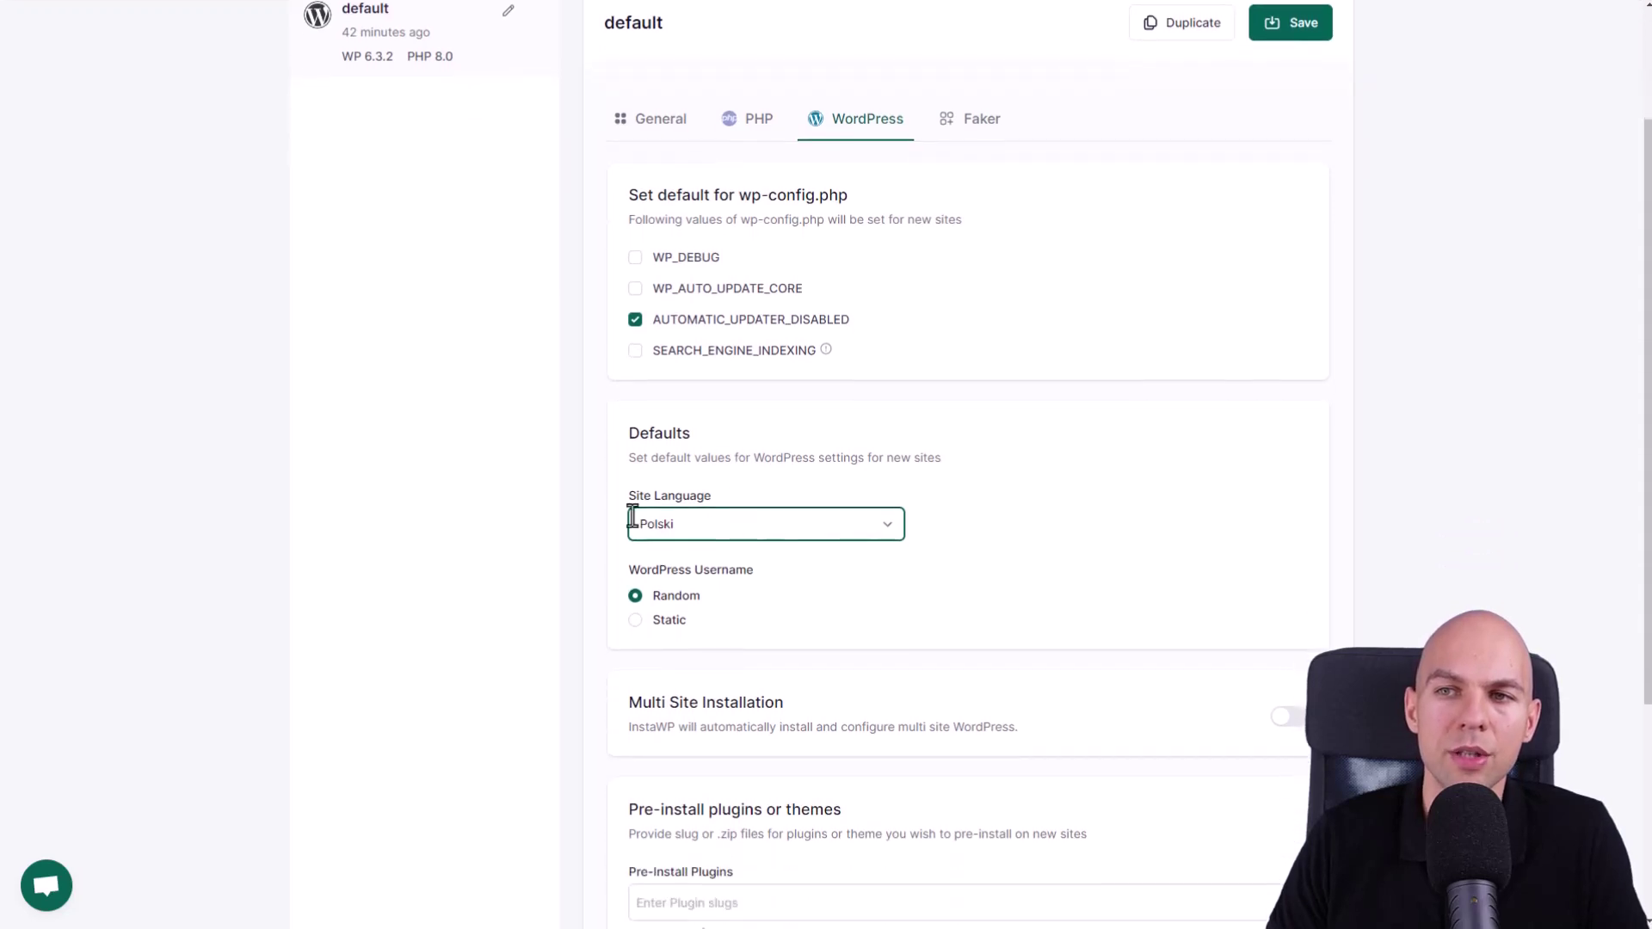
click(651, 623)
click(635, 596)
scroll(689, 533, down, 4)
click(844, 563)
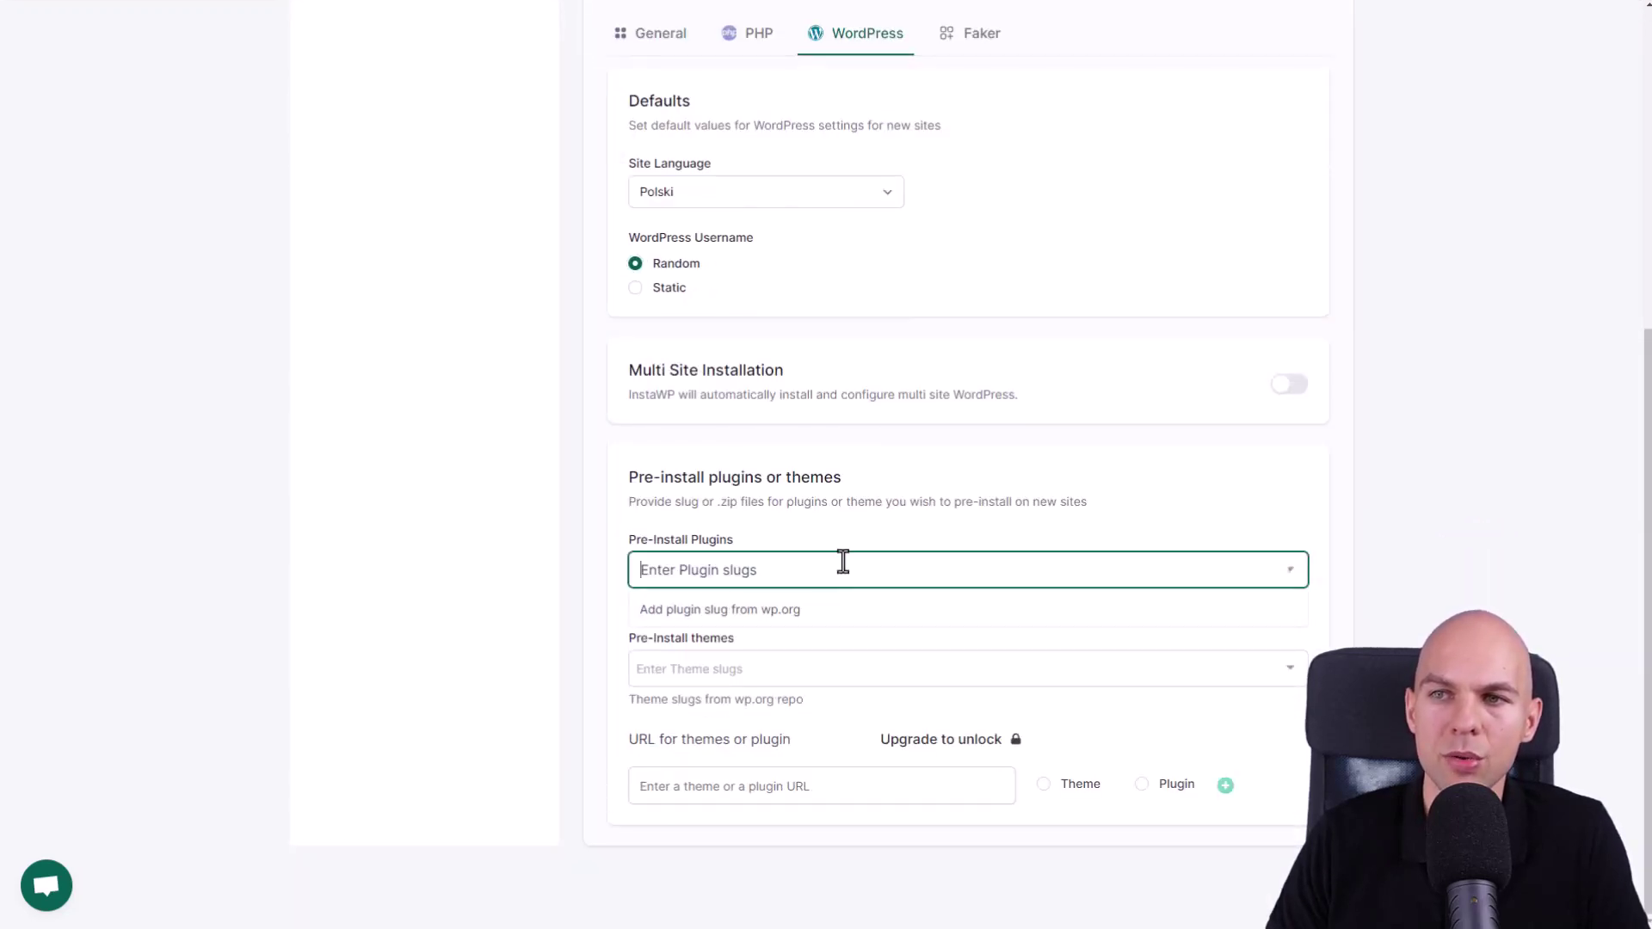
click(860, 531)
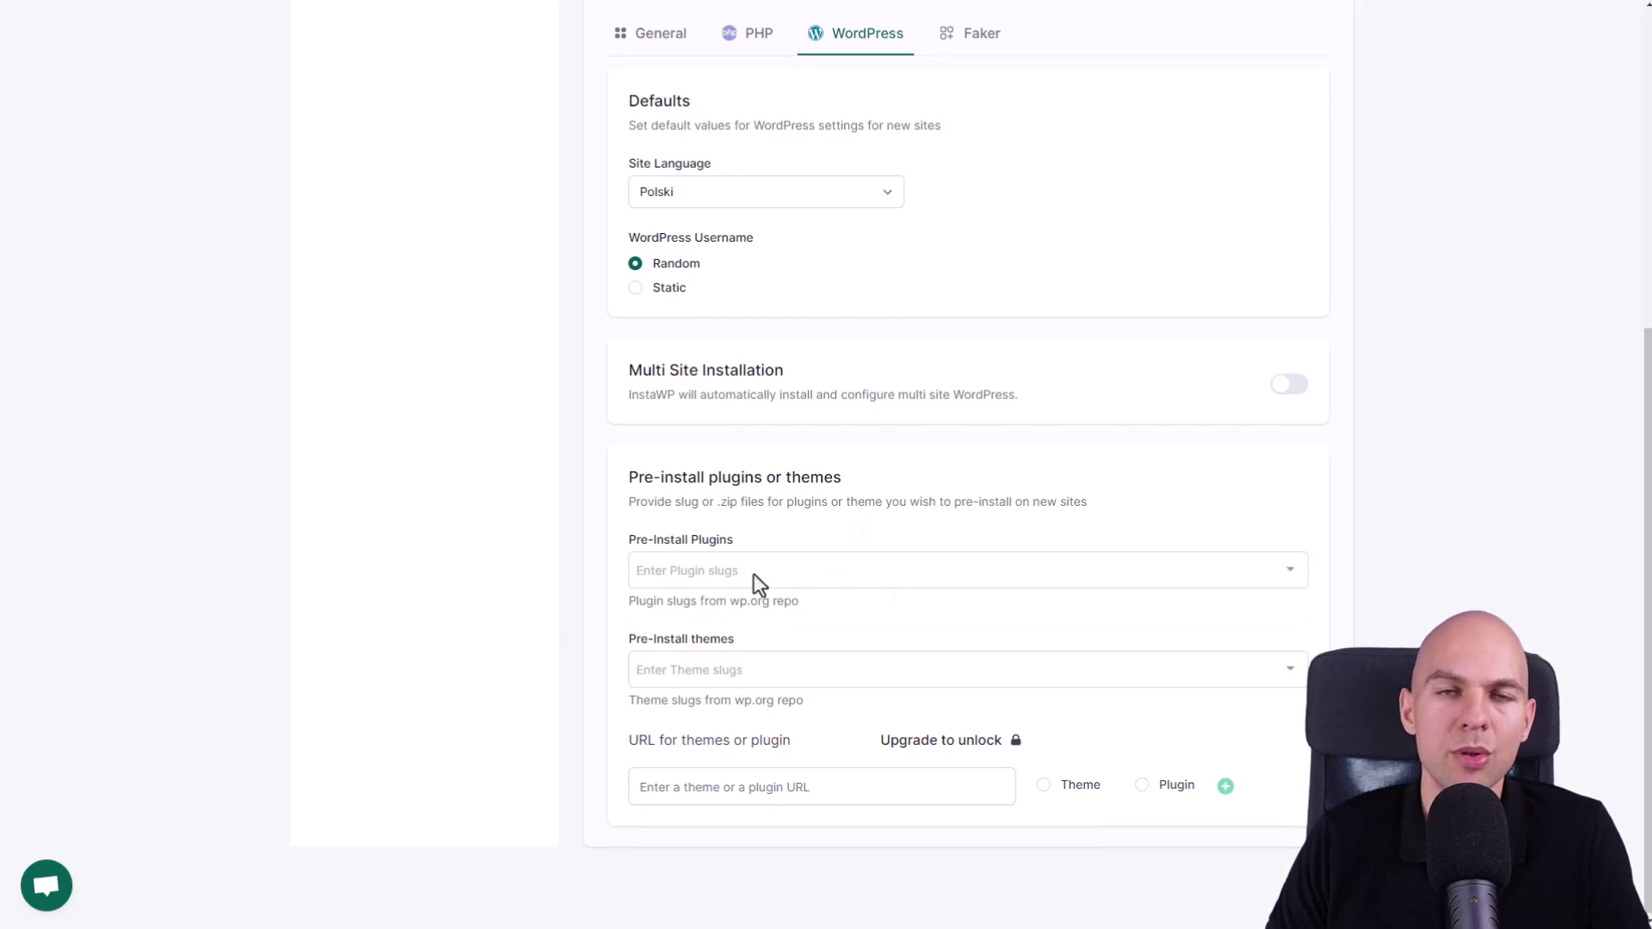
scroll(792, 568, up, 6)
scroll(818, 590, down, 1)
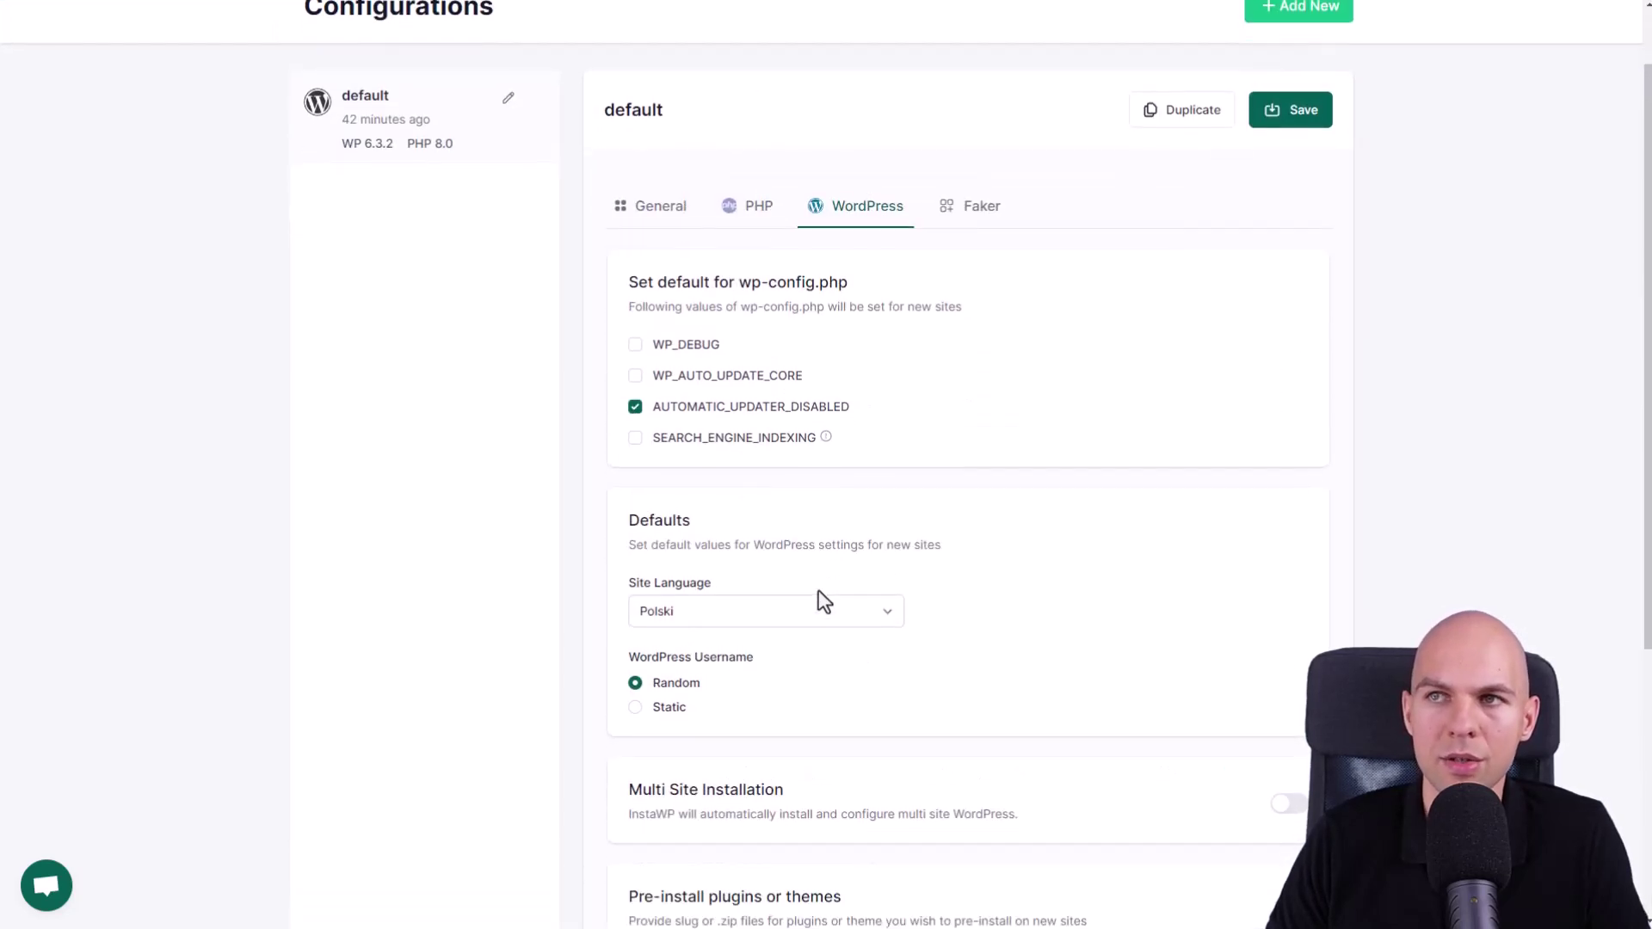
scroll(818, 590, up, 1)
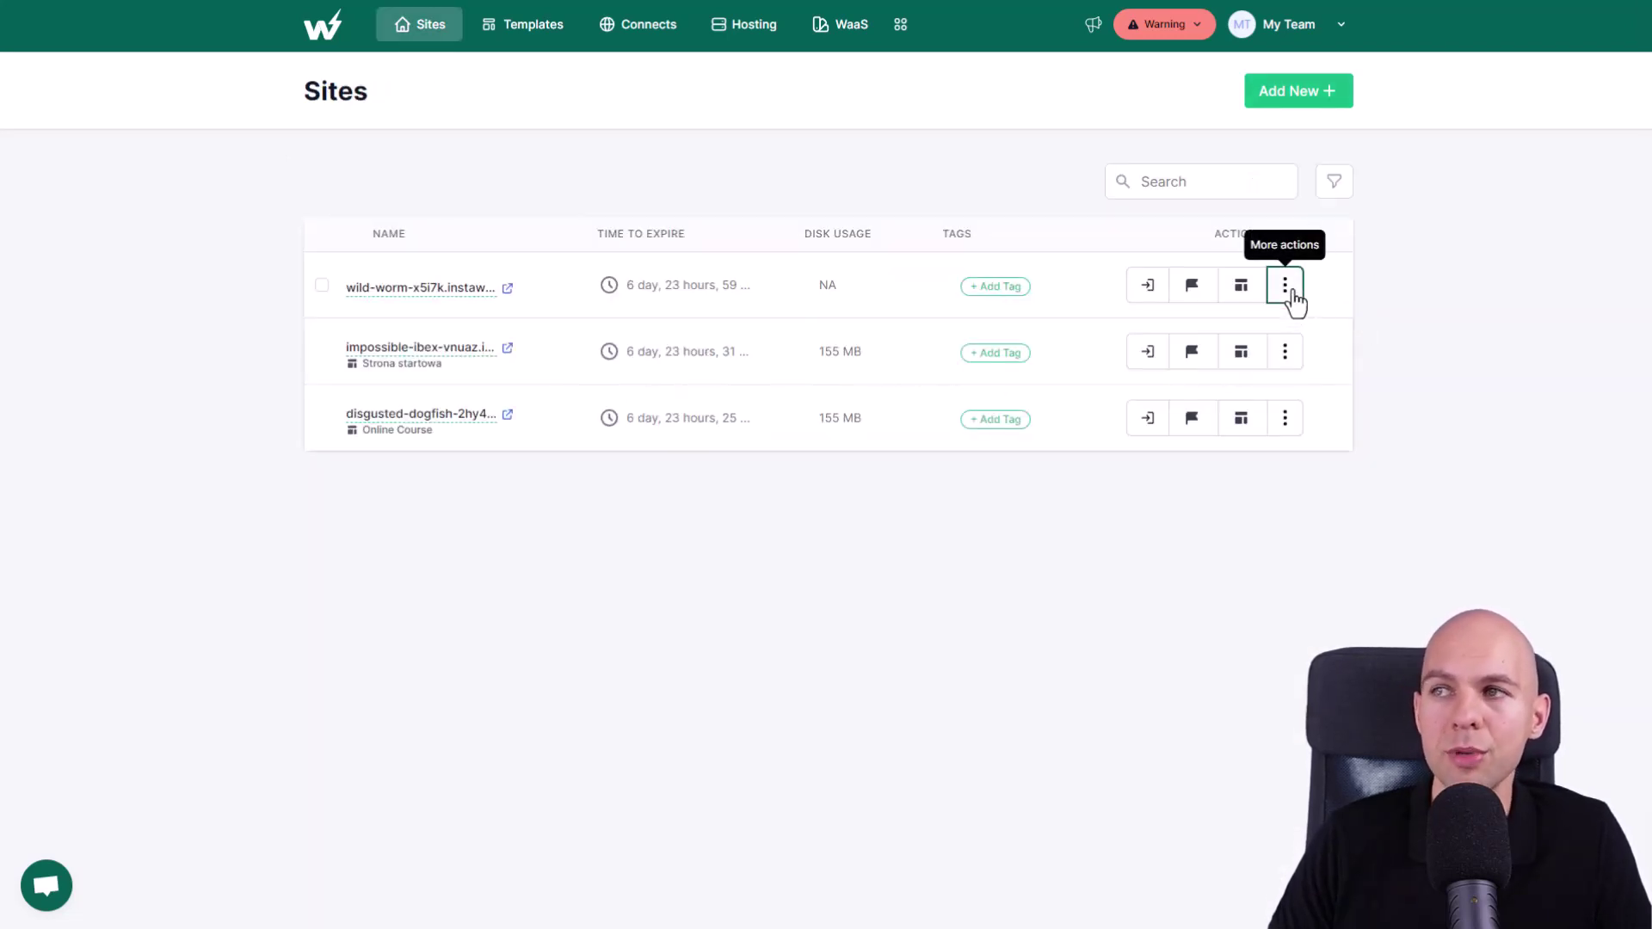
- Open wild-worm's Git Deployment page, then check Free plan usage and go to Pricing Plans
click(1291, 293)
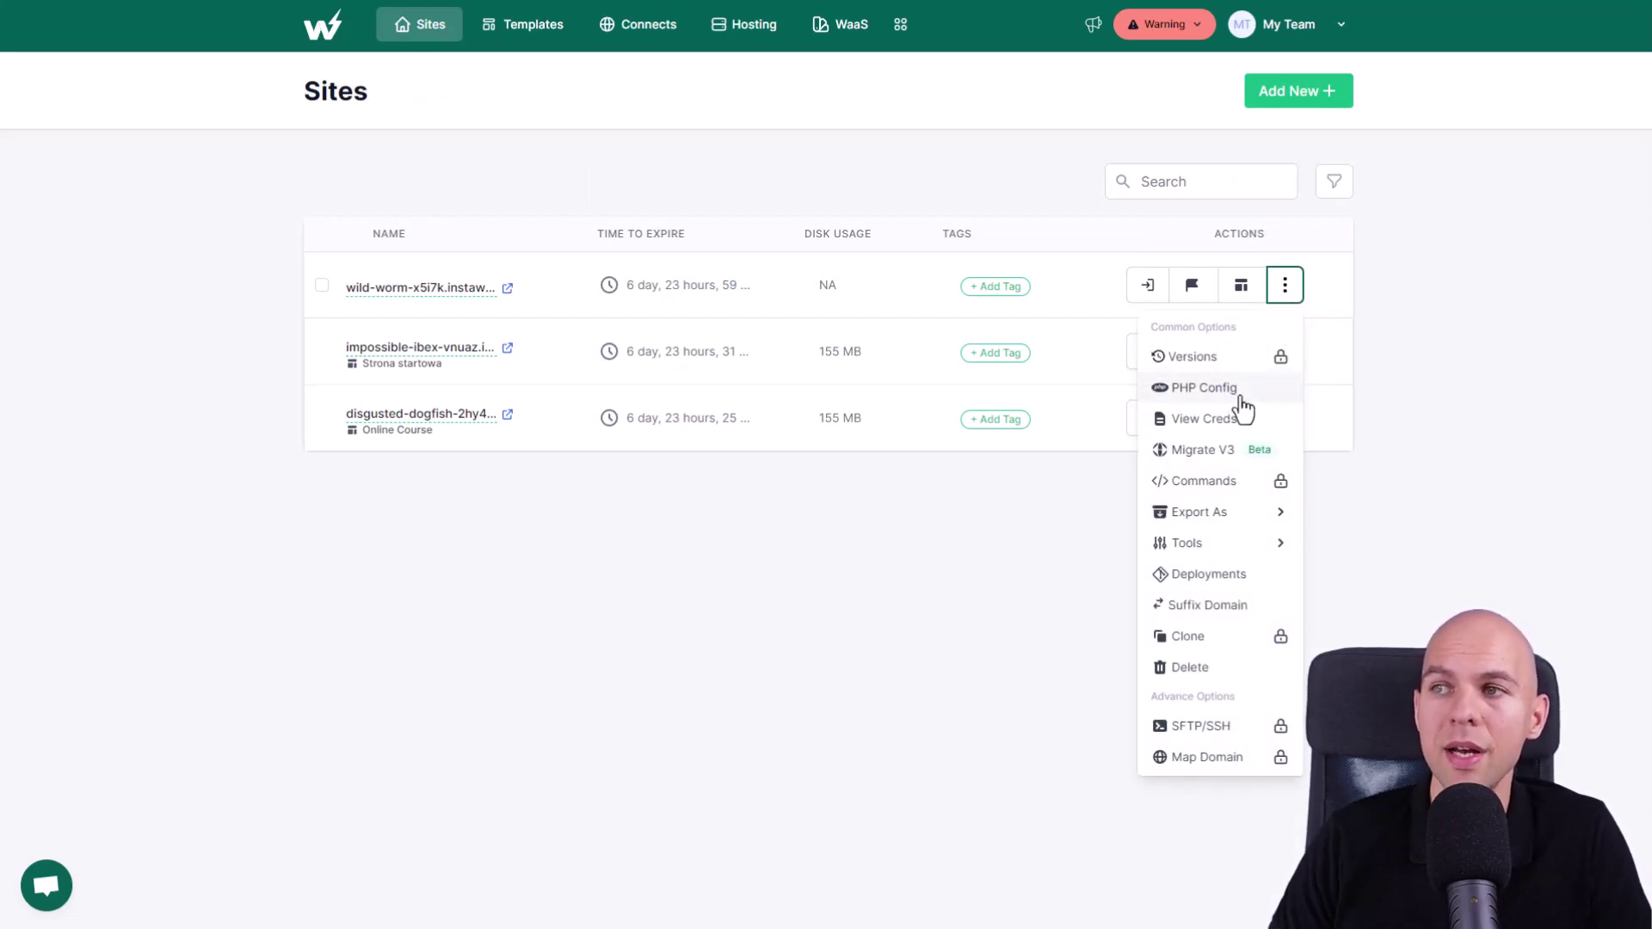
mouse_move(1228, 516)
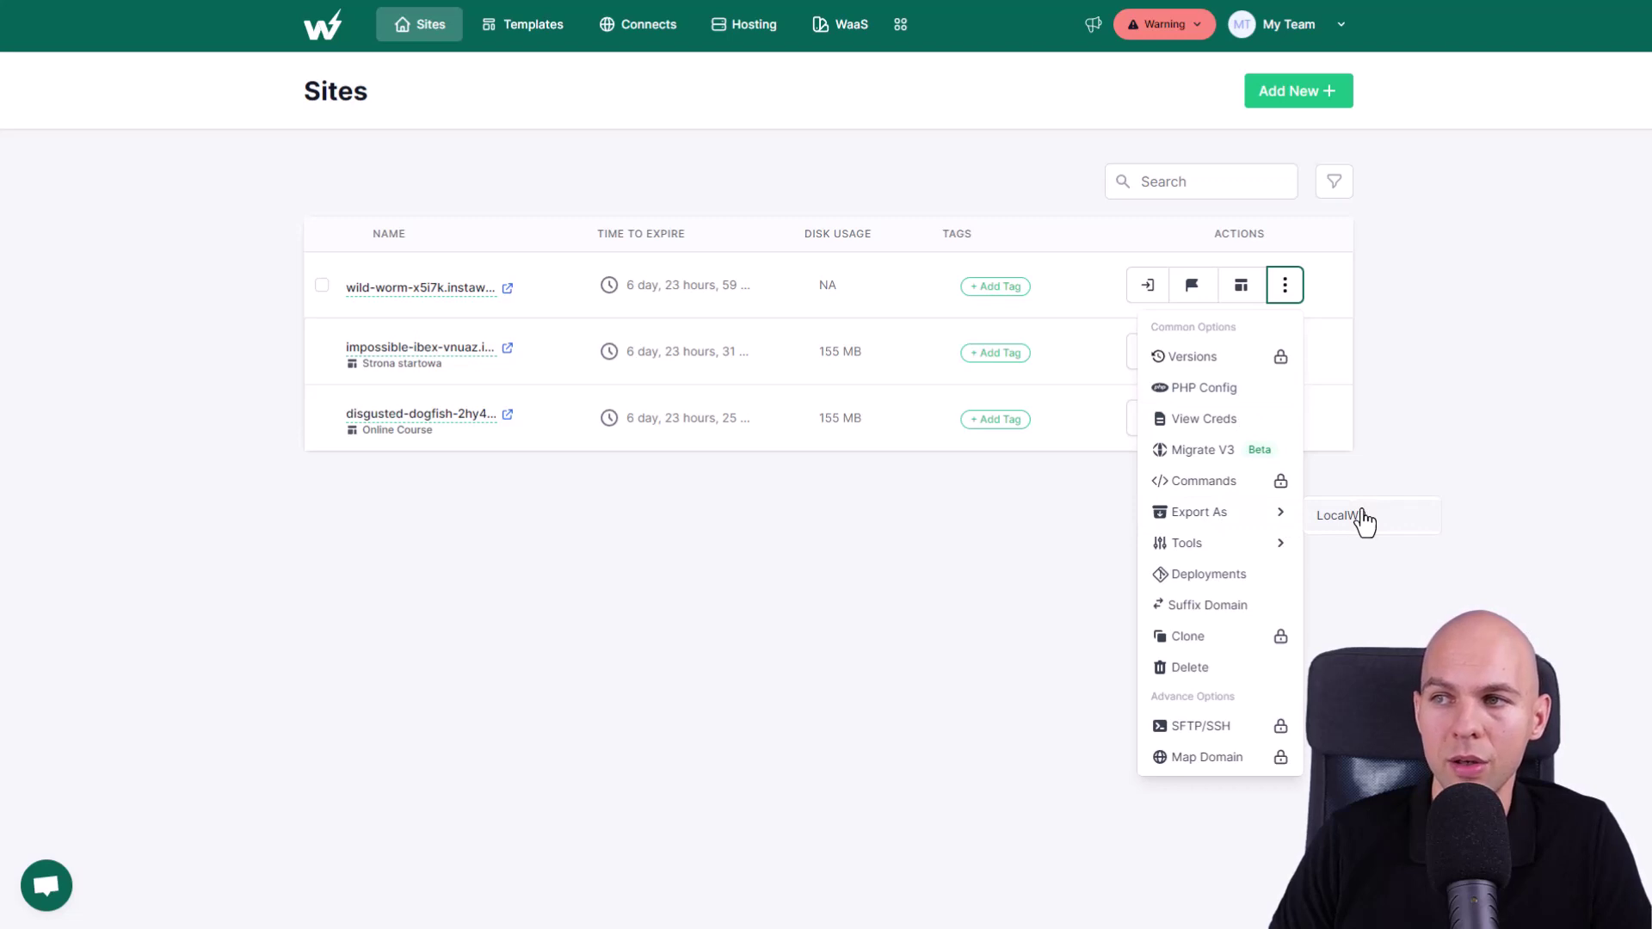
mouse_move(1226, 550)
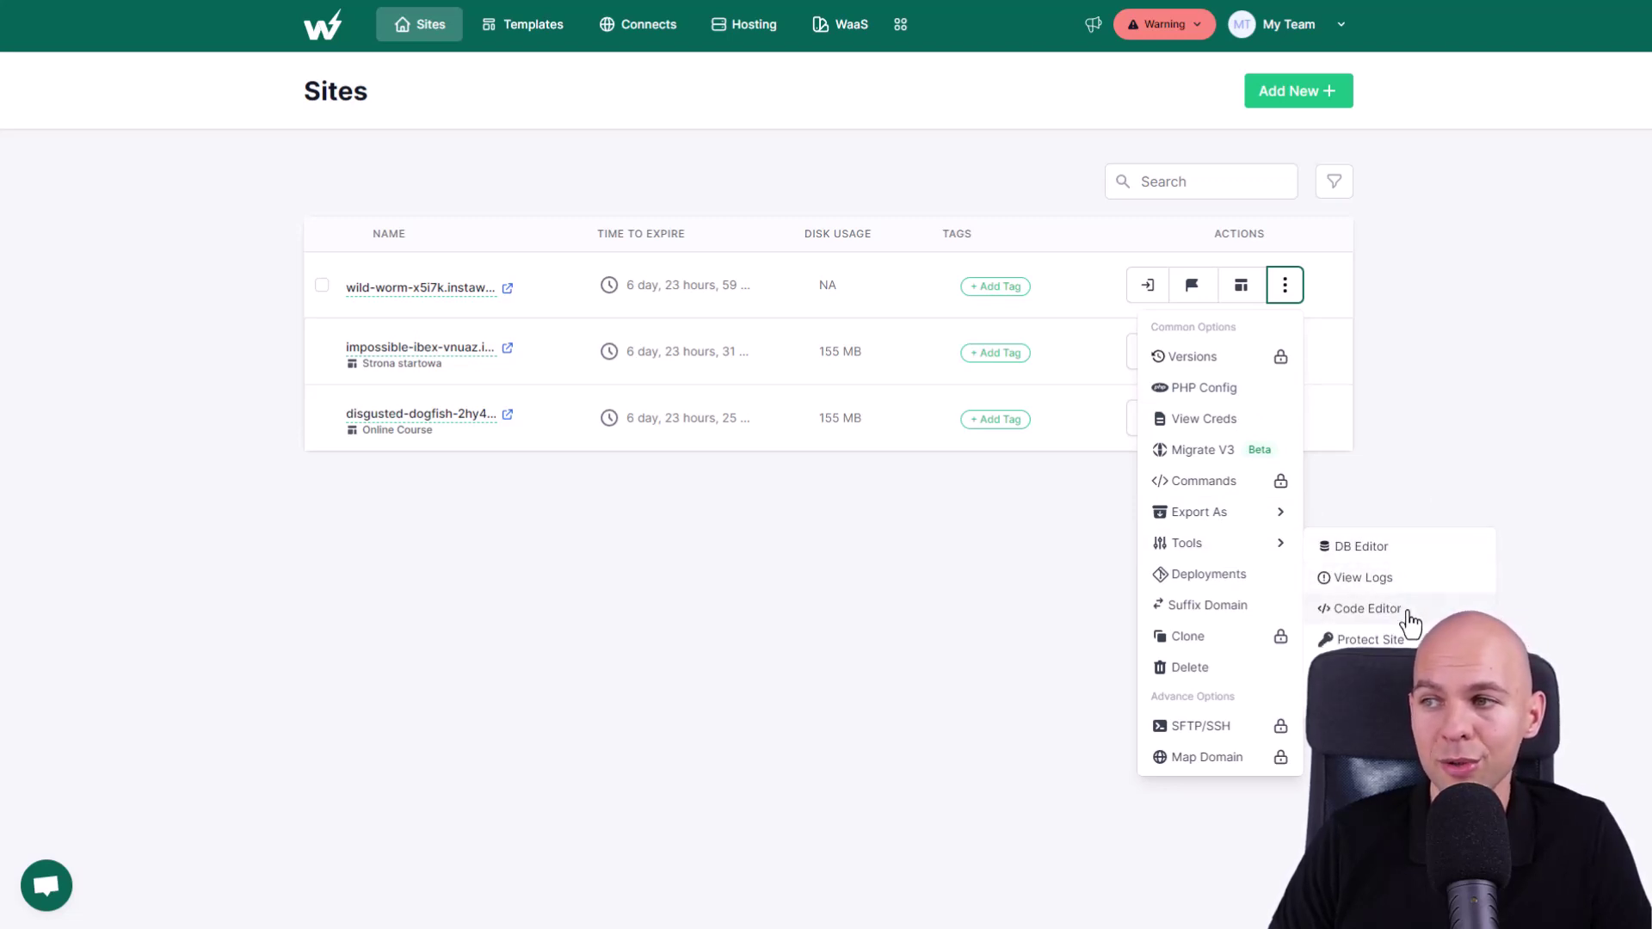
click(1245, 577)
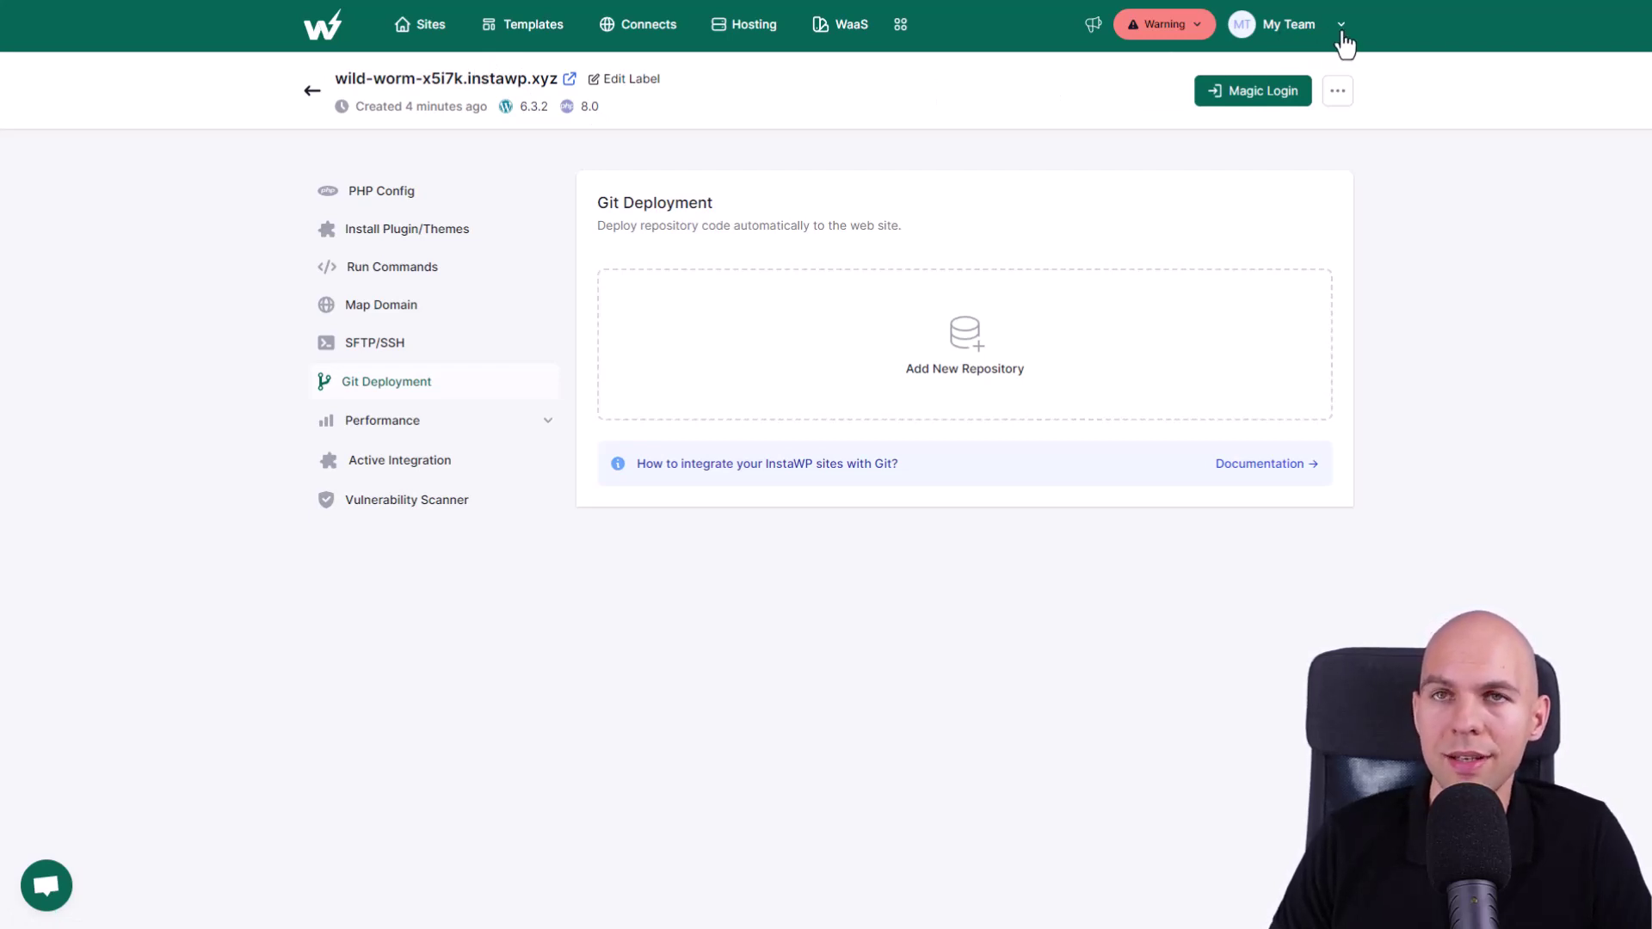
click(1169, 26)
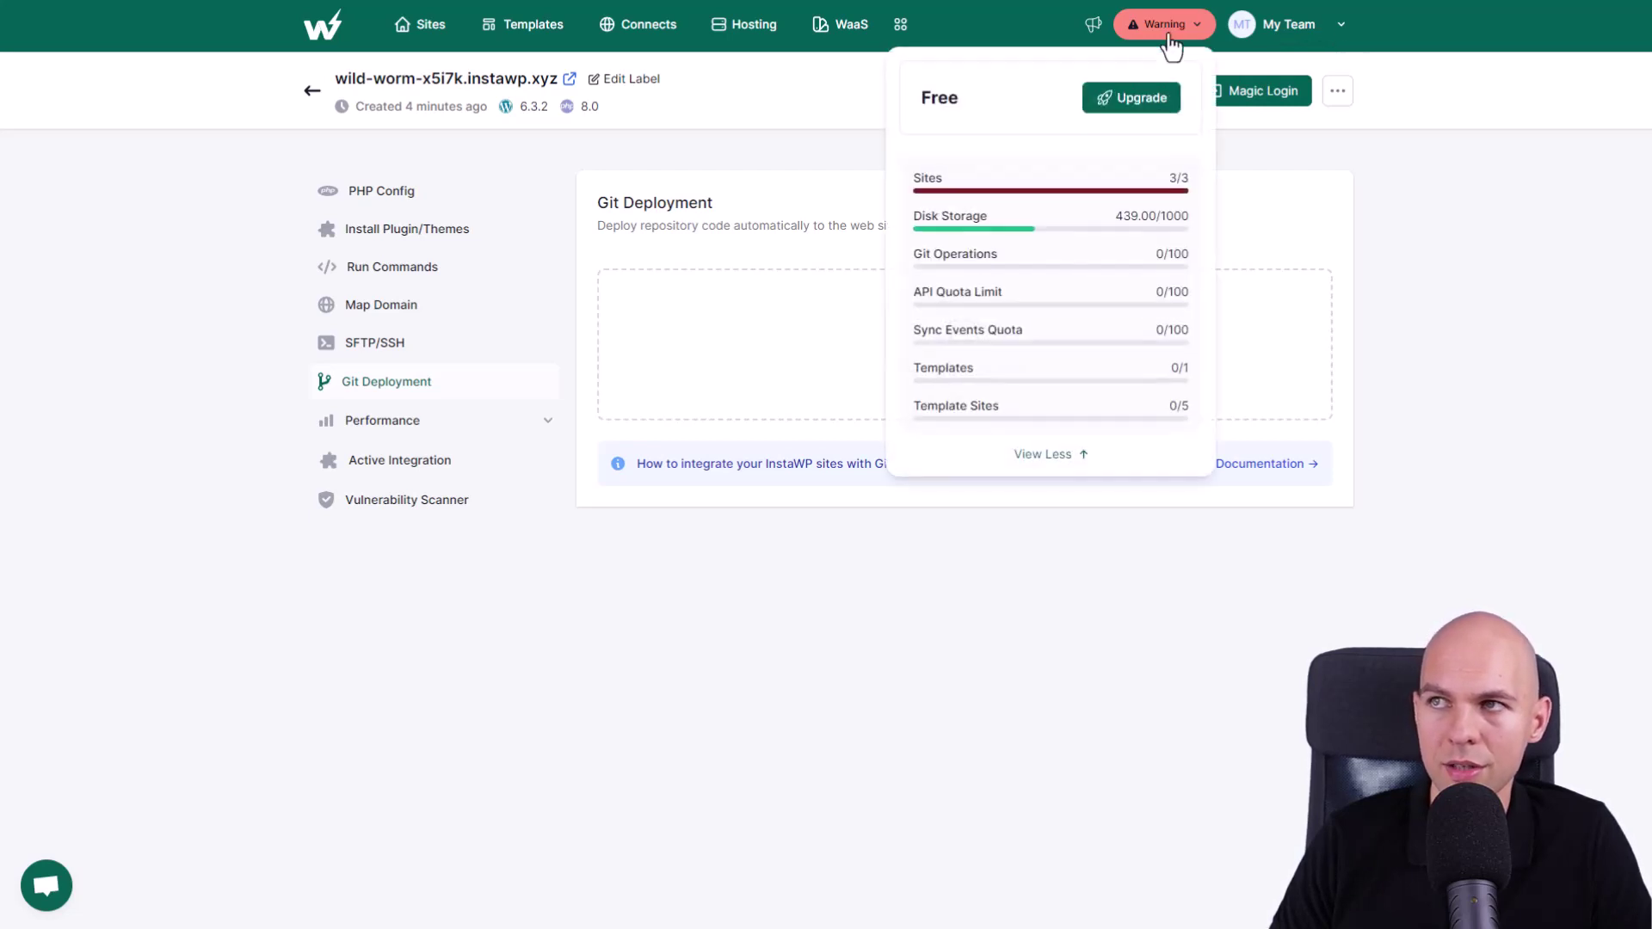
click(1128, 95)
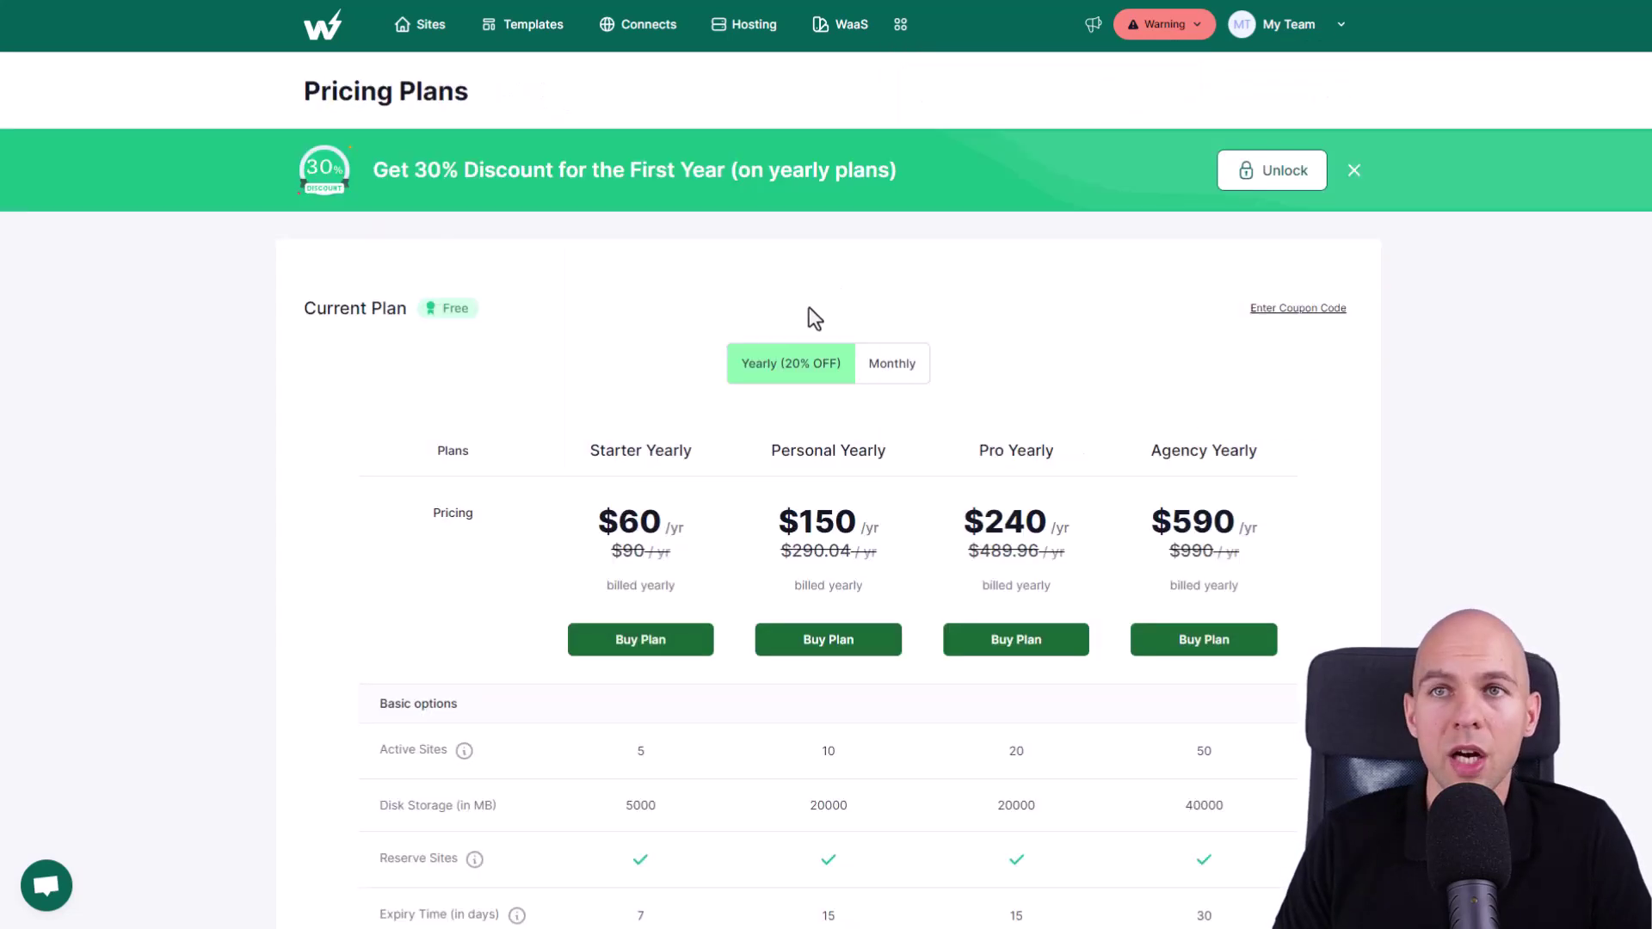
- Switch Pricing Plans to monthly billing: Starter $6, Personal $15, Pro $24, Agency $59
click(917, 367)
scroll(946, 318, down, 1)
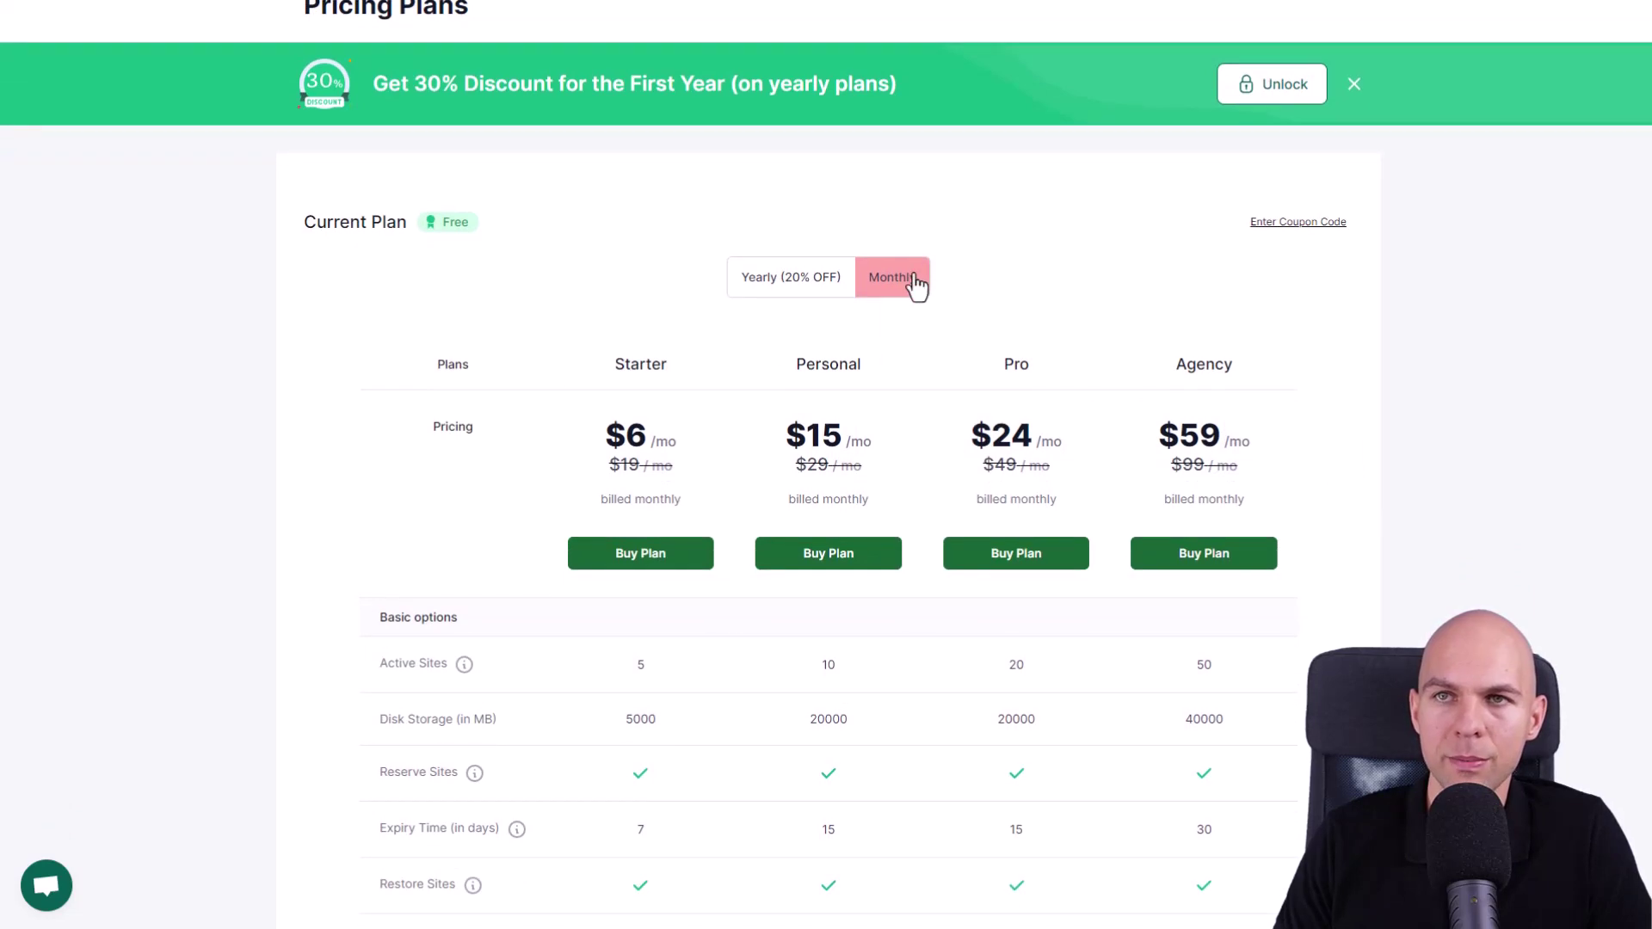
scroll(903, 291, down, 2)
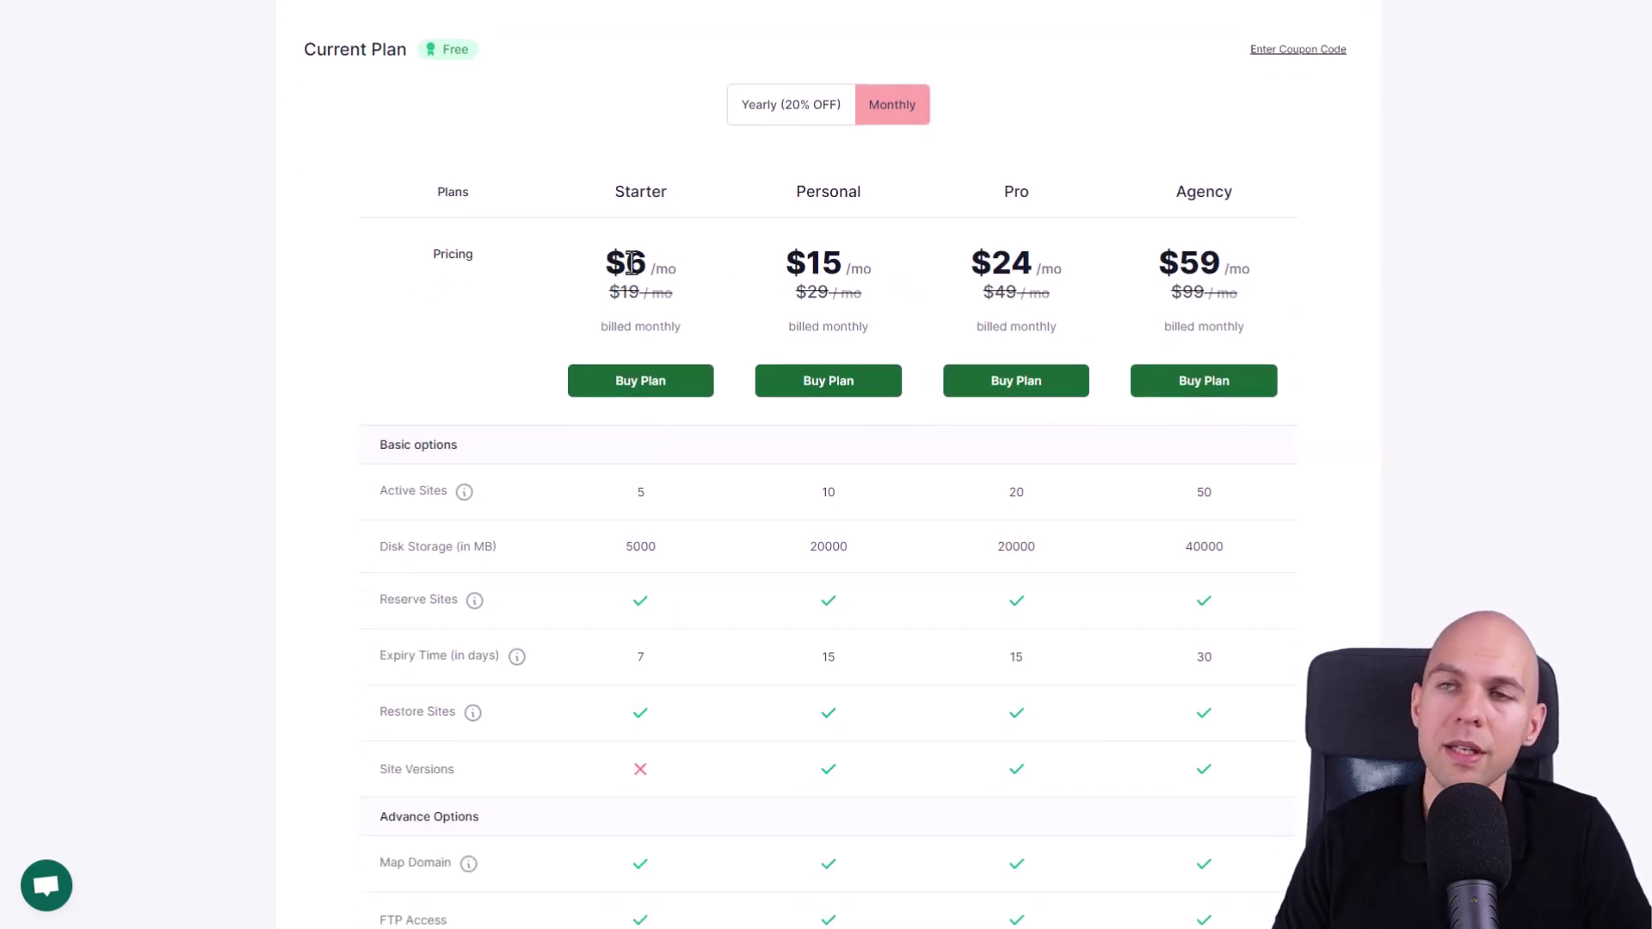
scroll(619, 256, down, 2)
scroll(654, 253, down, 2)
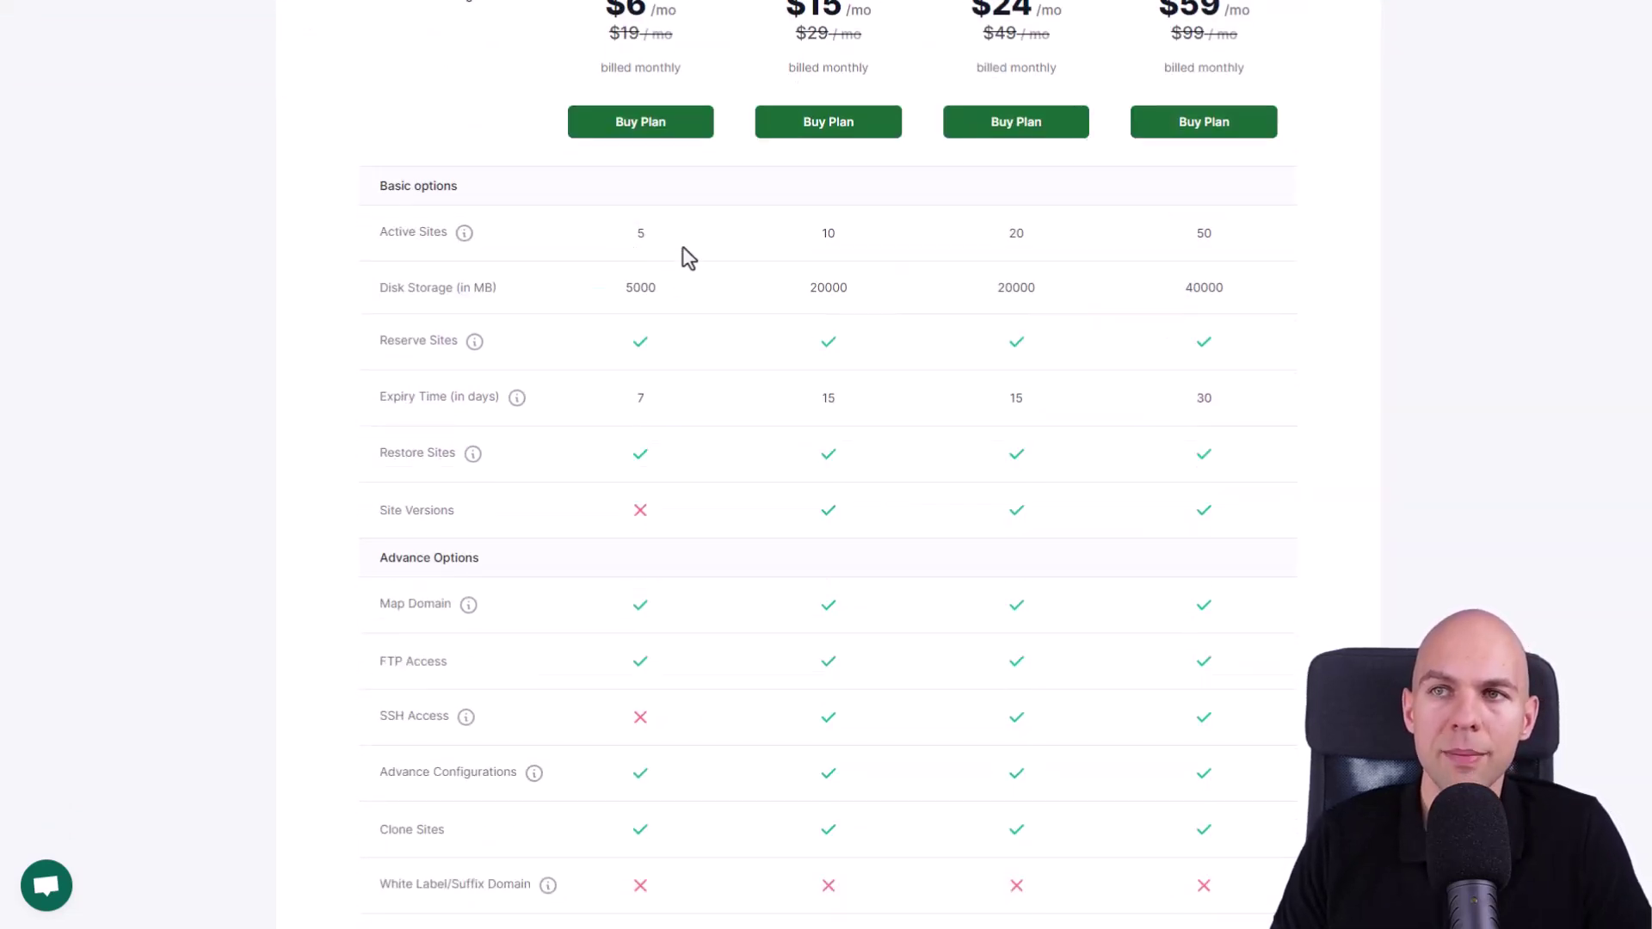
- Scroll through the Starter, Personal, Pro and Agency feature comparison table, then back up
mouse_move(474, 252)
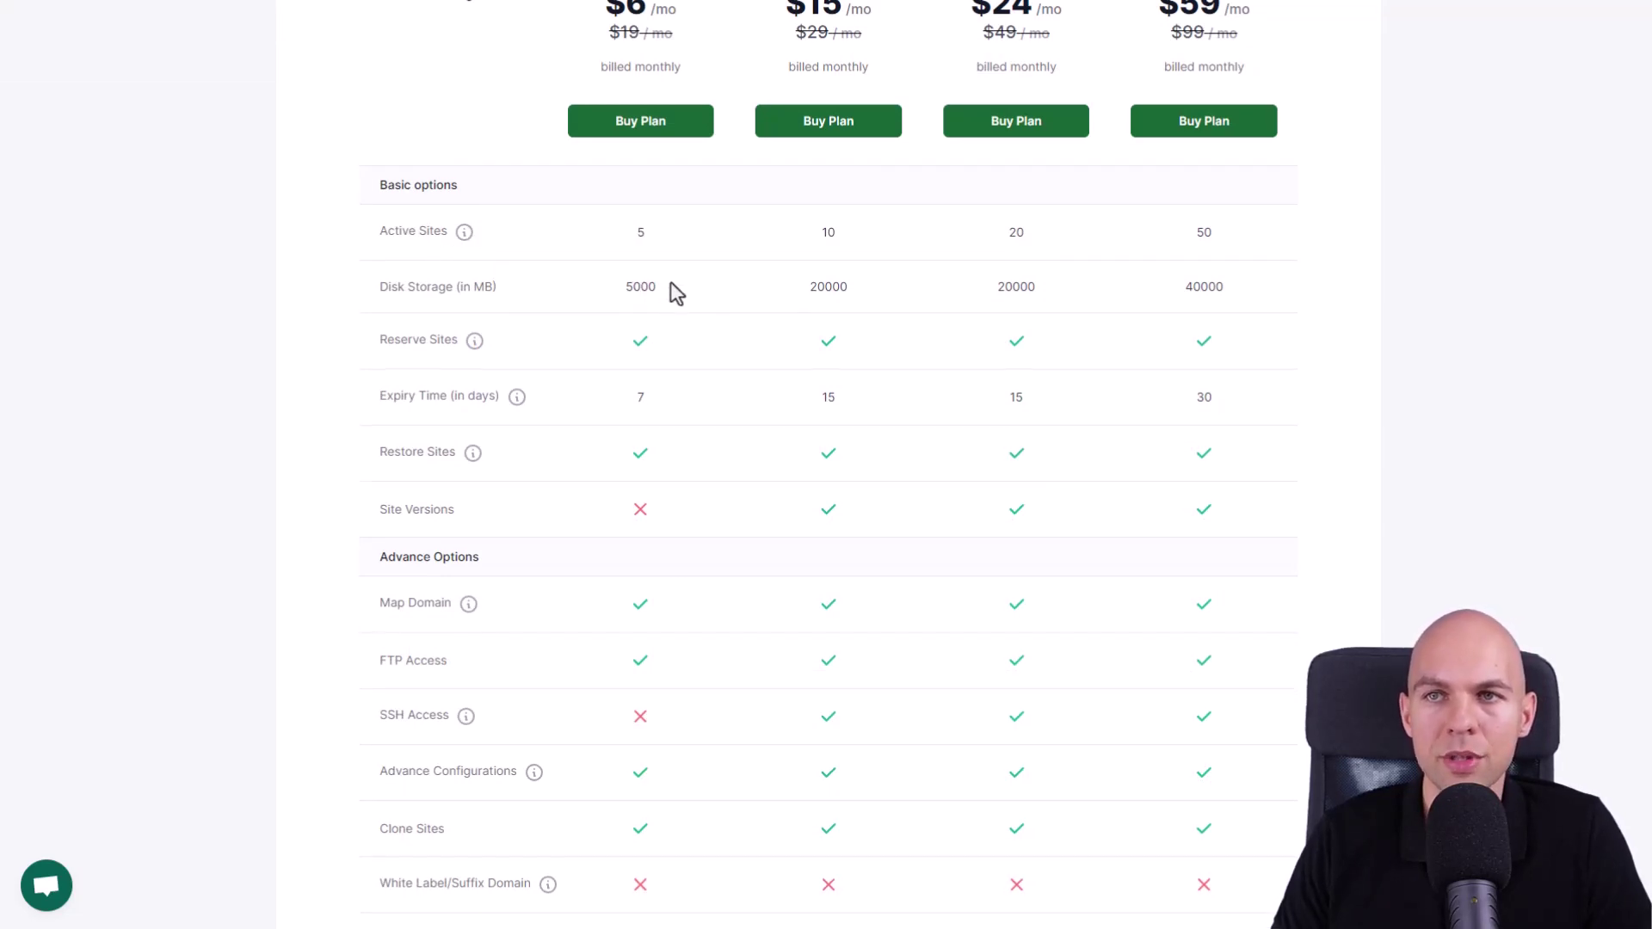
scroll(671, 288, down, 1)
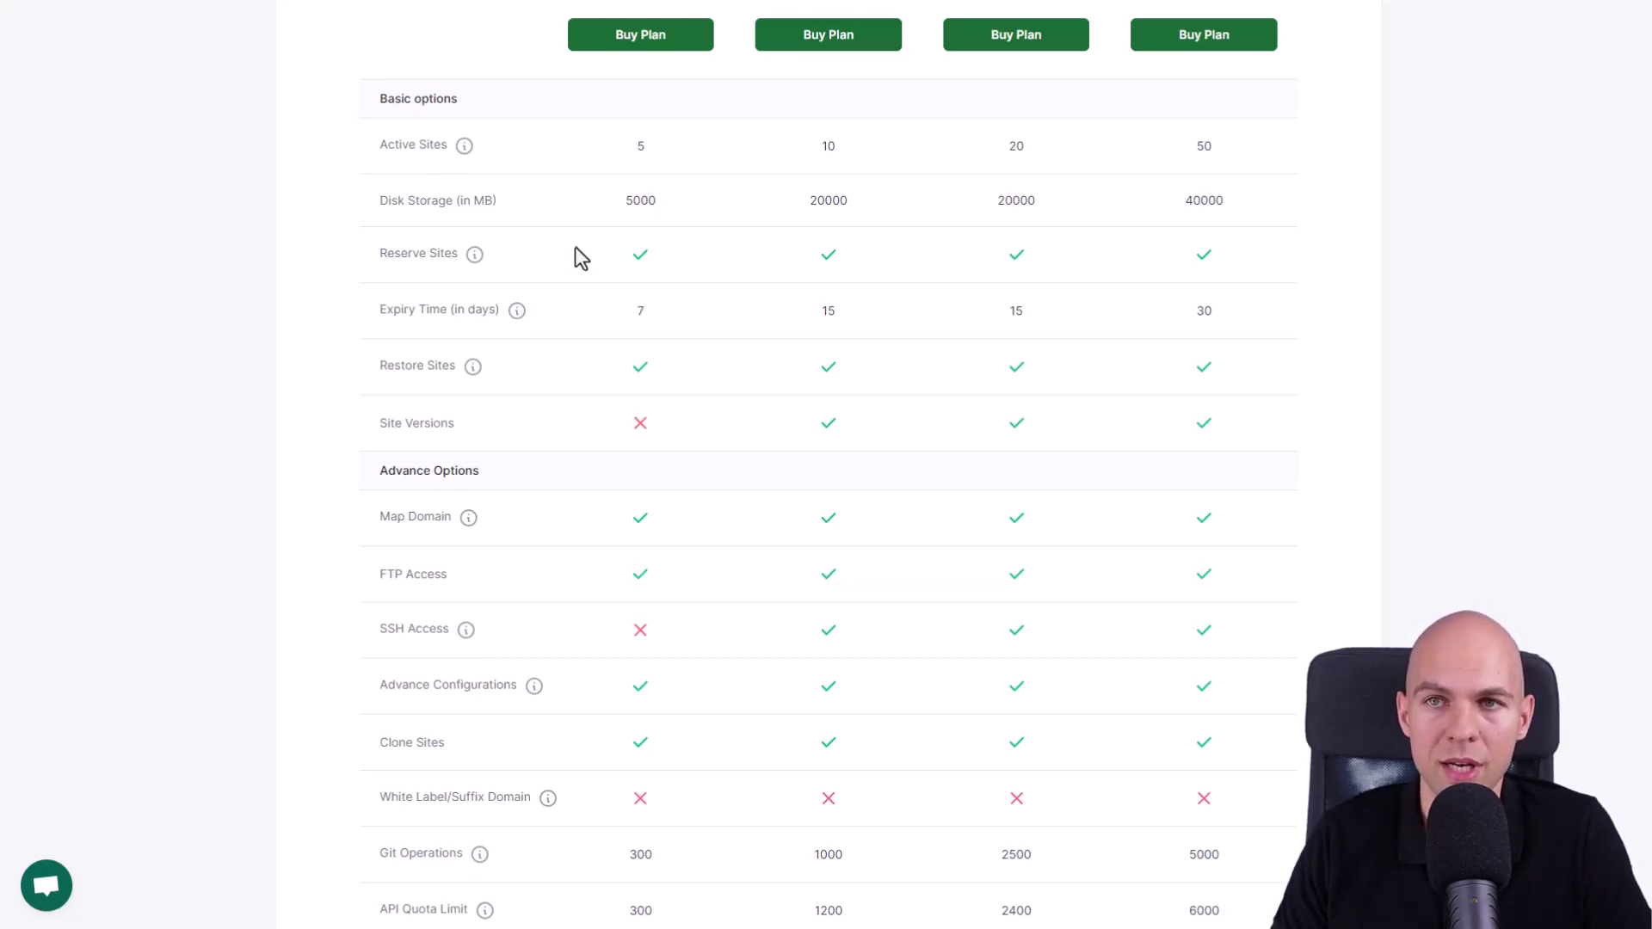
scroll(421, 206, down, 4)
scroll(657, 582, down, 4)
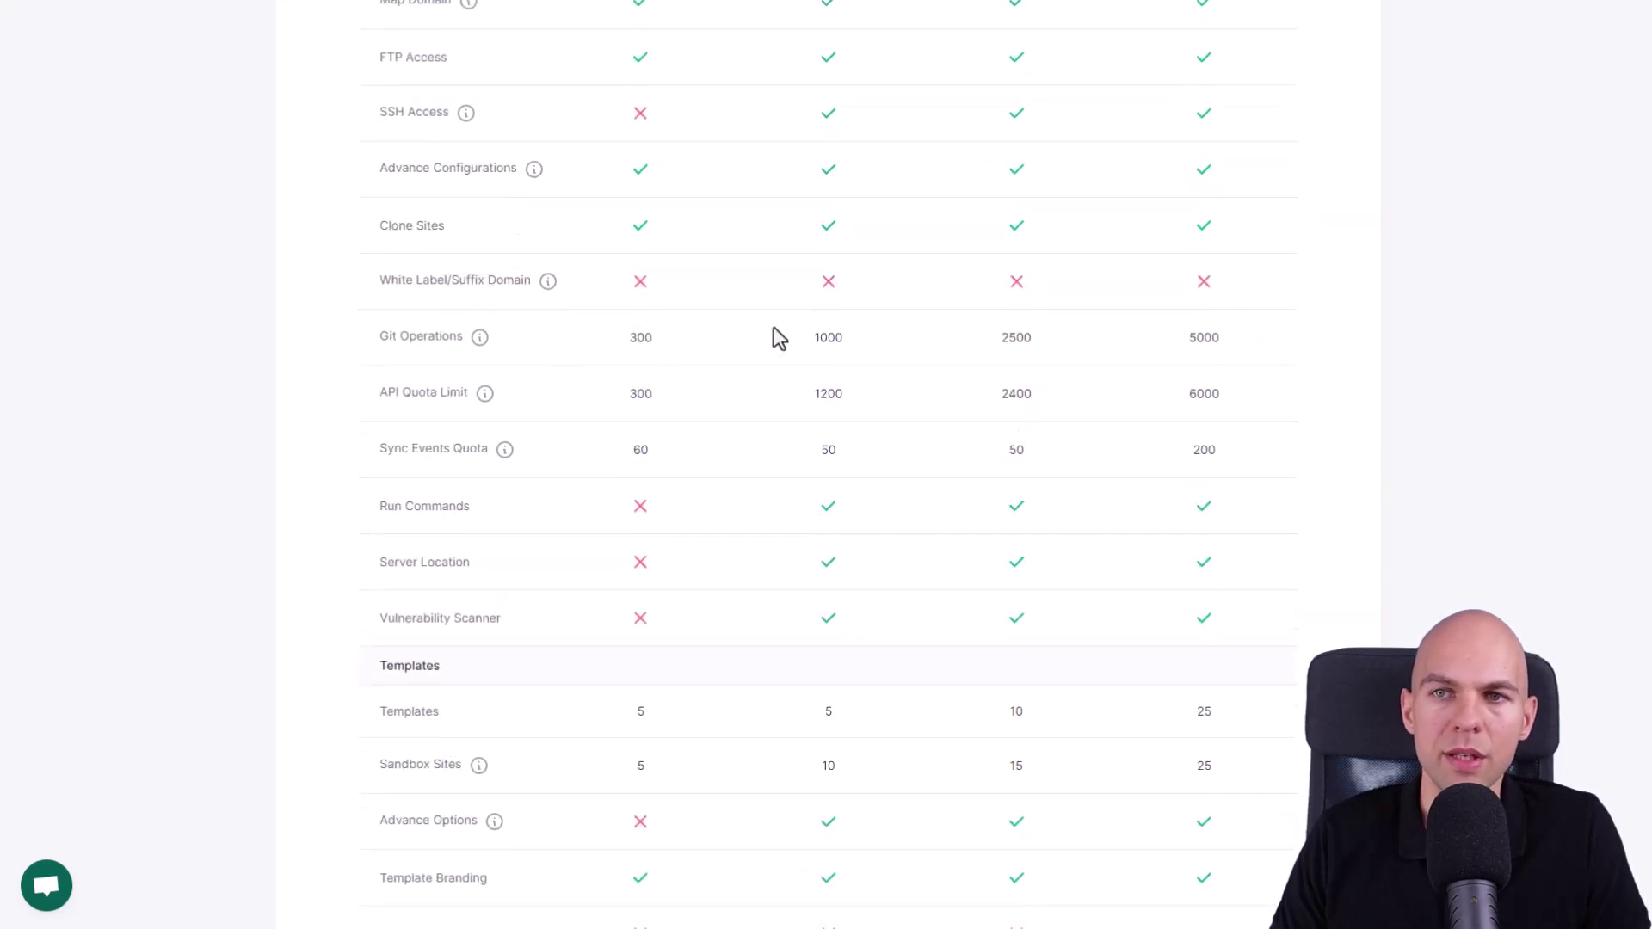
scroll(772, 327, down, 2)
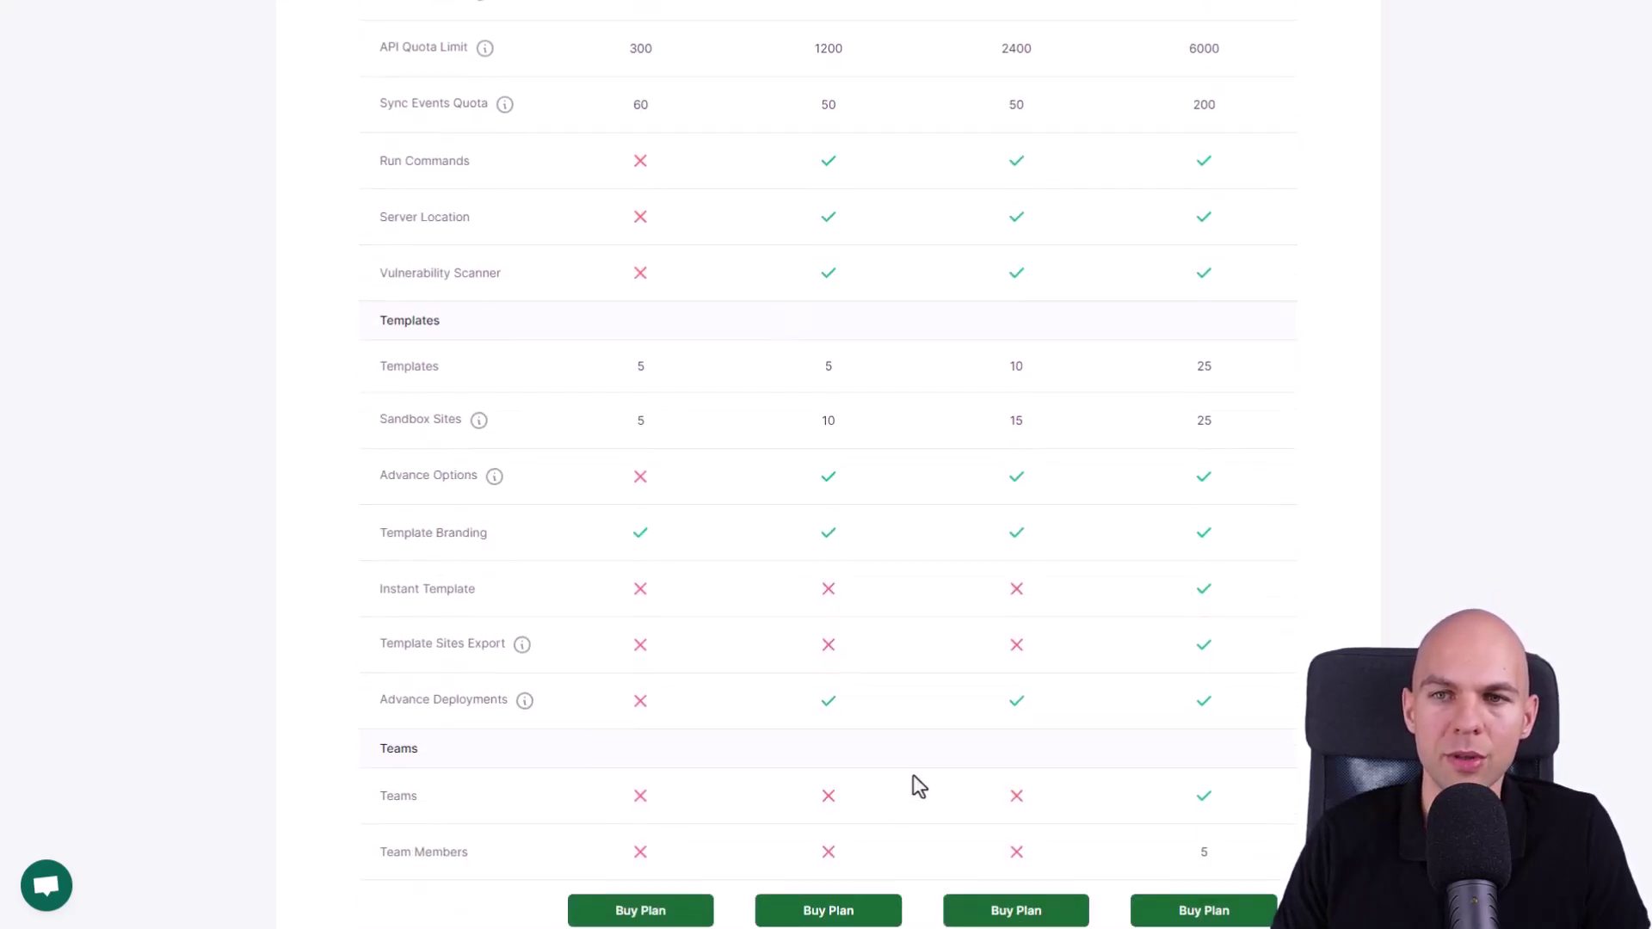
scroll(914, 787, up, 2)
scroll(907, 803, up, 15)
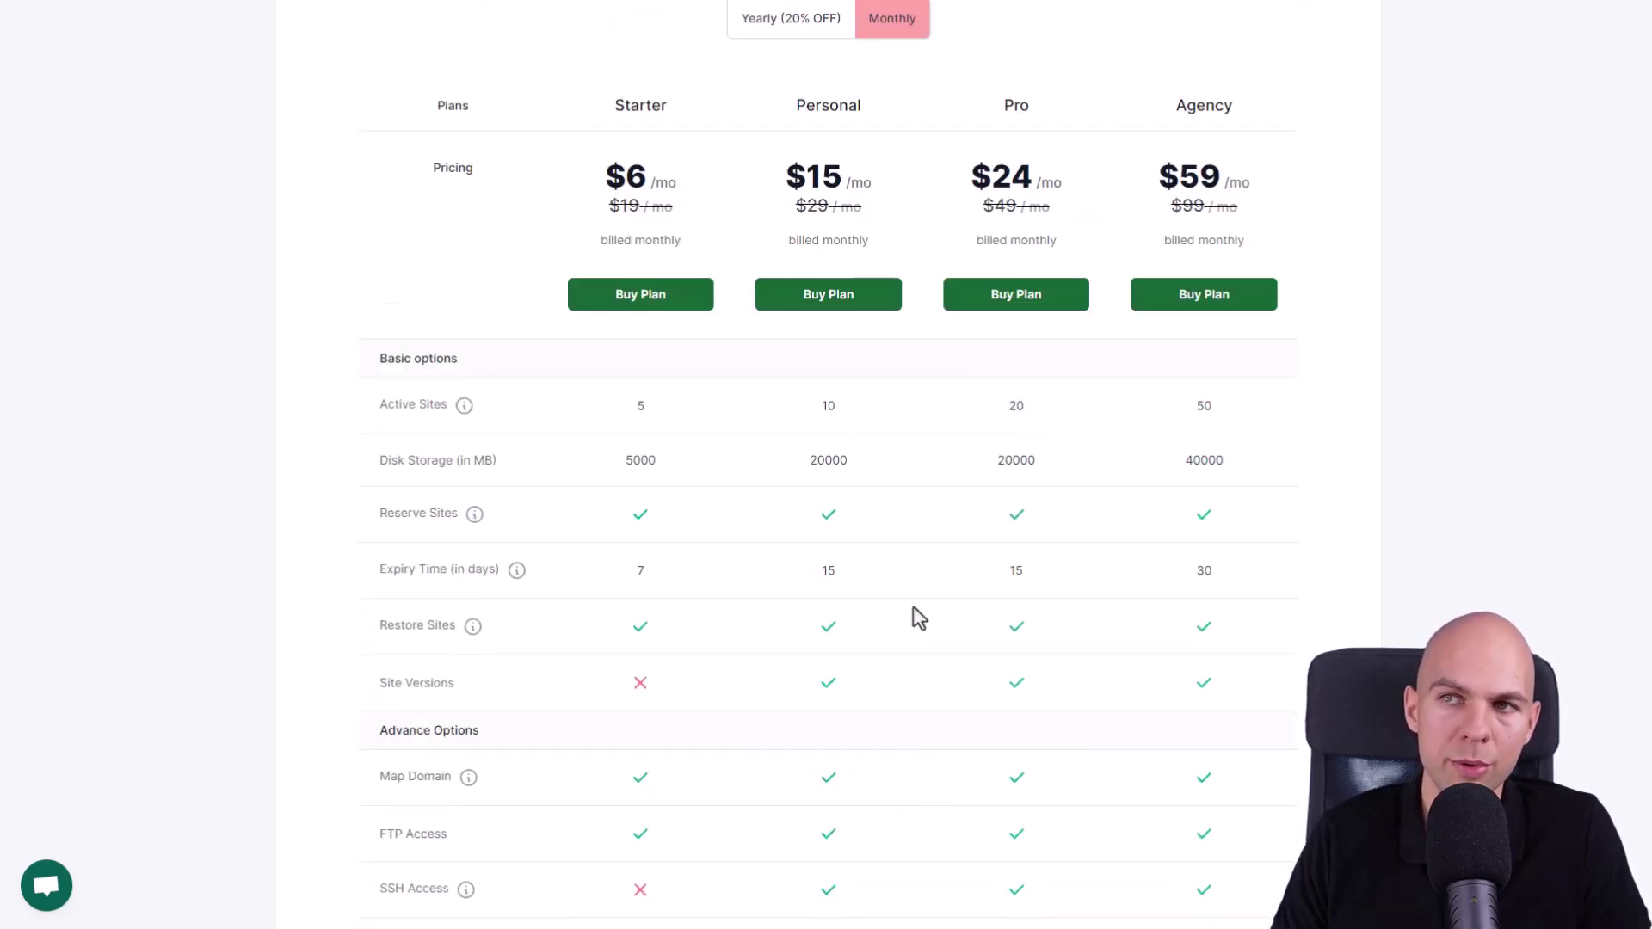
scroll(912, 605, up, 2)
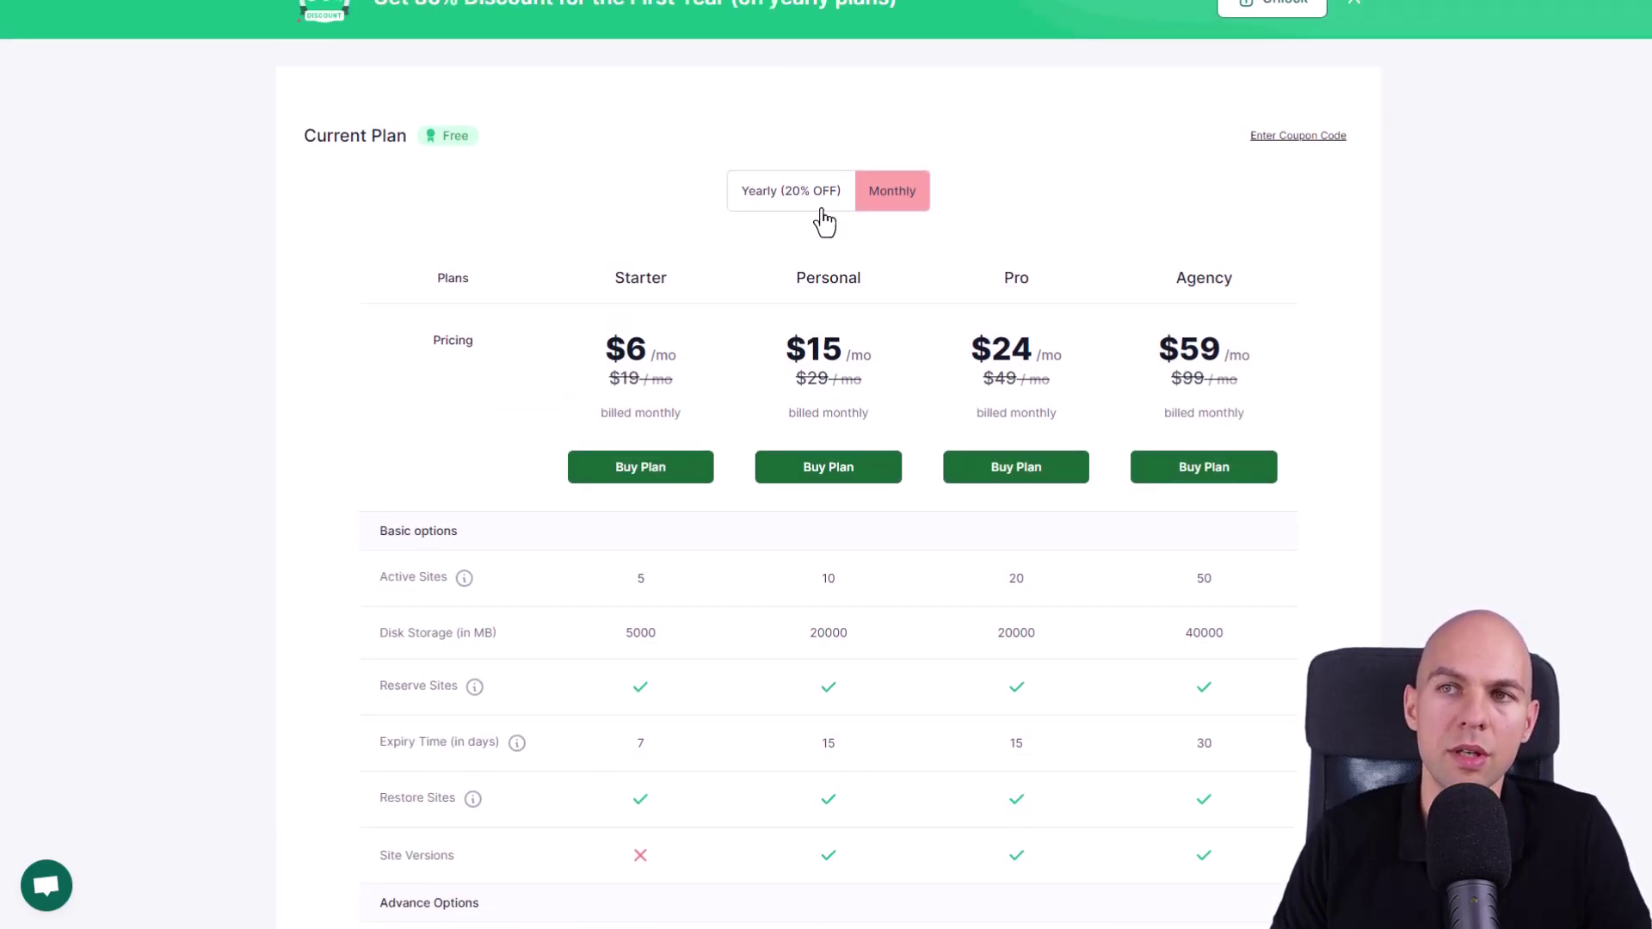
- Switch to Yearly (20% OFF) billing: Starter $60, Personal $150, Pro $240, Agency $590 per year
click(776, 200)
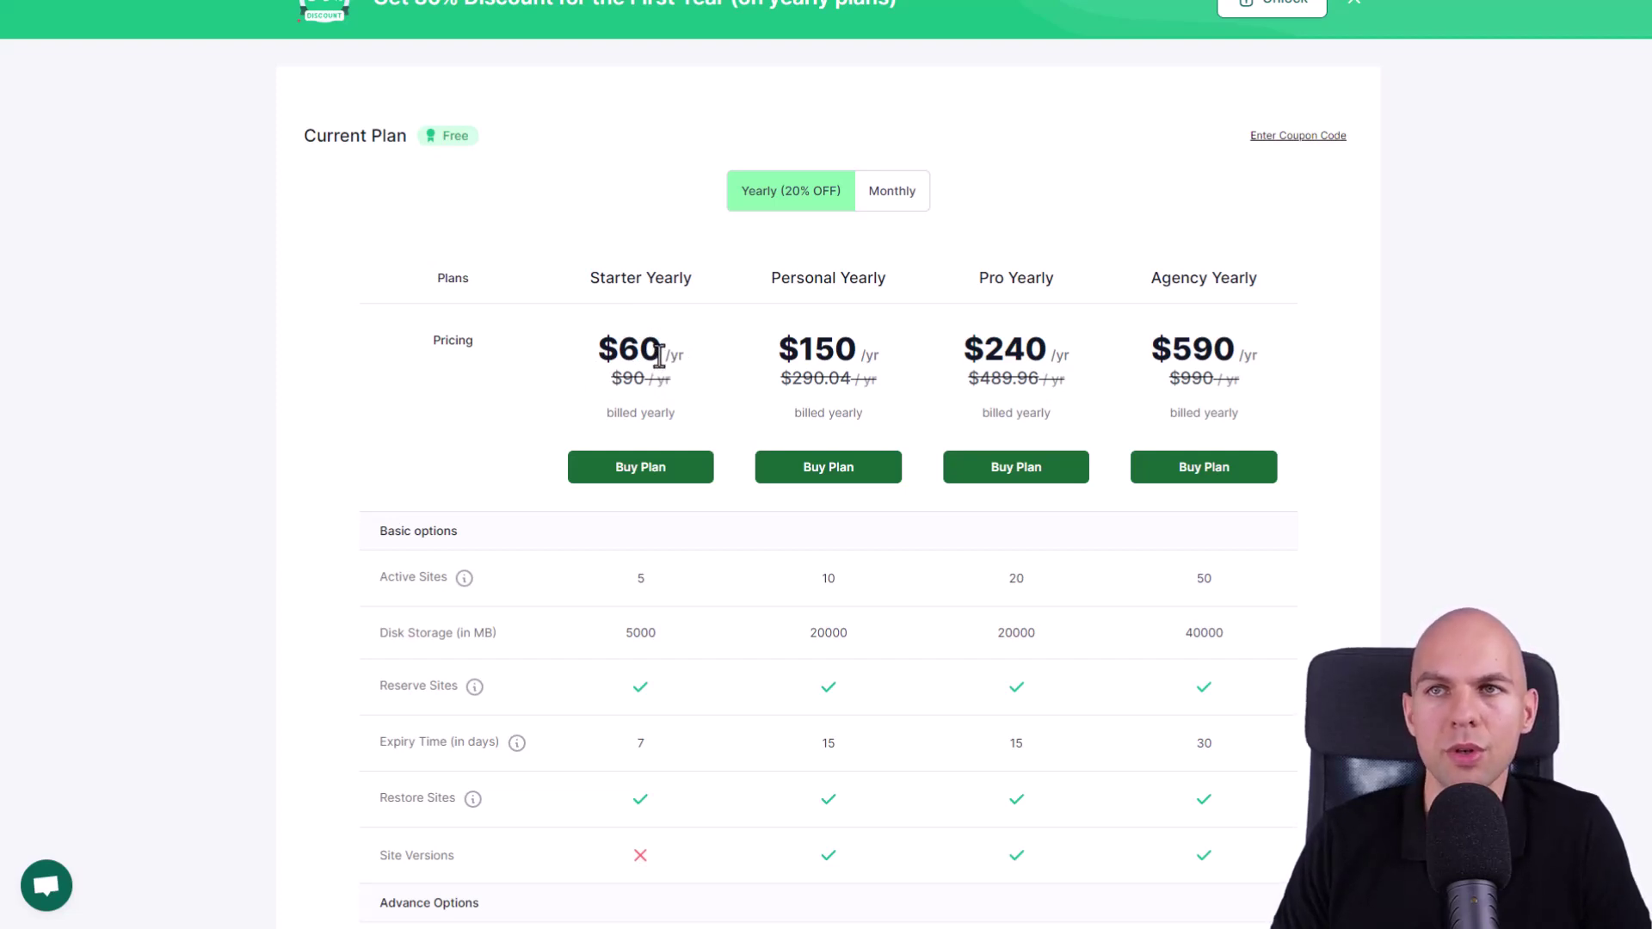
scroll(659, 356, up, 2)
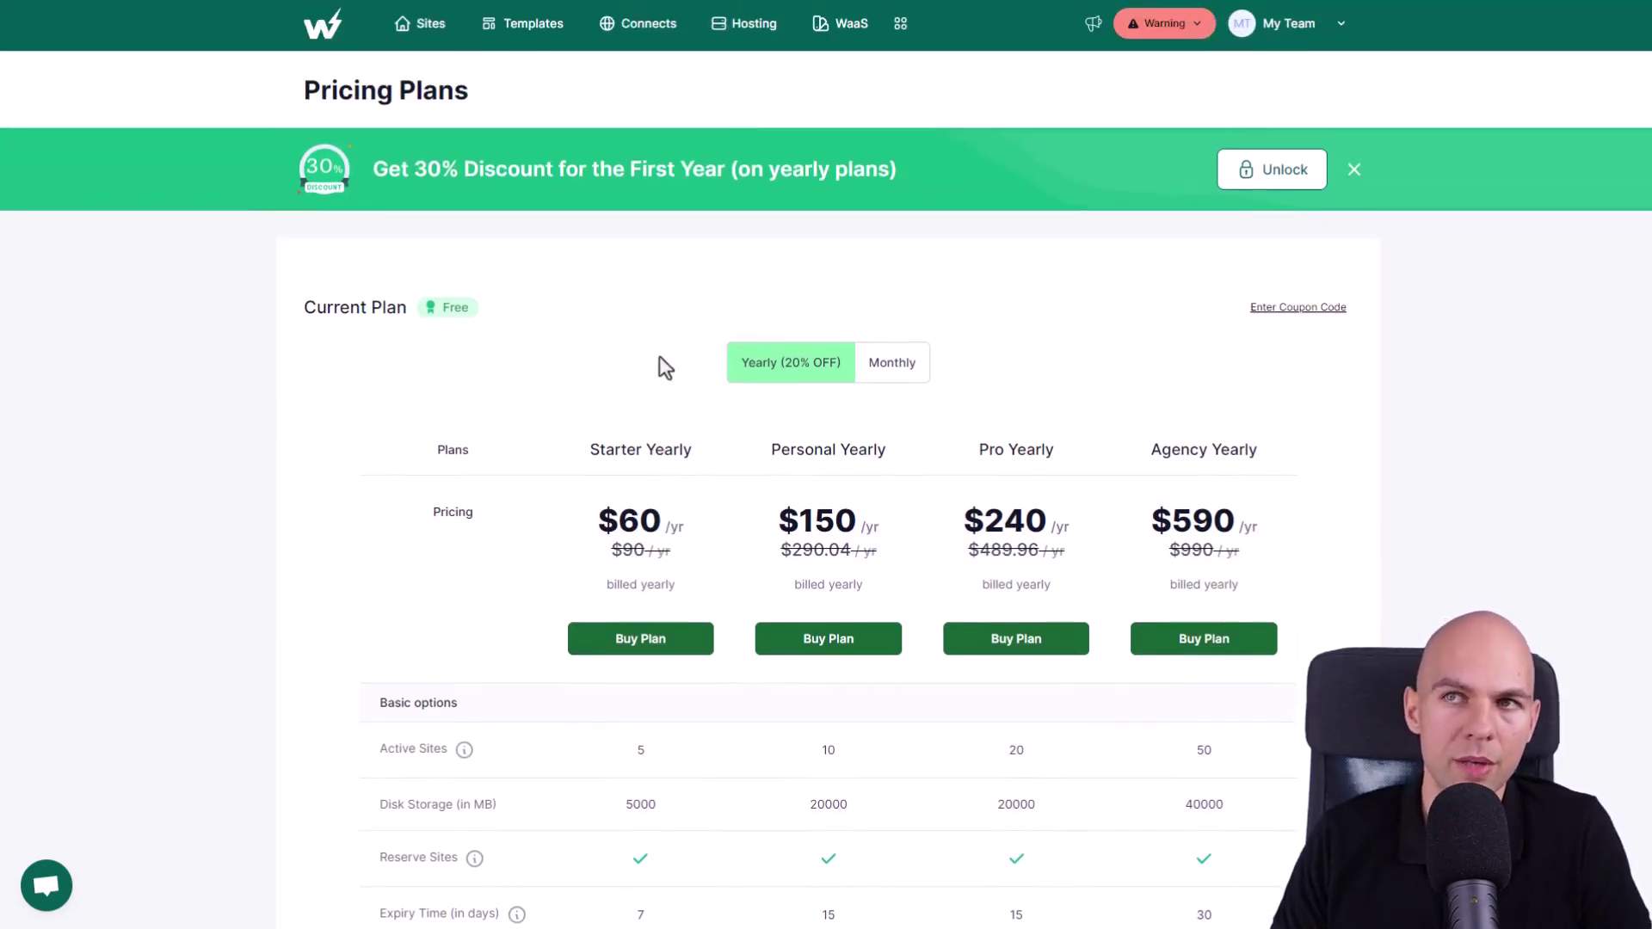
scroll(659, 357, down, 1)
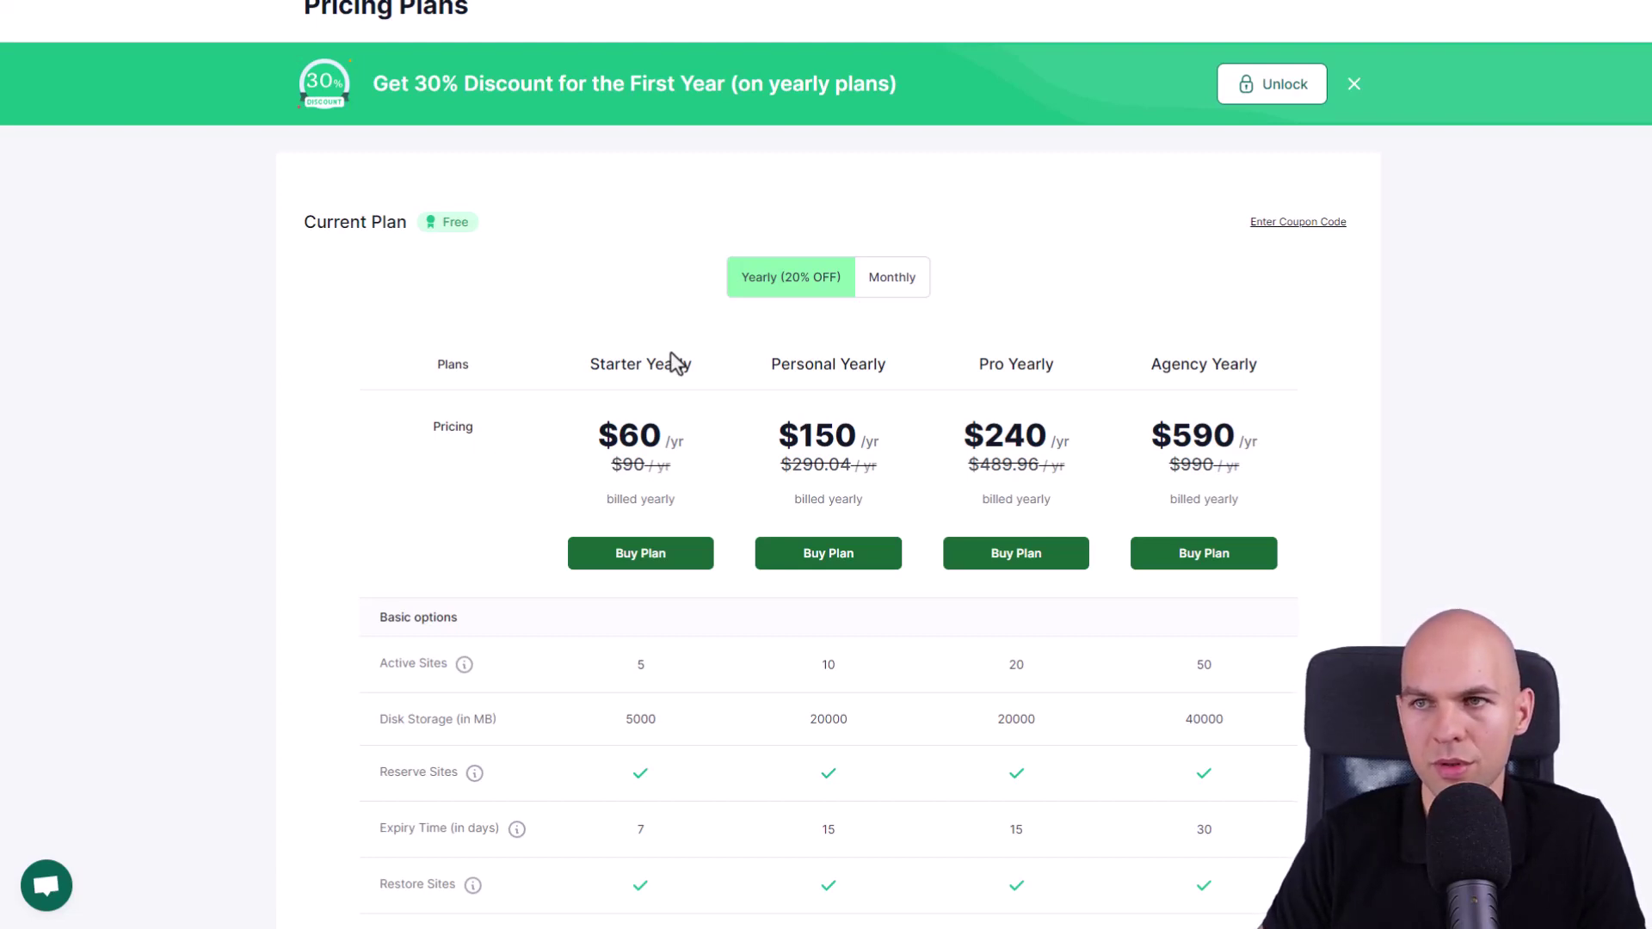
scroll(710, 358, up, 1)
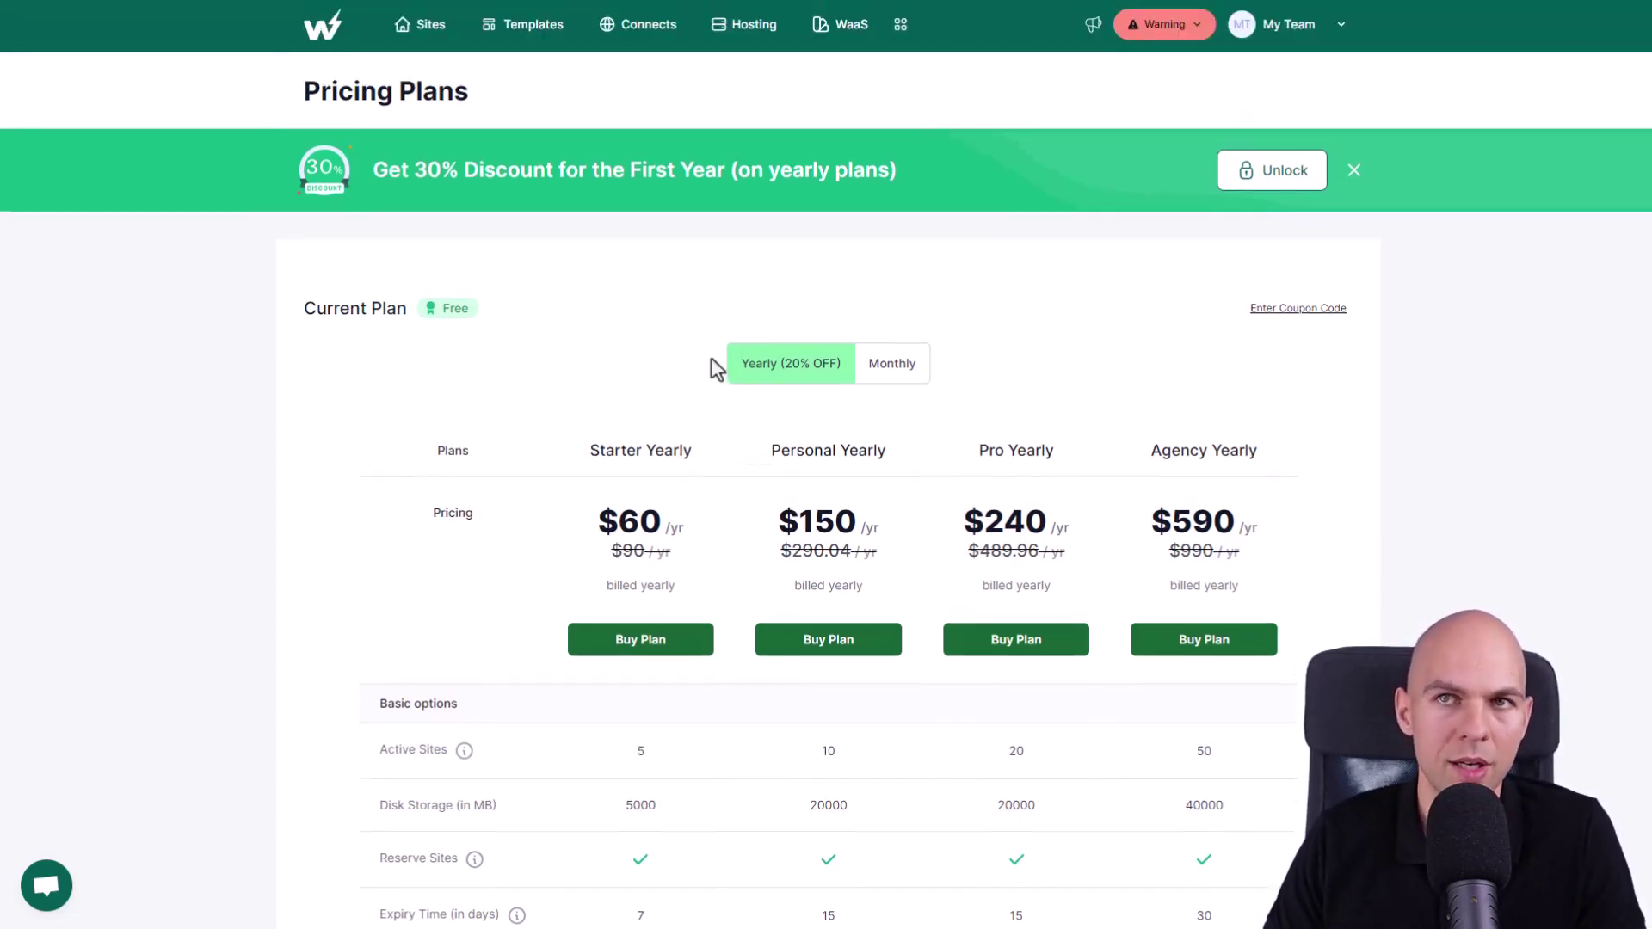